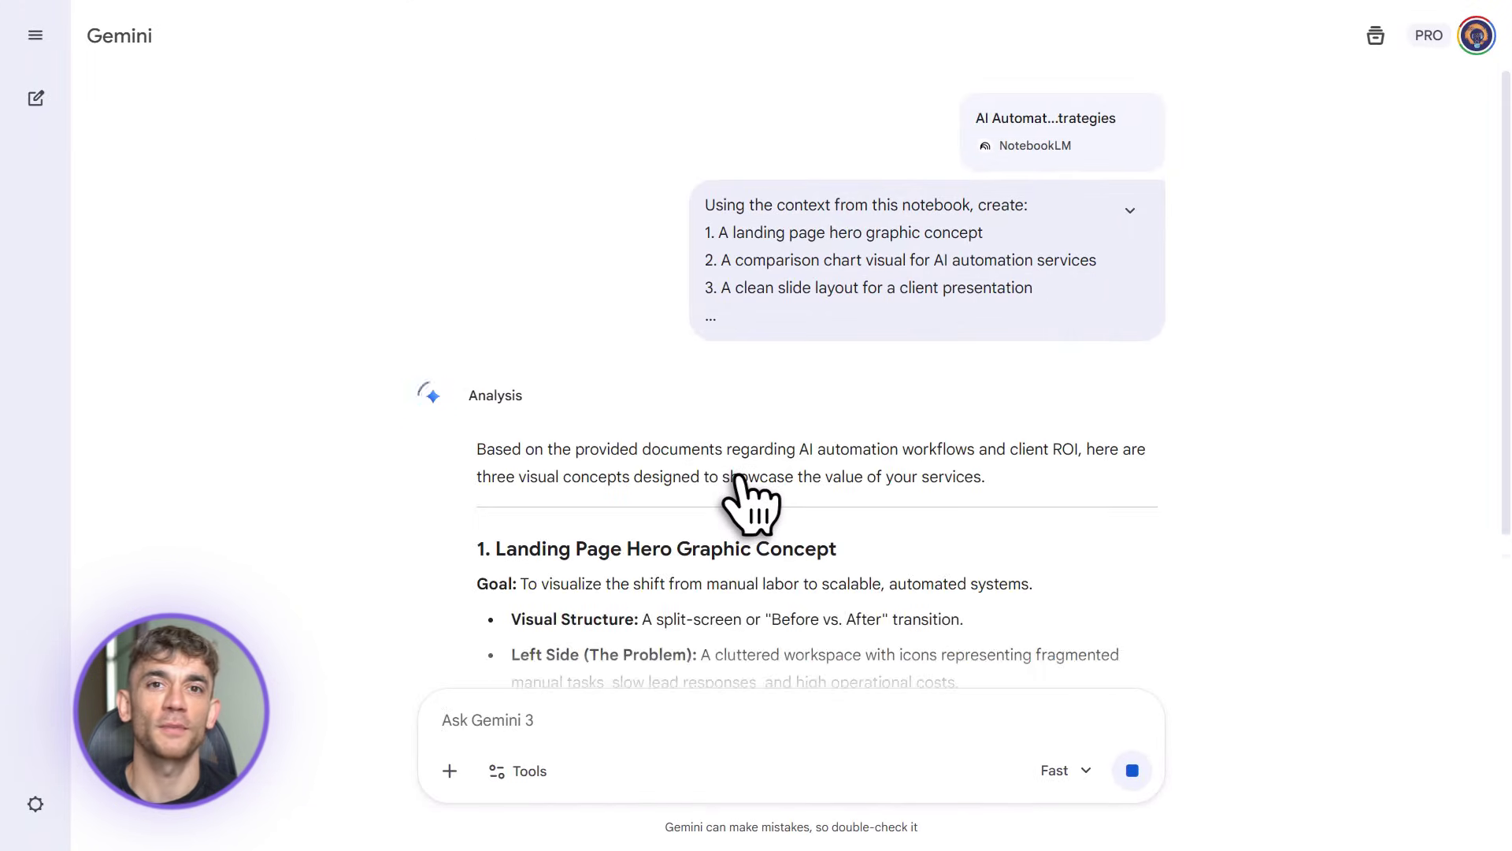
# - Review the generated response's landing page hero, comparison chart and client presentation slide concepts from start to end
pyautogui.scroll(-15, 750, 504)
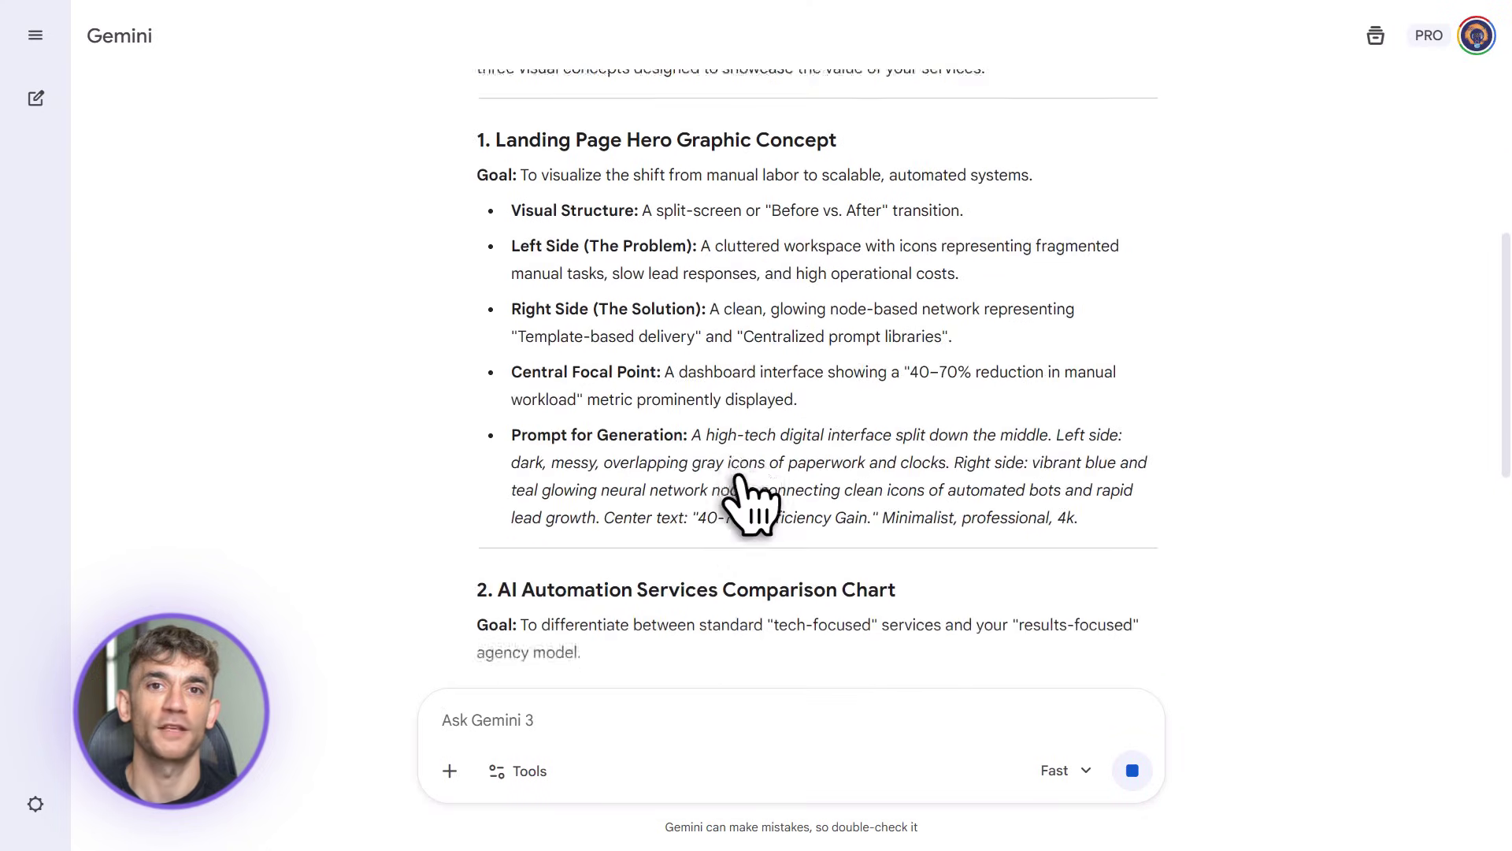
pyautogui.scroll(-3, 750, 504)
pyautogui.scroll(-2, 750, 504)
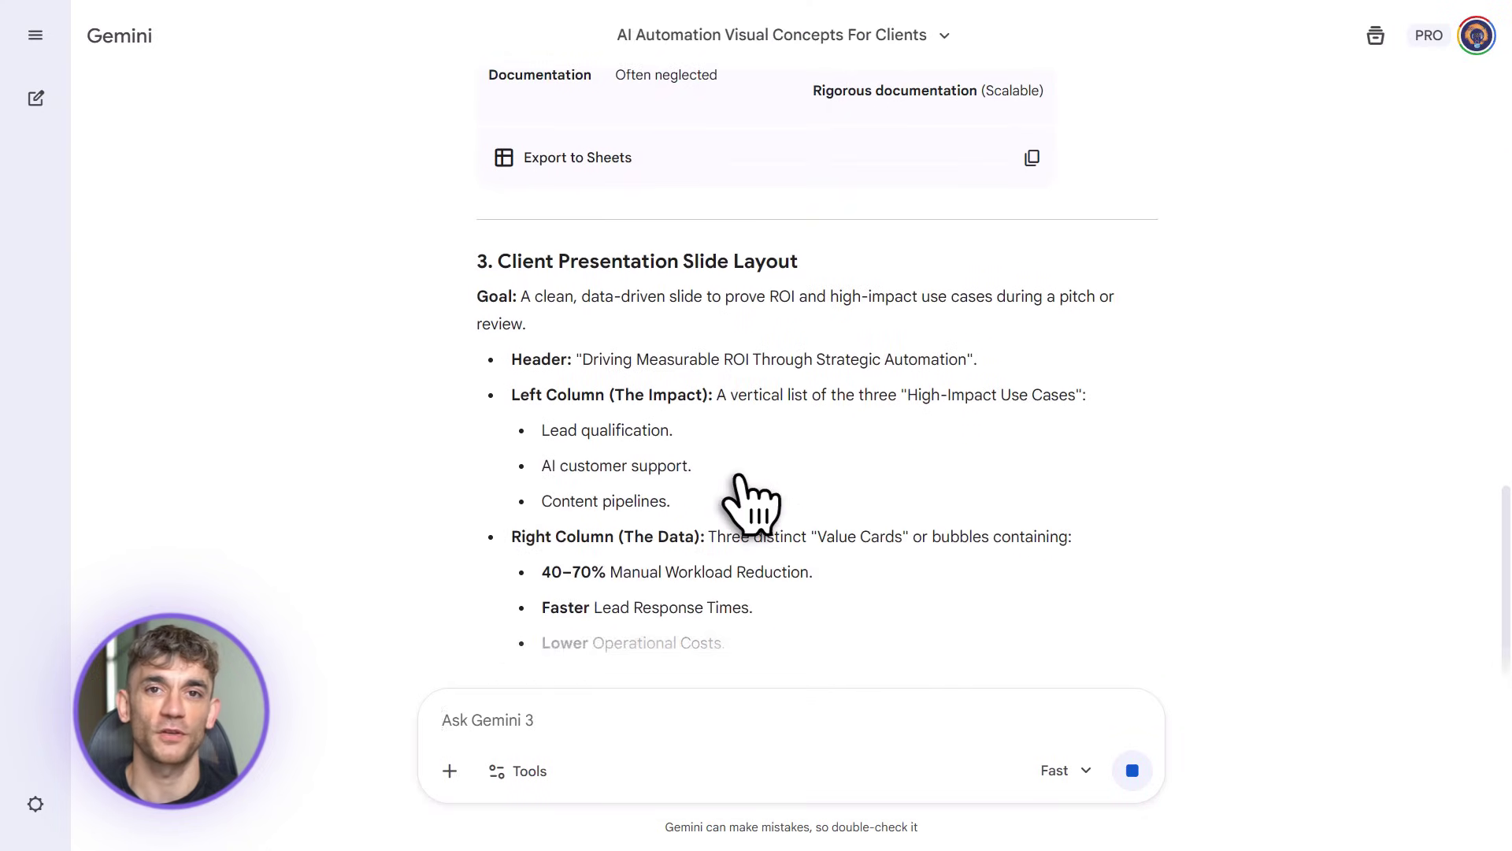
pyautogui.scroll(20, 741, 479)
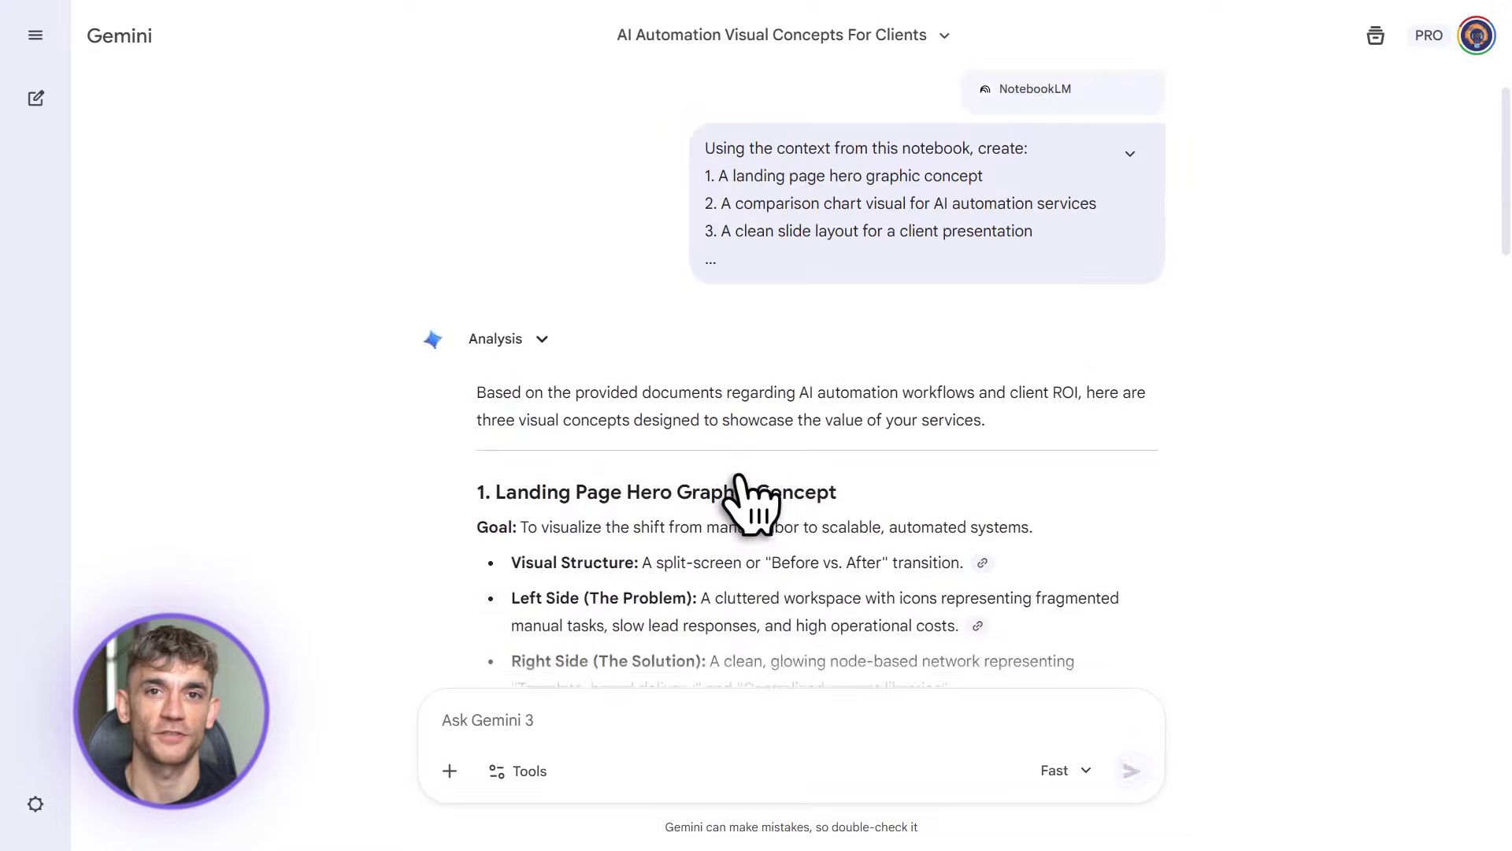
pyautogui.scroll(-20, 741, 478)
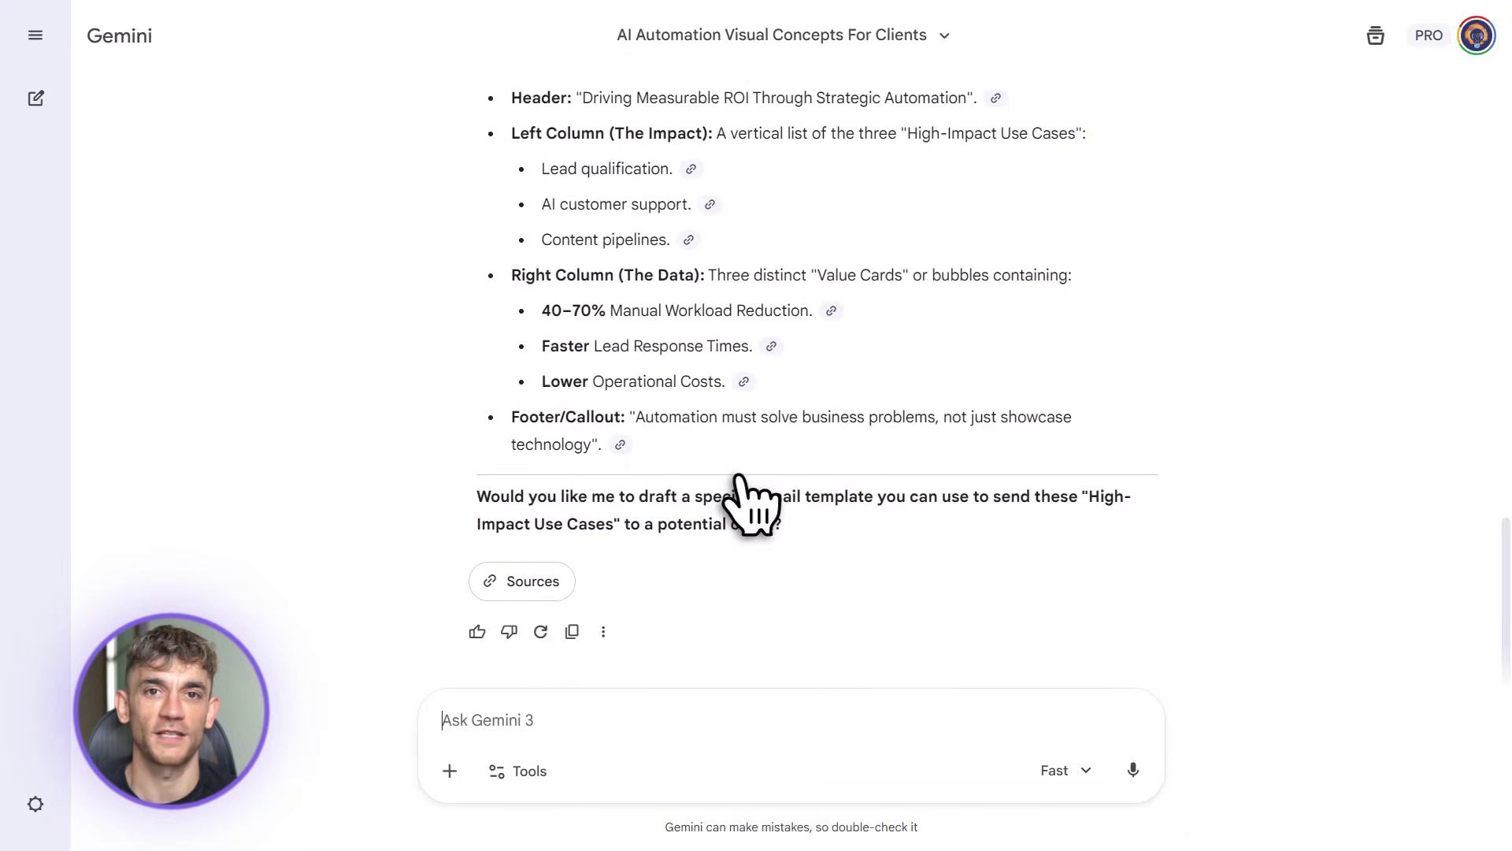
pyautogui.scroll(20, 701, 516)
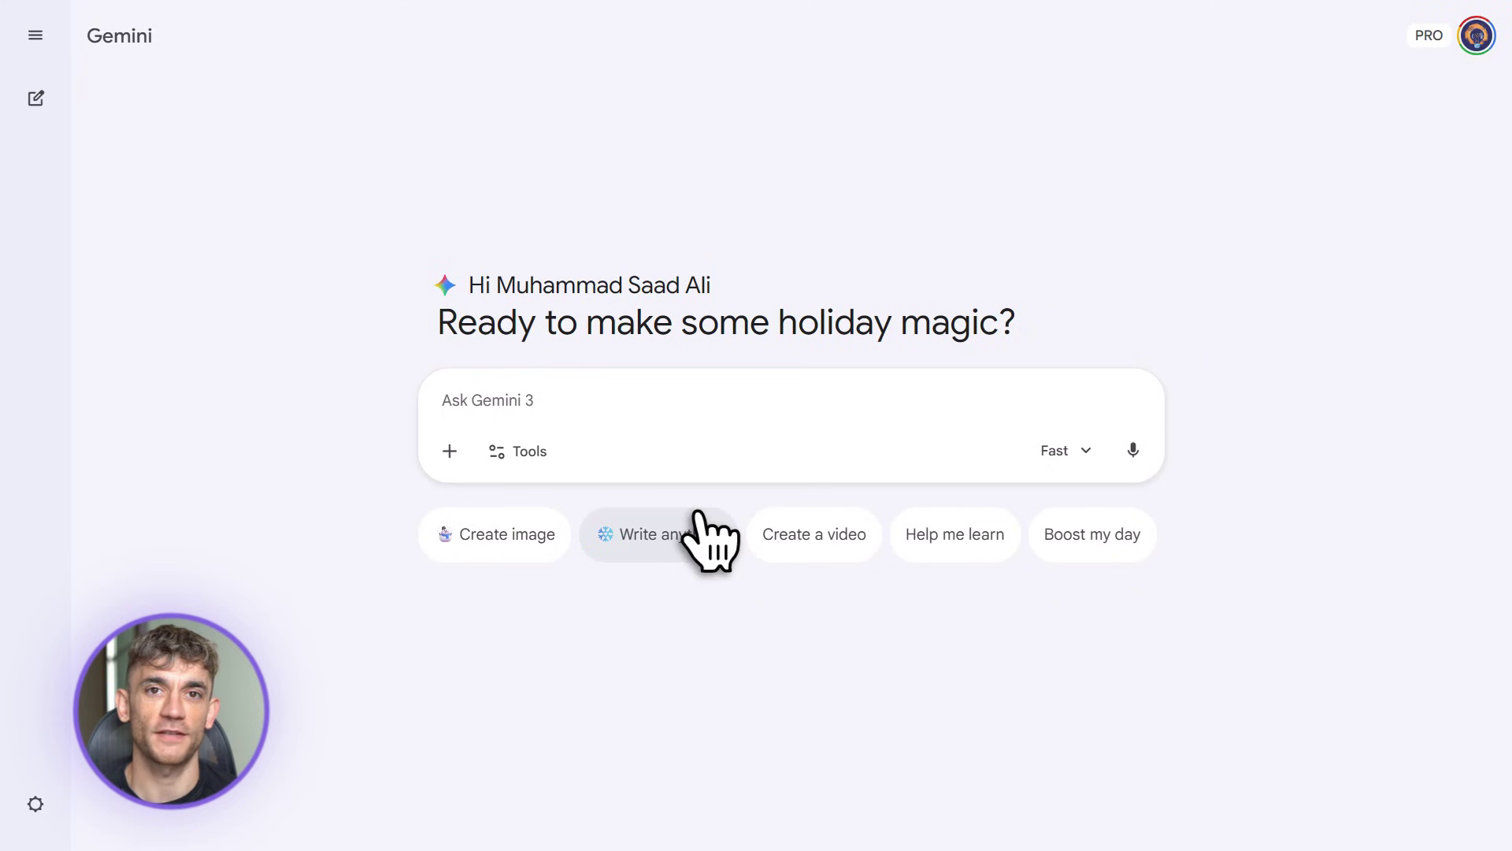
# - Attach the AI Automation Strategies notebook from NotebookLM to the new chat
pyautogui.click(450, 450)
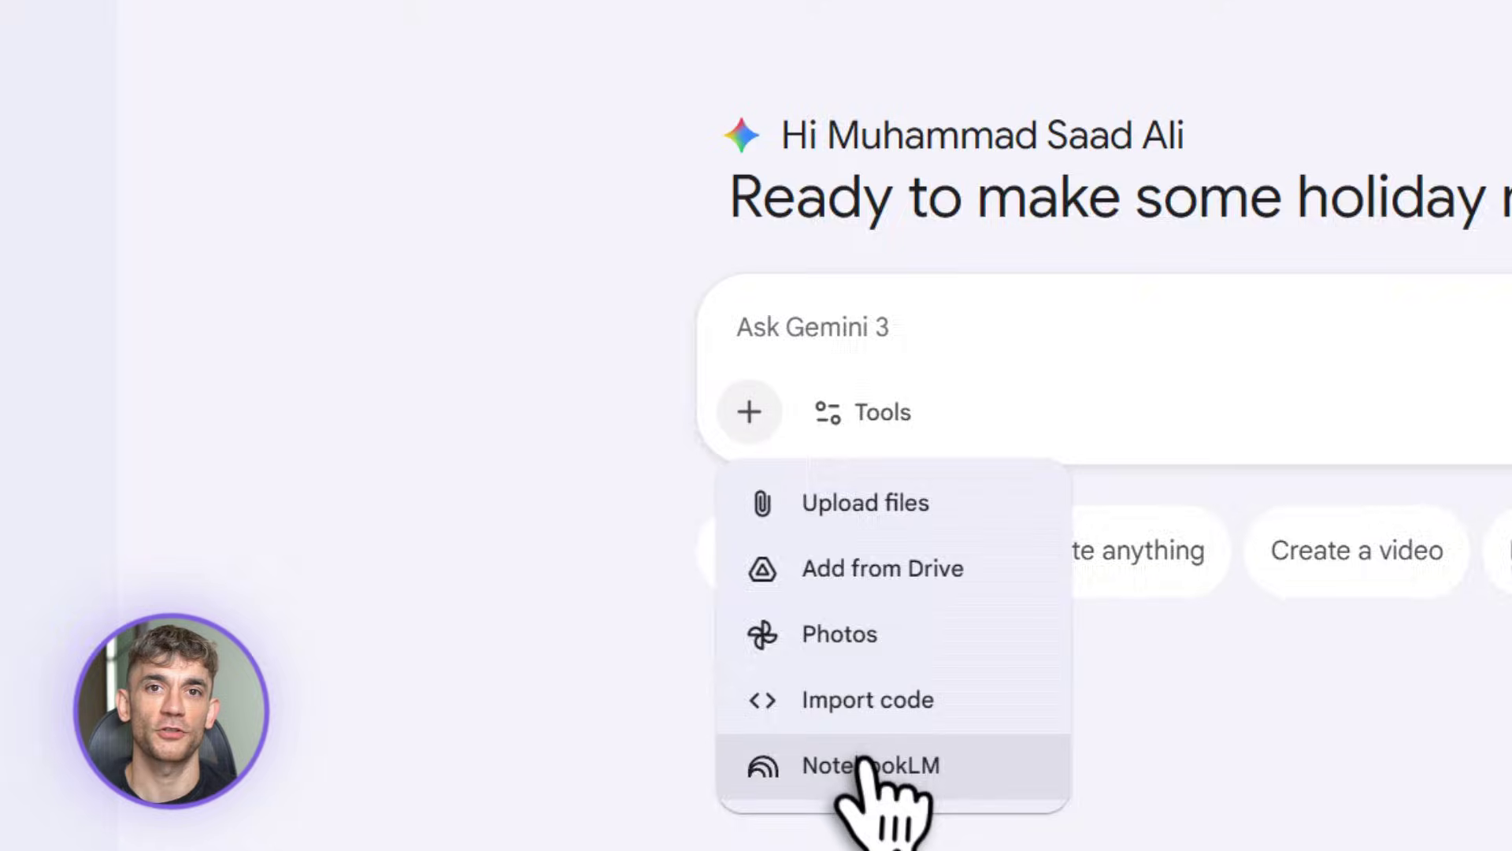
pyautogui.click(861, 763)
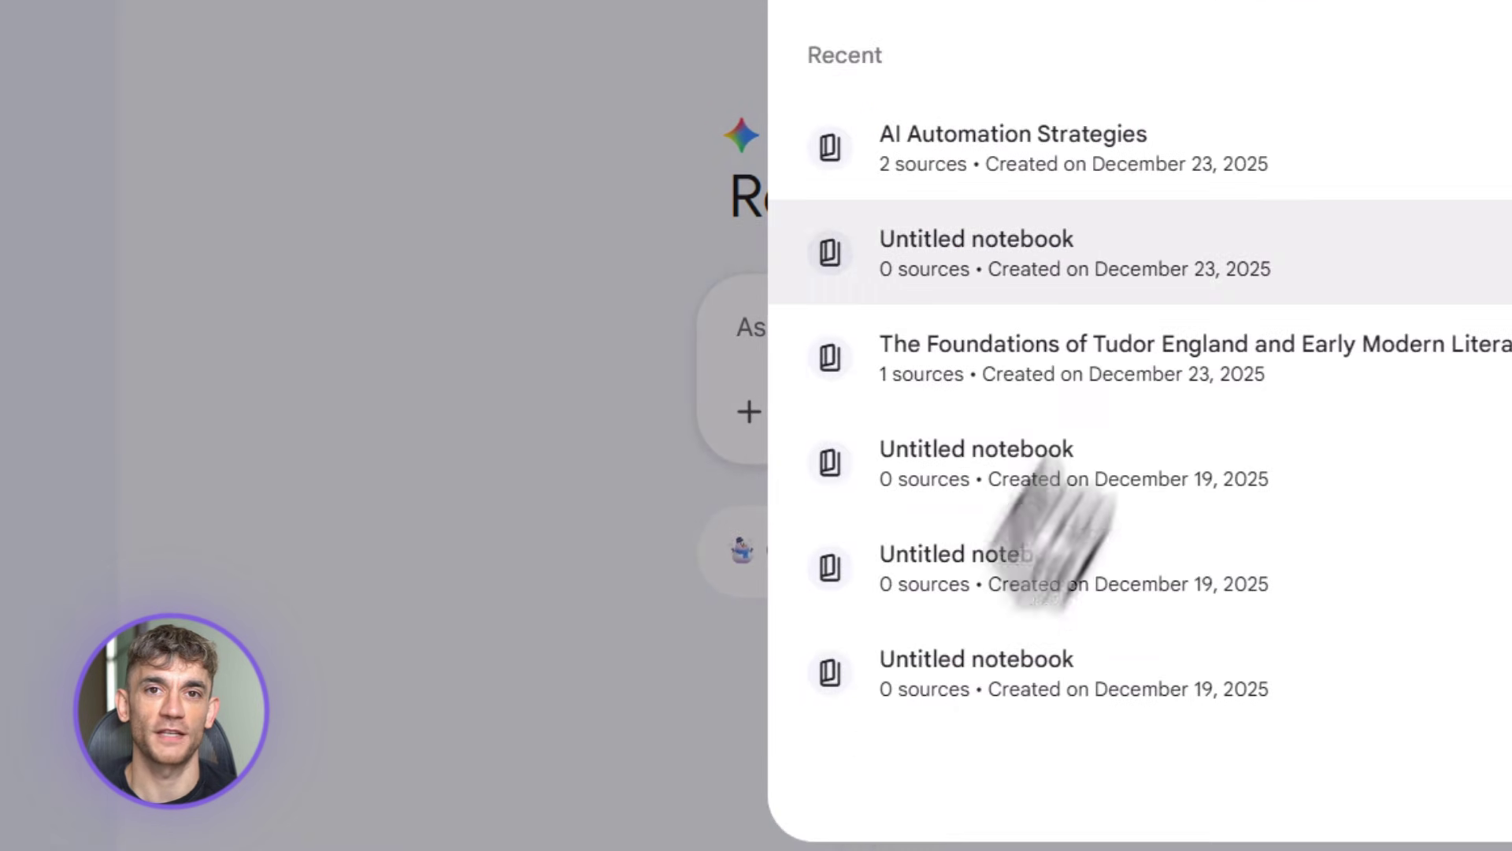
pyautogui.click(1222, 177)
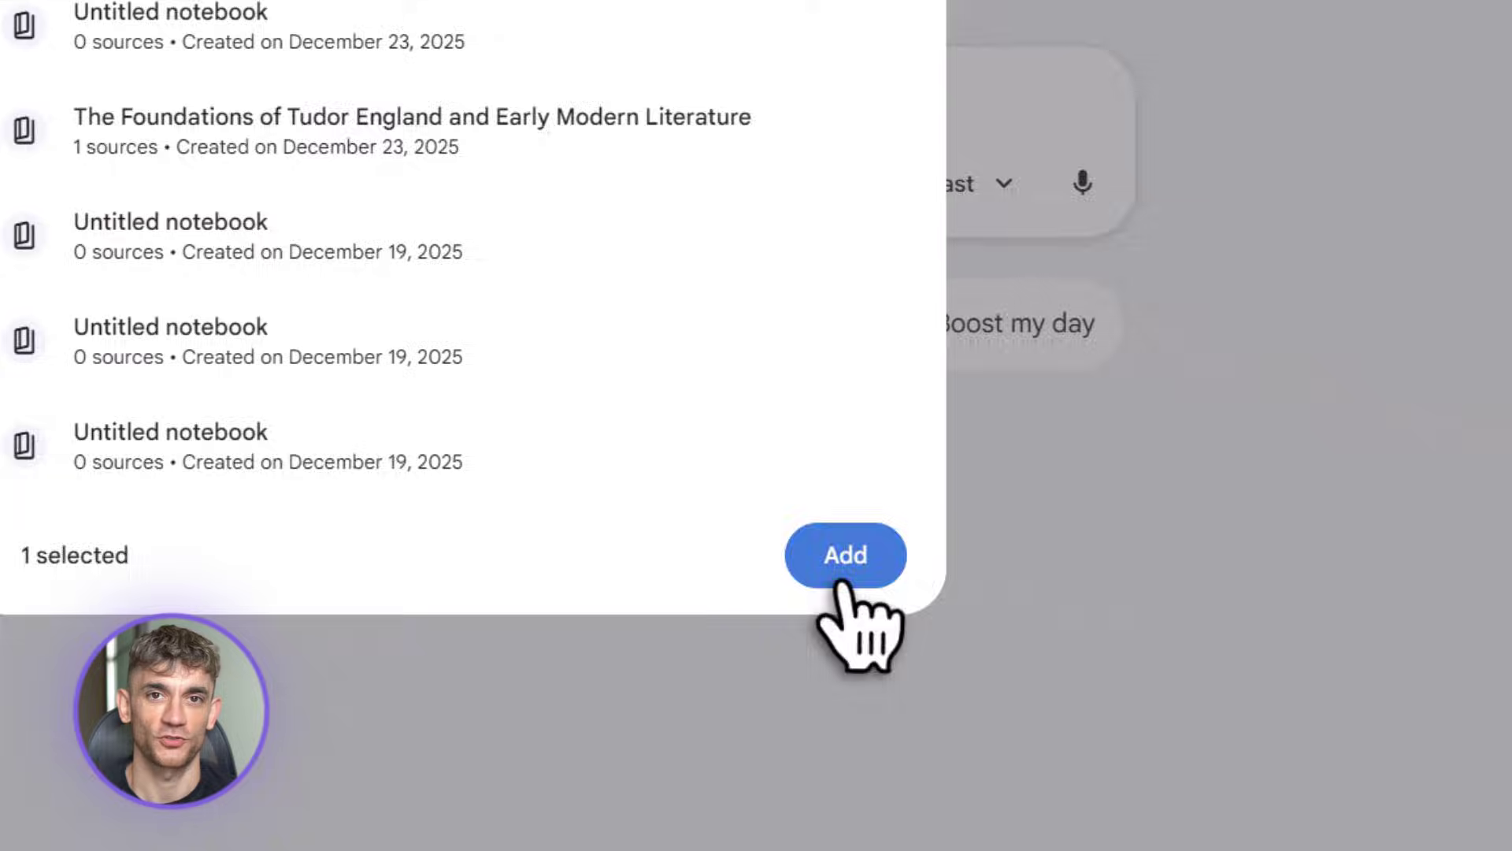
pyautogui.click(1053, 619)
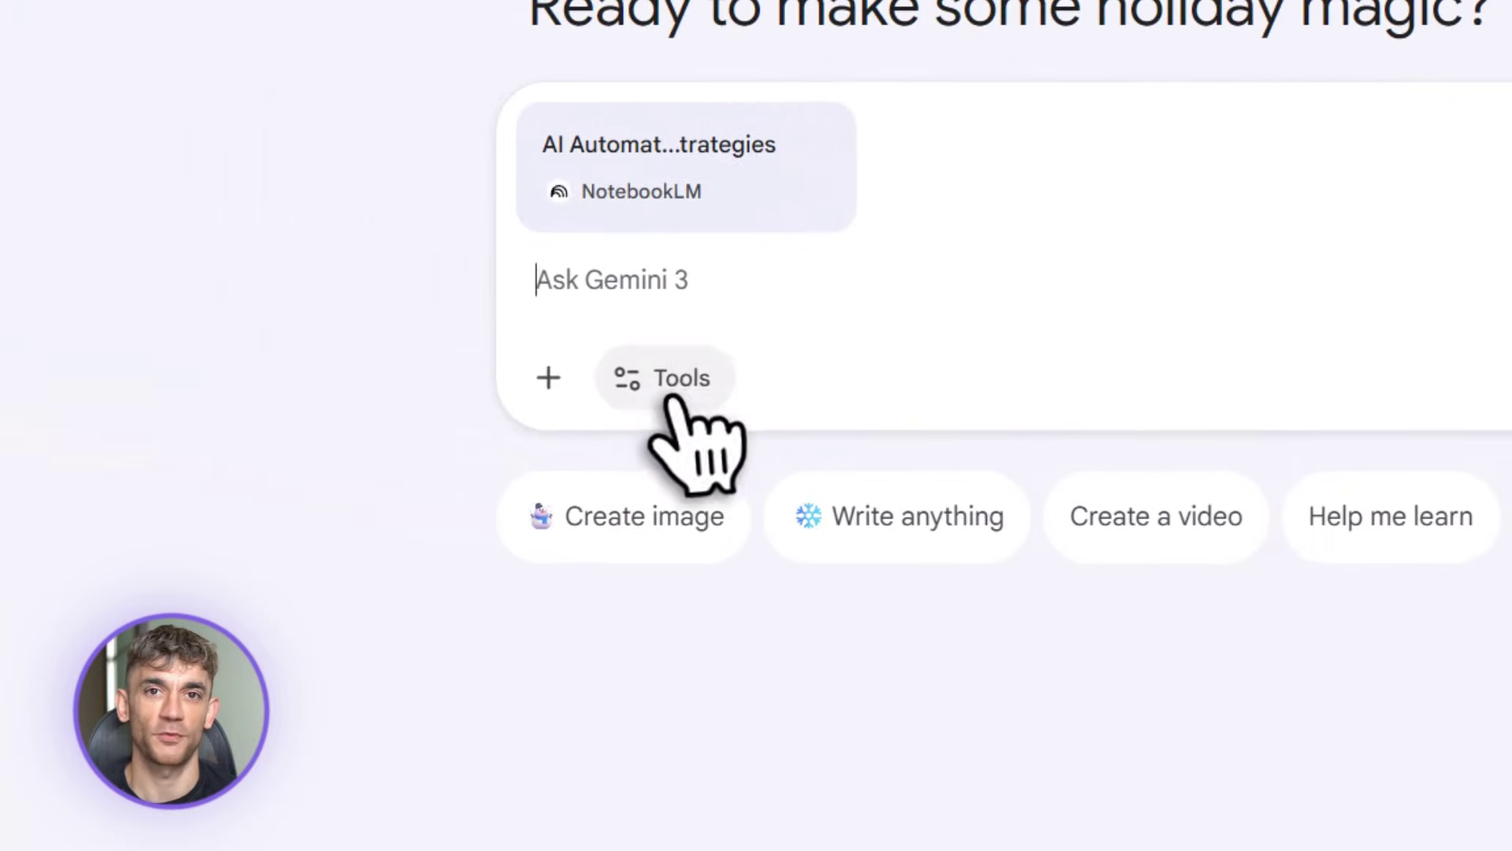
# - Enable Canvas and enter a notebook-based prompt for a landing page hero graphic concept, an AI automation services comparison chart visual, and a clean client presentation slide layout
pyautogui.click(370, 334)
pyautogui.click(697, 669)
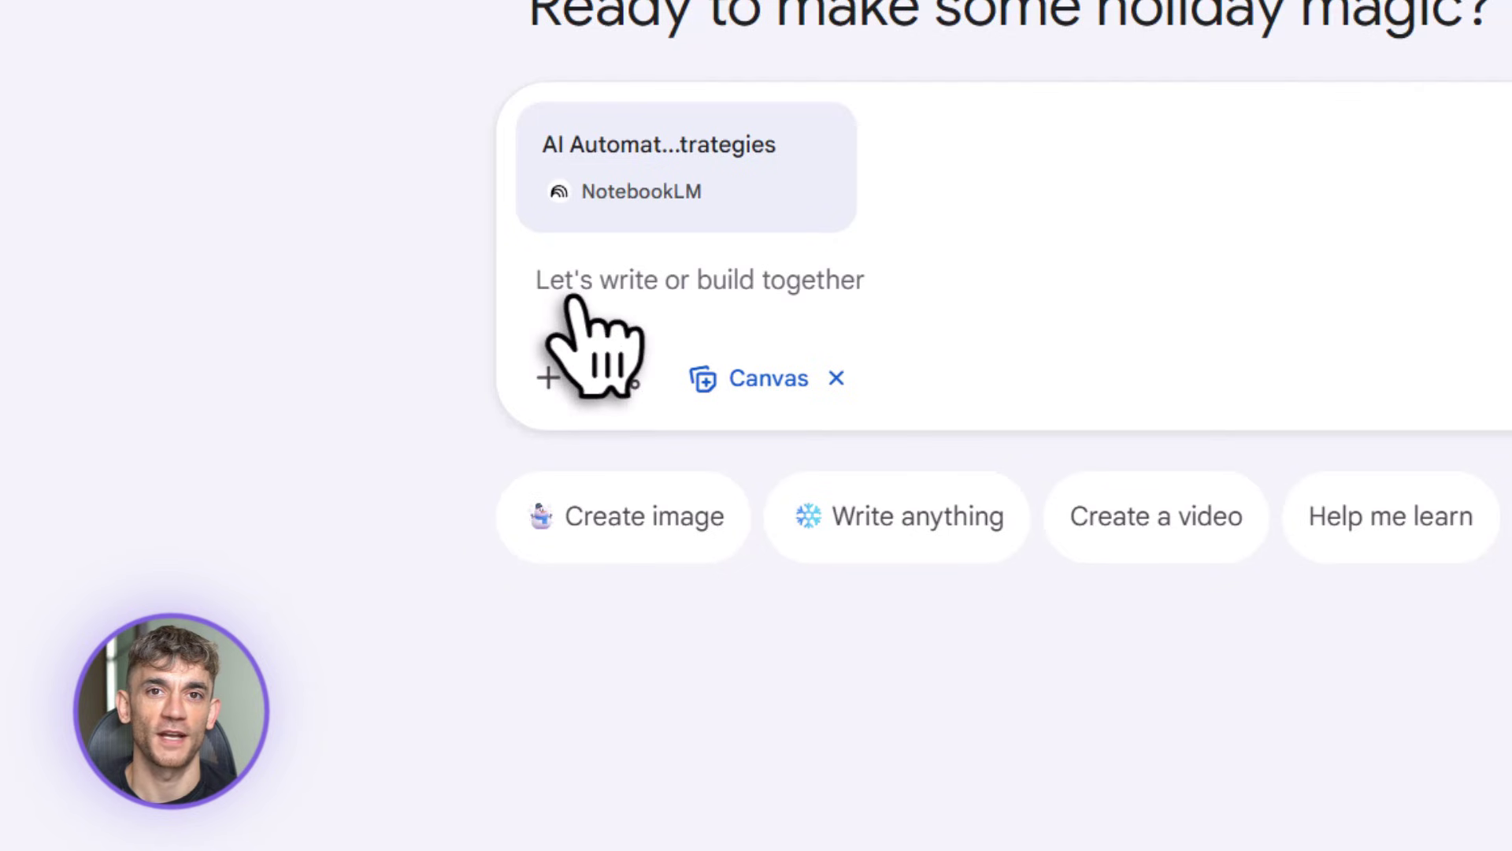
pyautogui.write('Using the context from this notebook, create: 1. A landing page hero graphic concept 2. A comparison chart visual for AI automation services 3. A clean slide layout for a client presentation  Describe each visual clearly so it can be designed or generated.')
# - Check the three numbered visual requests in the prompt and submit it
pyautogui.moveTo(563, 209); pyautogui.dragTo(994, 206)
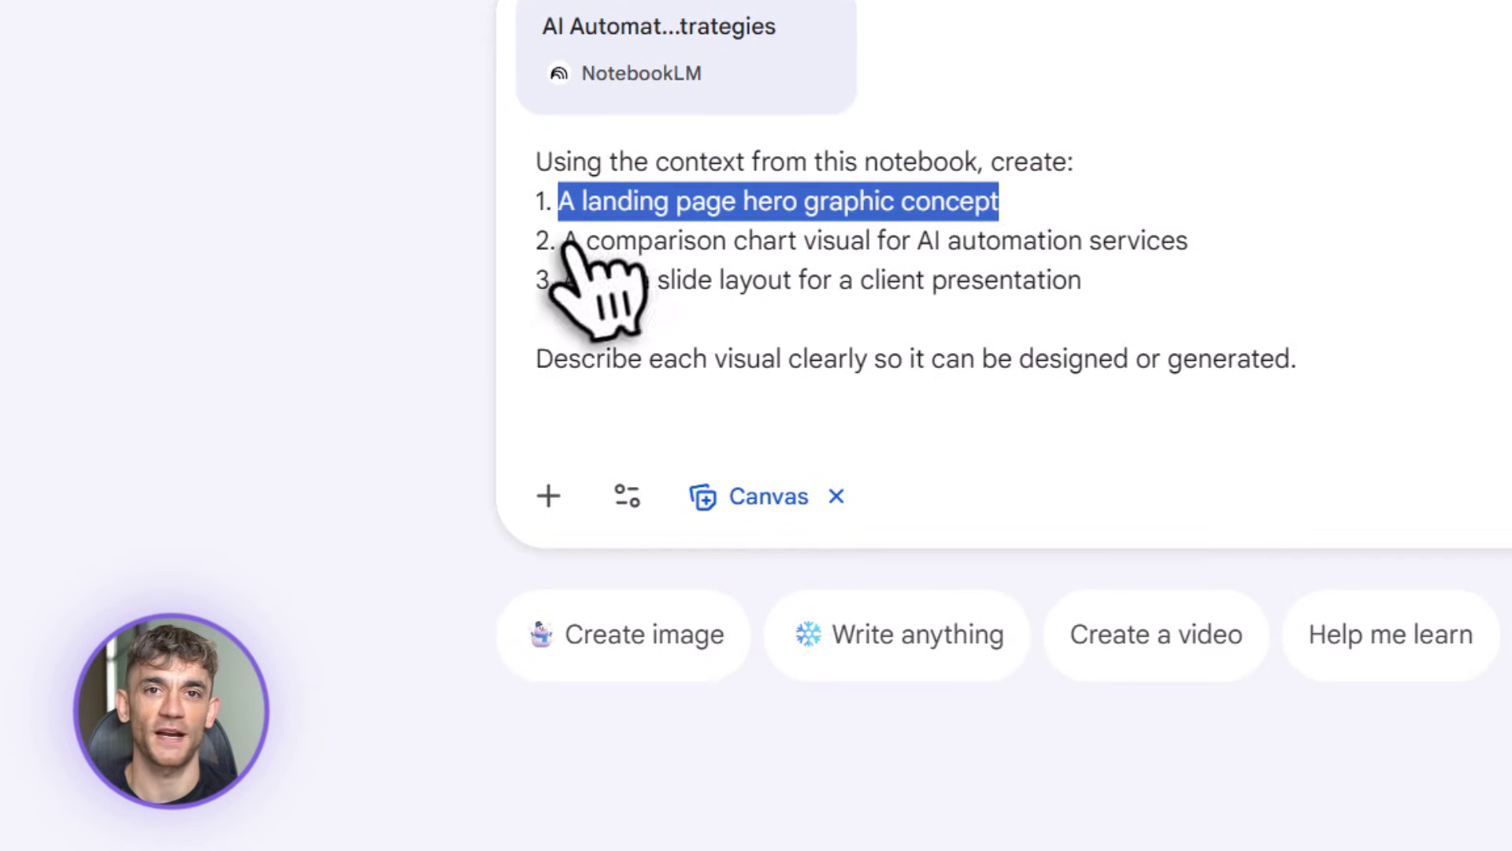
pyautogui.moveTo(564, 241); pyautogui.dragTo(1166, 254)
pyautogui.moveTo(564, 282); pyautogui.dragTo(1097, 294)
pyautogui.click(1101, 293)
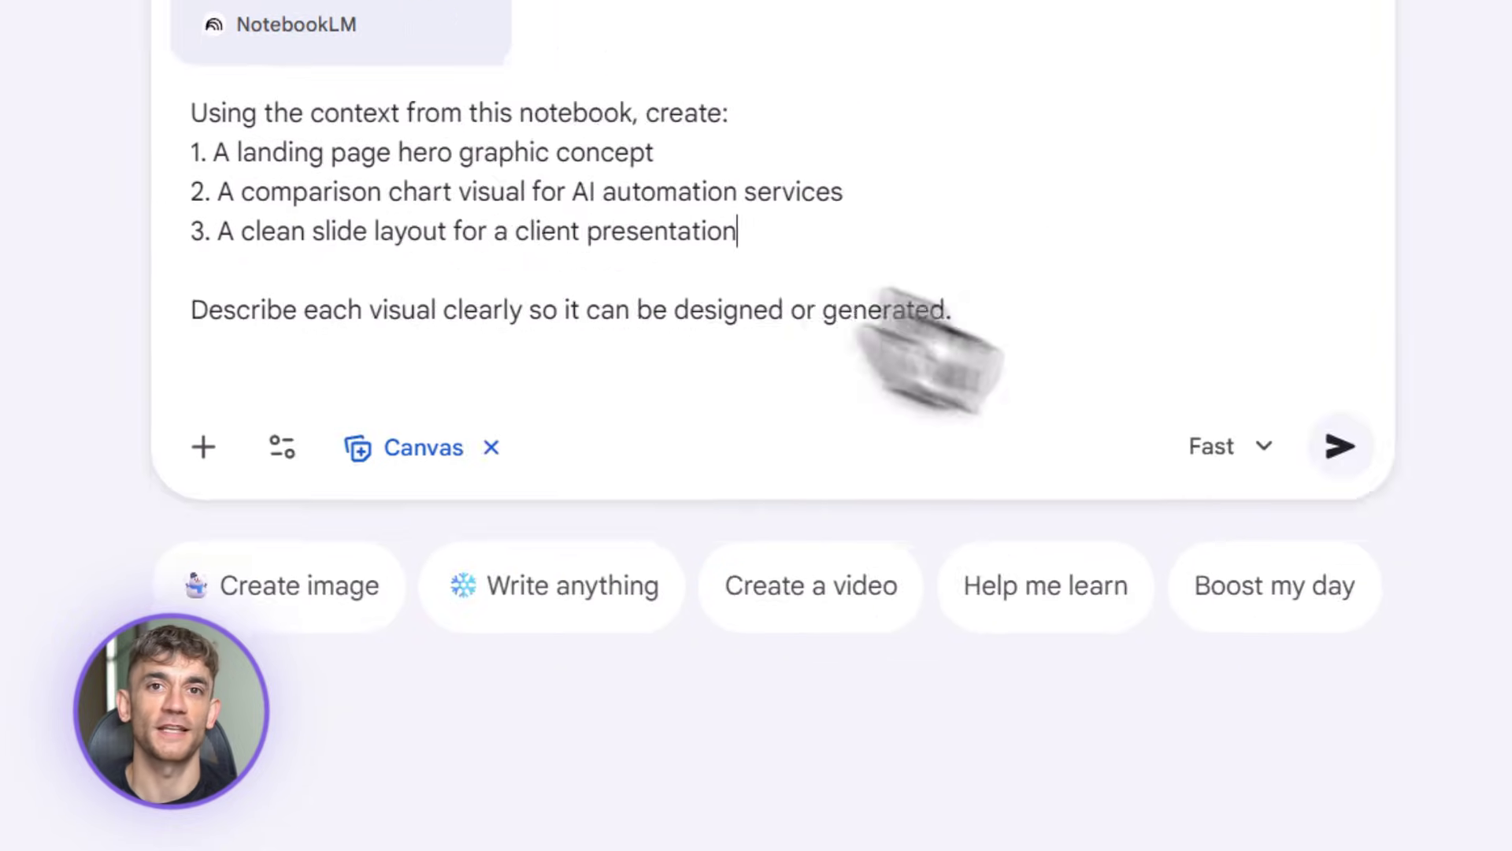
pyautogui.click(1339, 446)
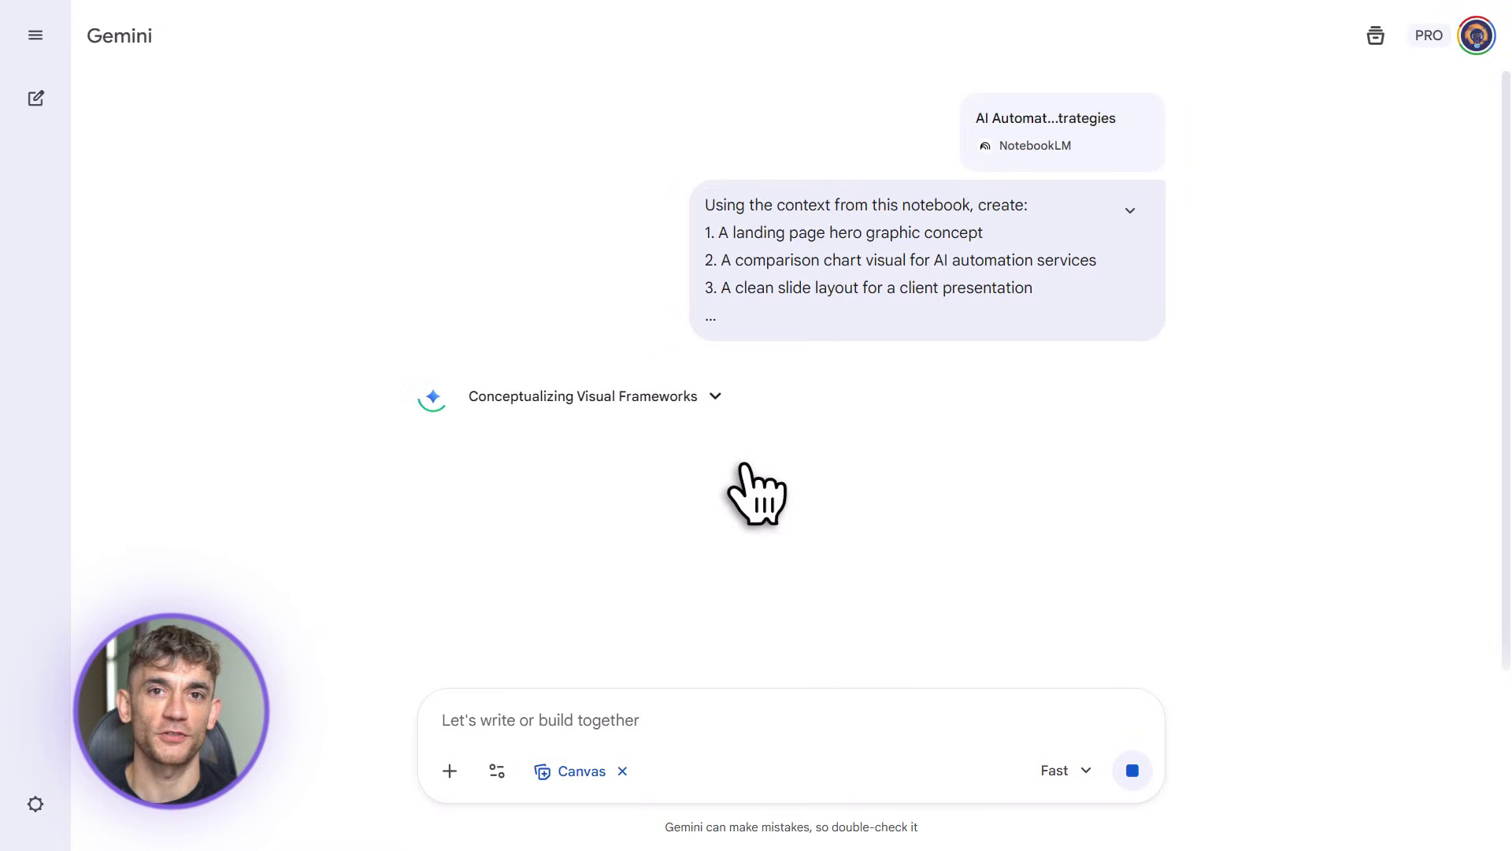
# - Examine the generated Visual Design Concepts document, including the comparison chart, client slide and technical prompts sections
pyautogui.scroll(-10, 956, 642)
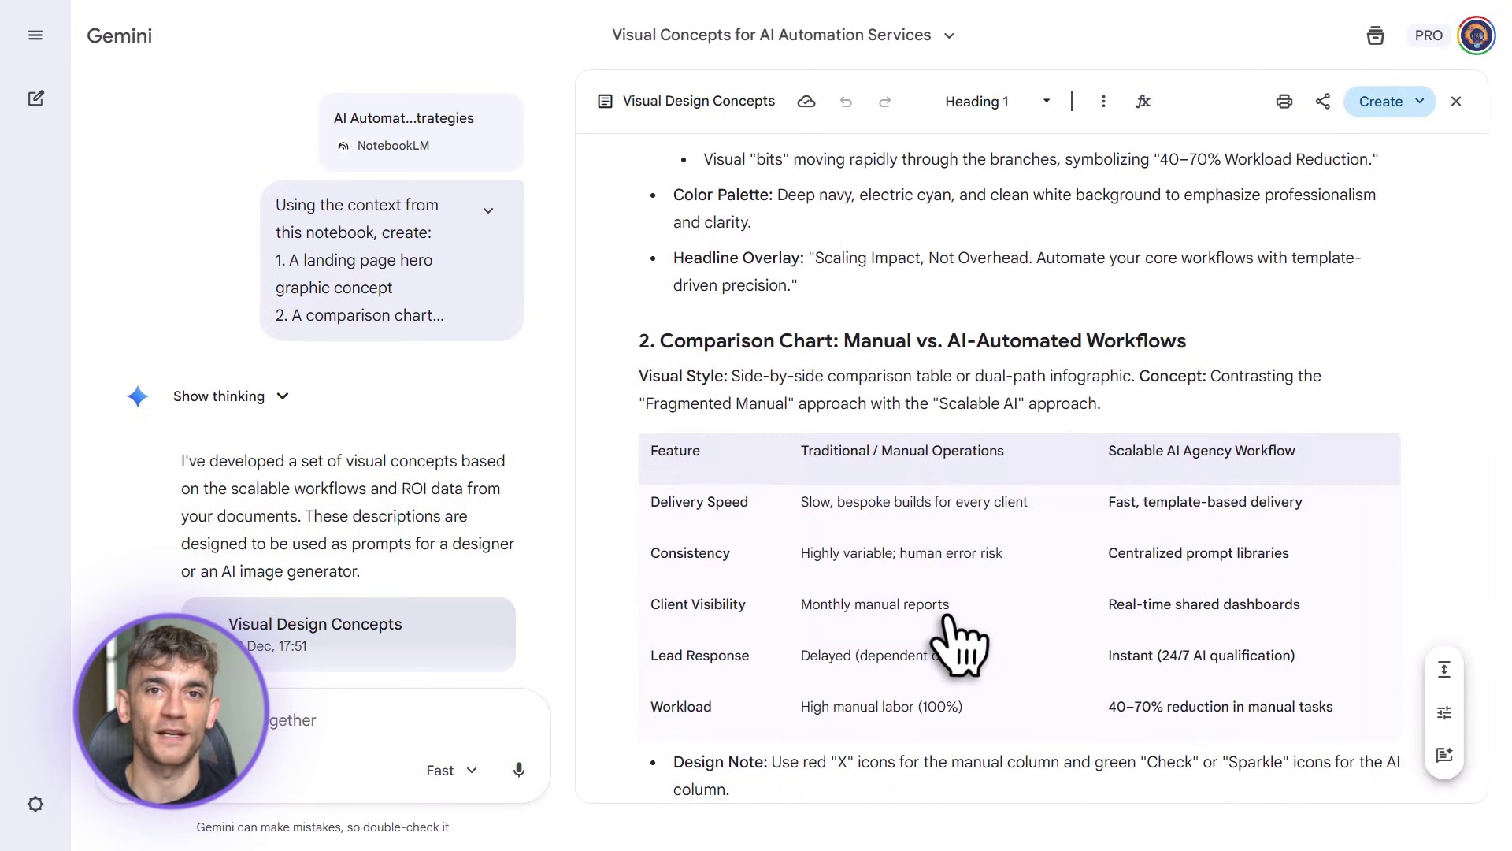
pyautogui.scroll(-4, 955, 641)
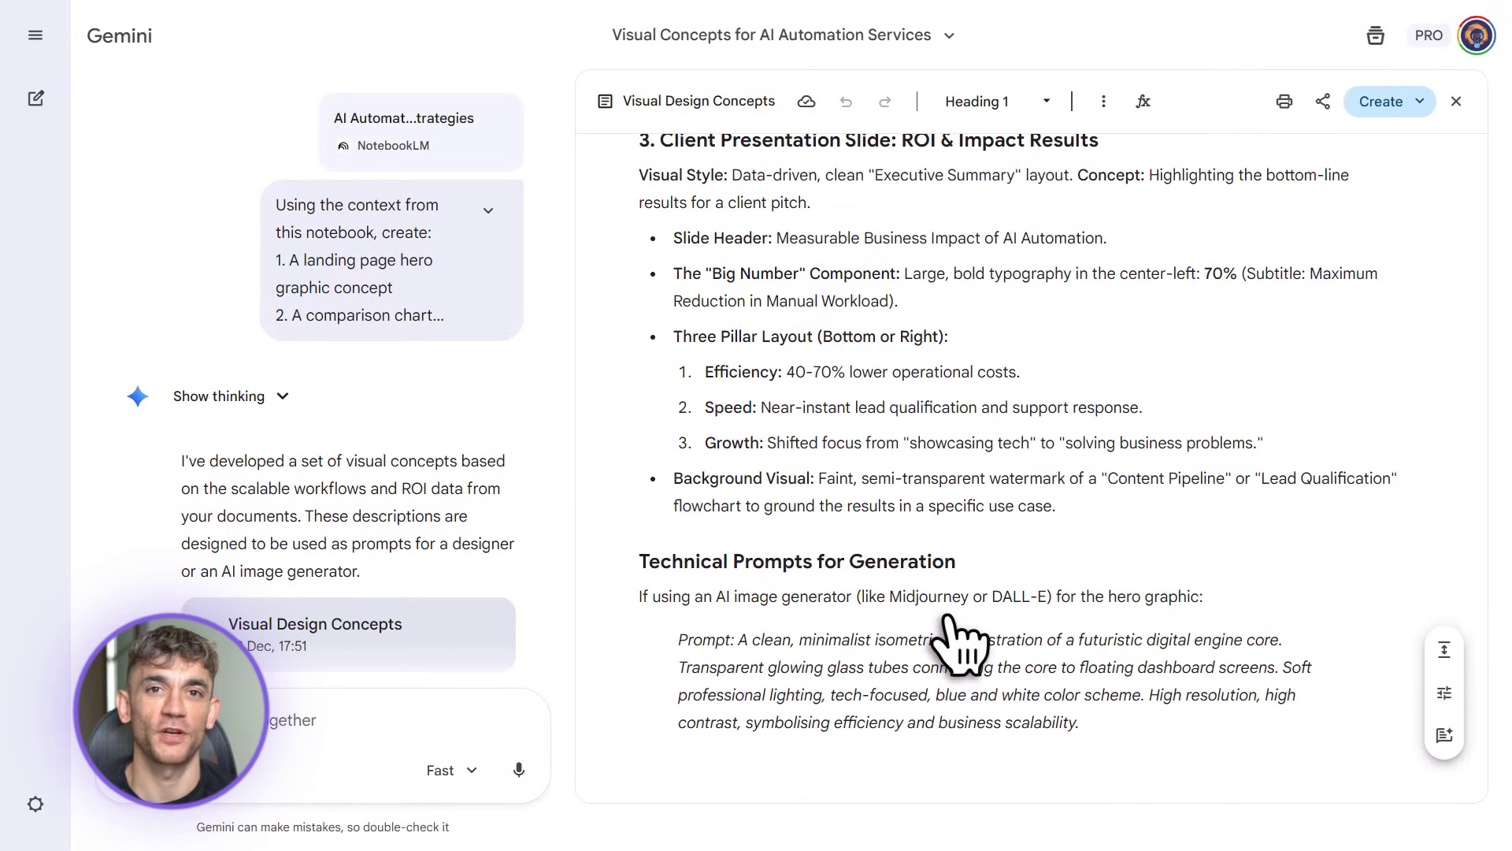
pyautogui.scroll(6, 969, 729)
pyautogui.scroll(8, 959, 642)
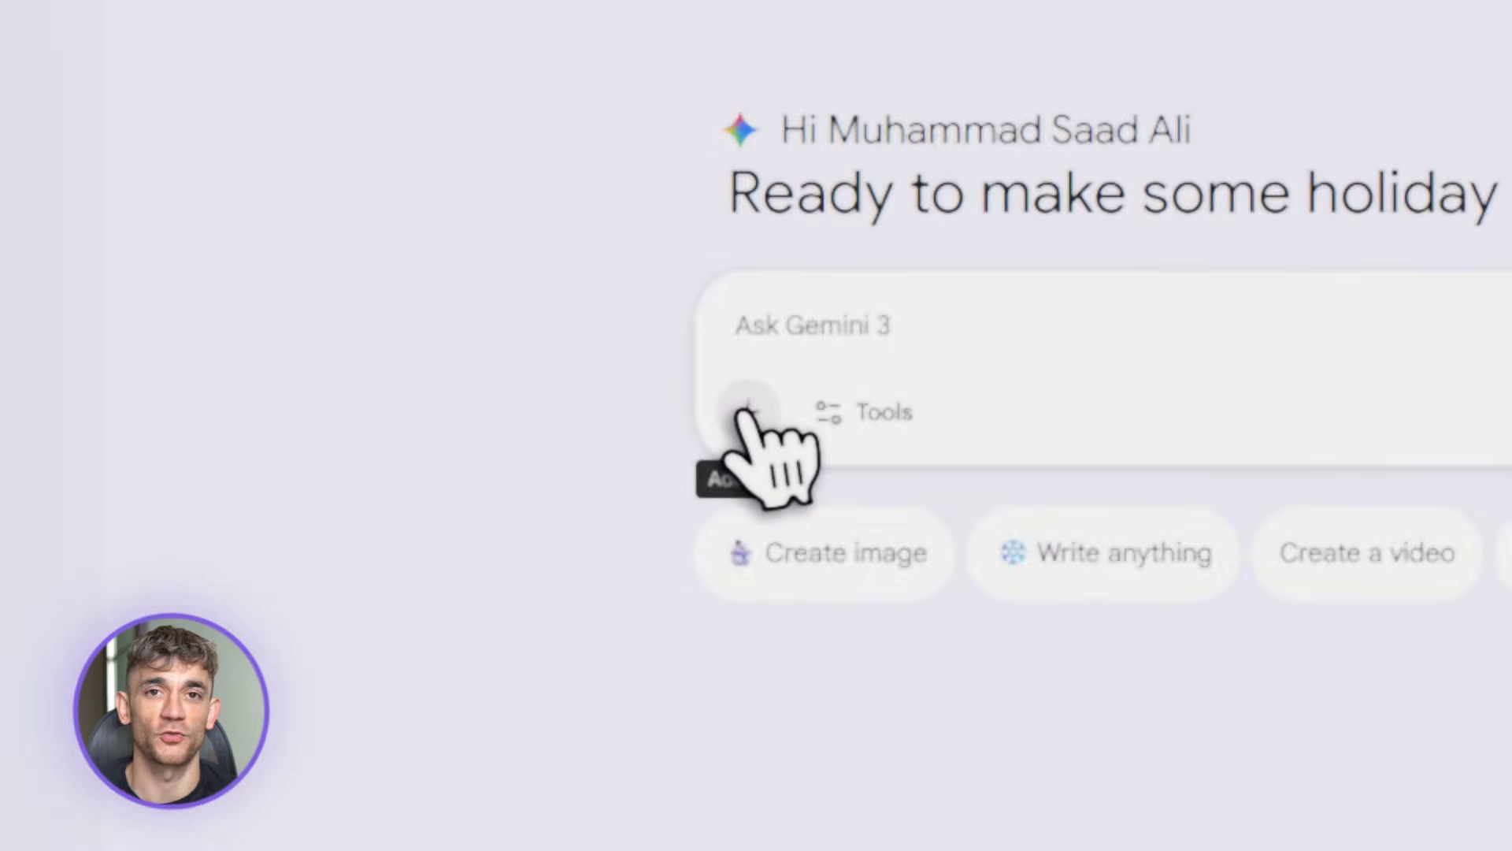
# - Attach the AI Automation Strategies notebook from NotebookLM to a fresh chat
pyautogui.click(749, 411)
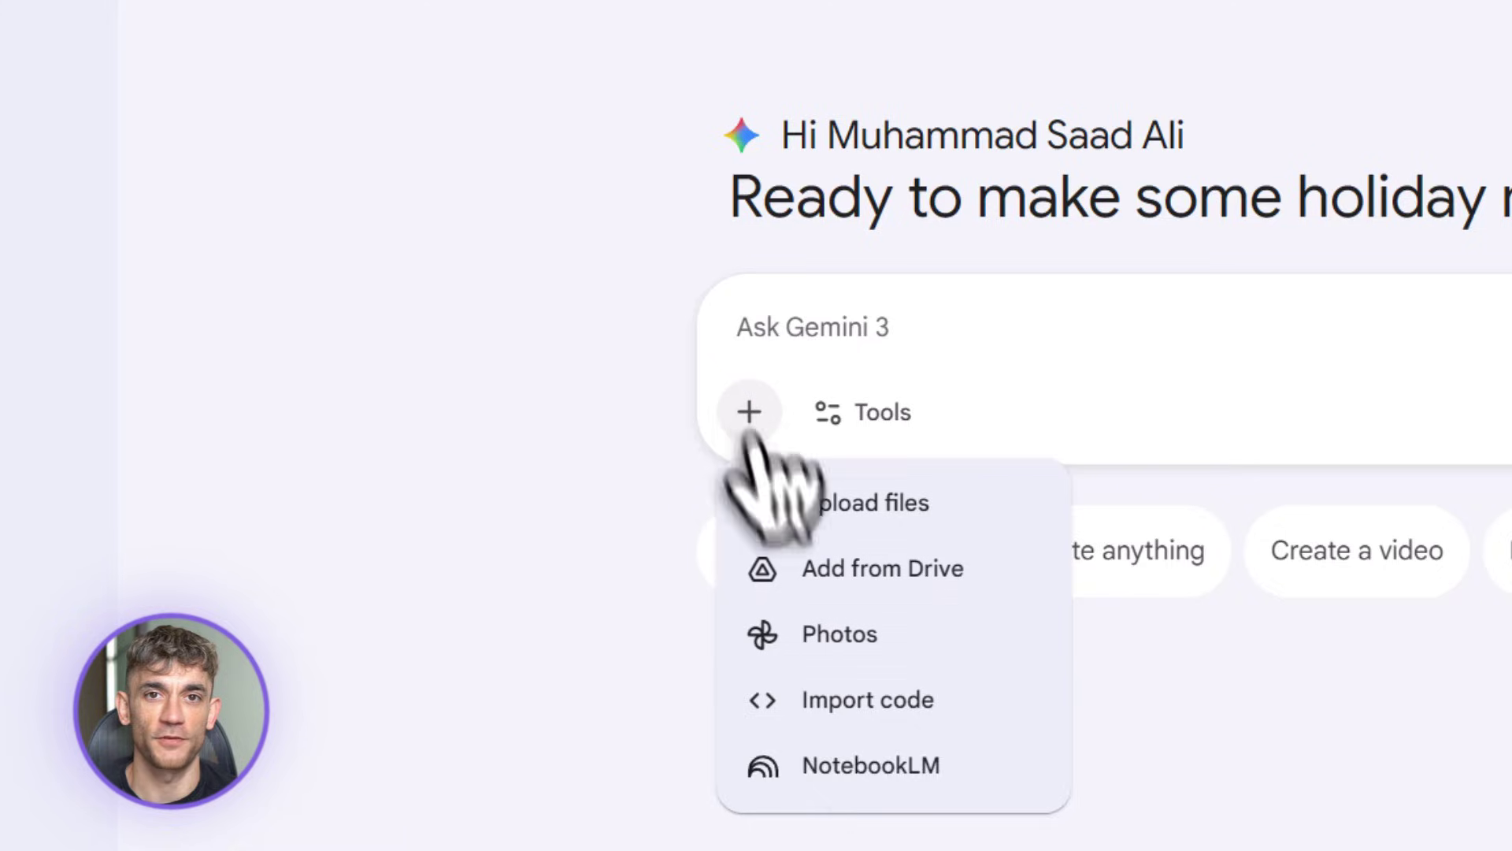
pyautogui.click(864, 768)
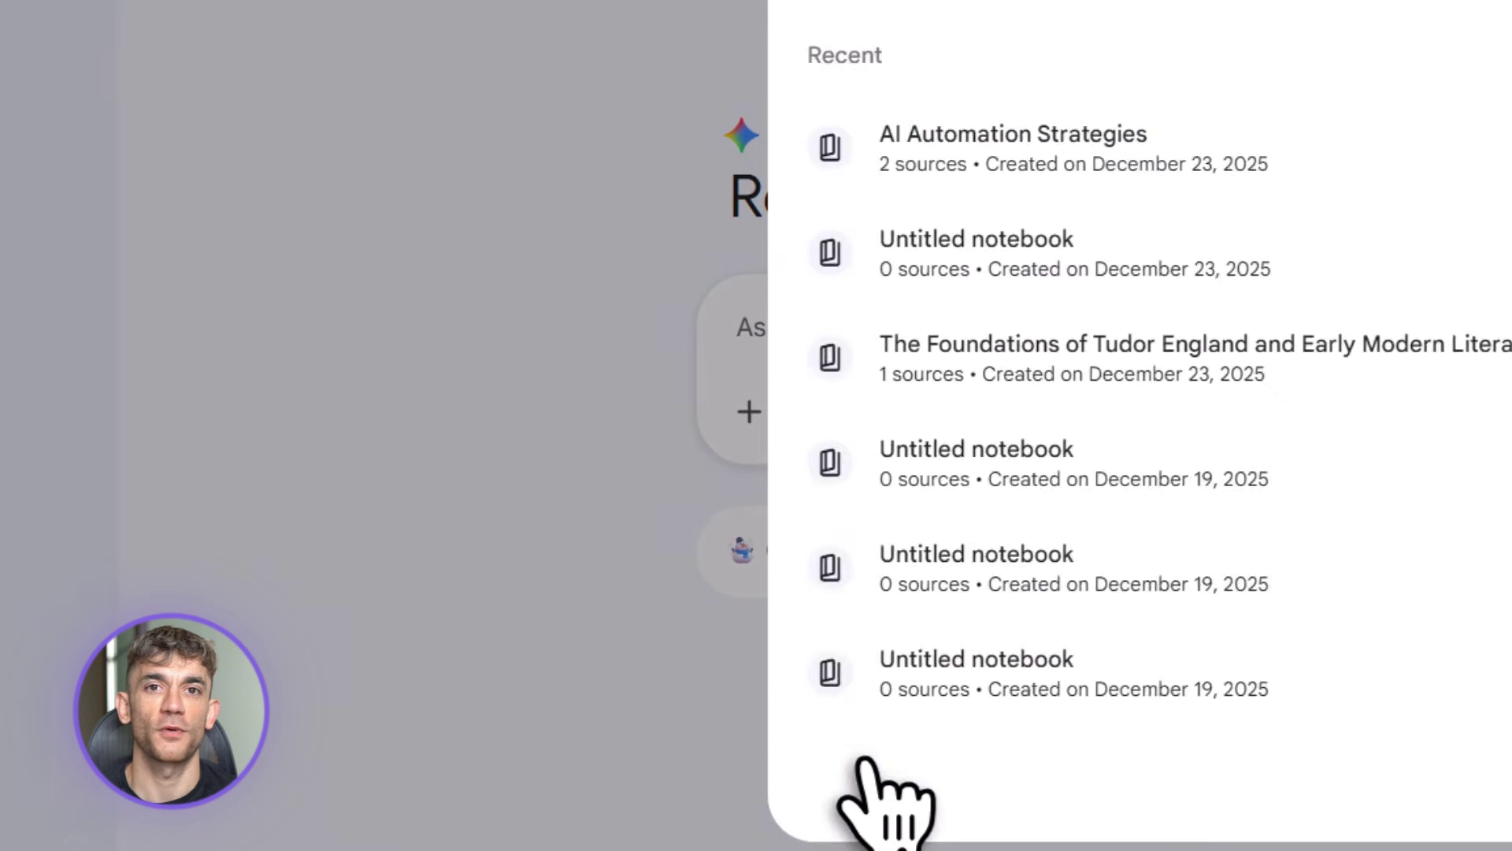
pyautogui.click(1229, 175)
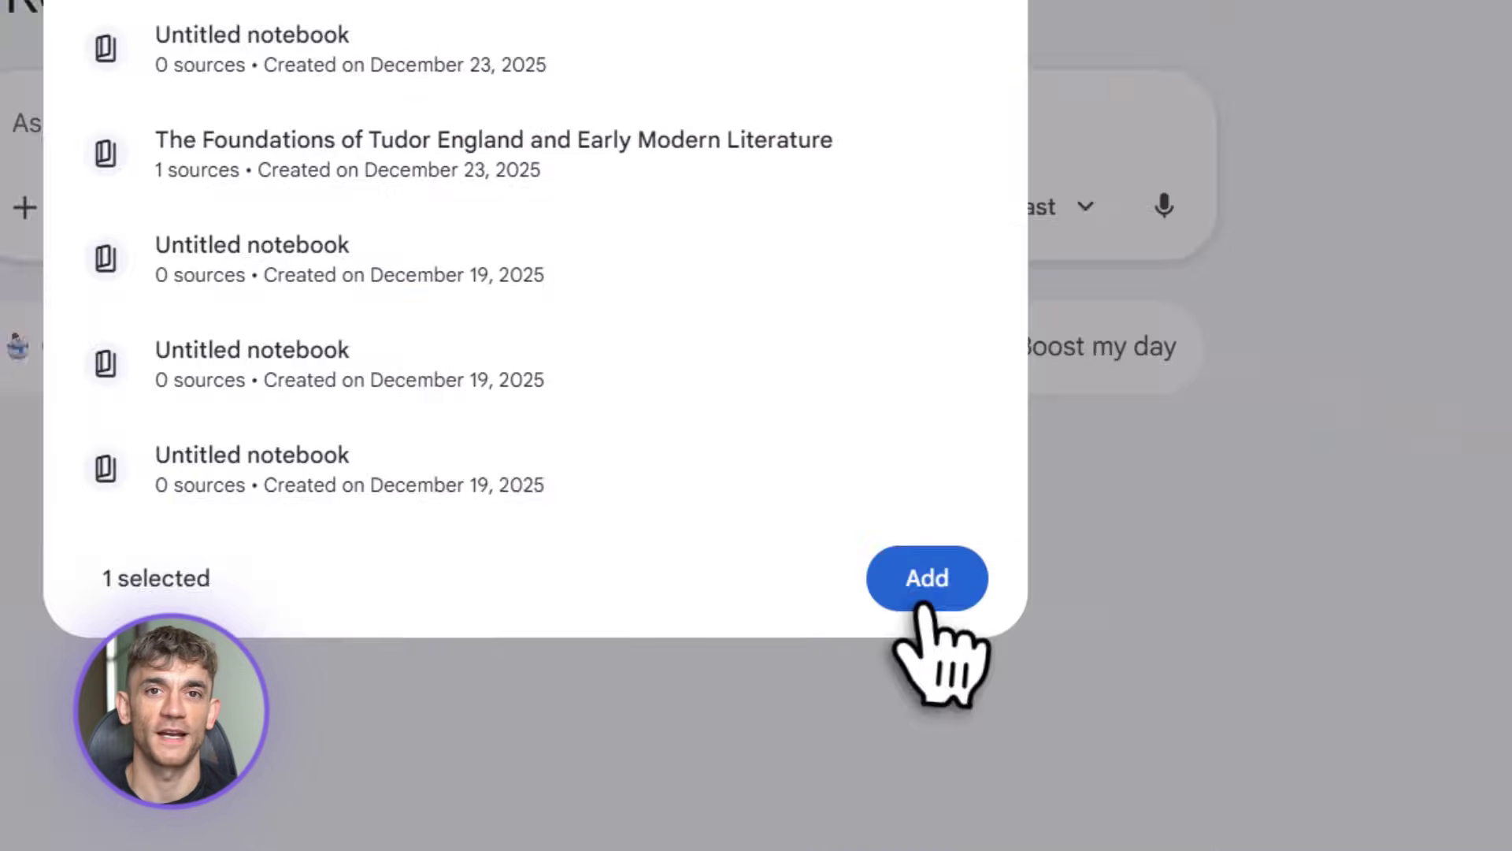
pyautogui.click(845, 555)
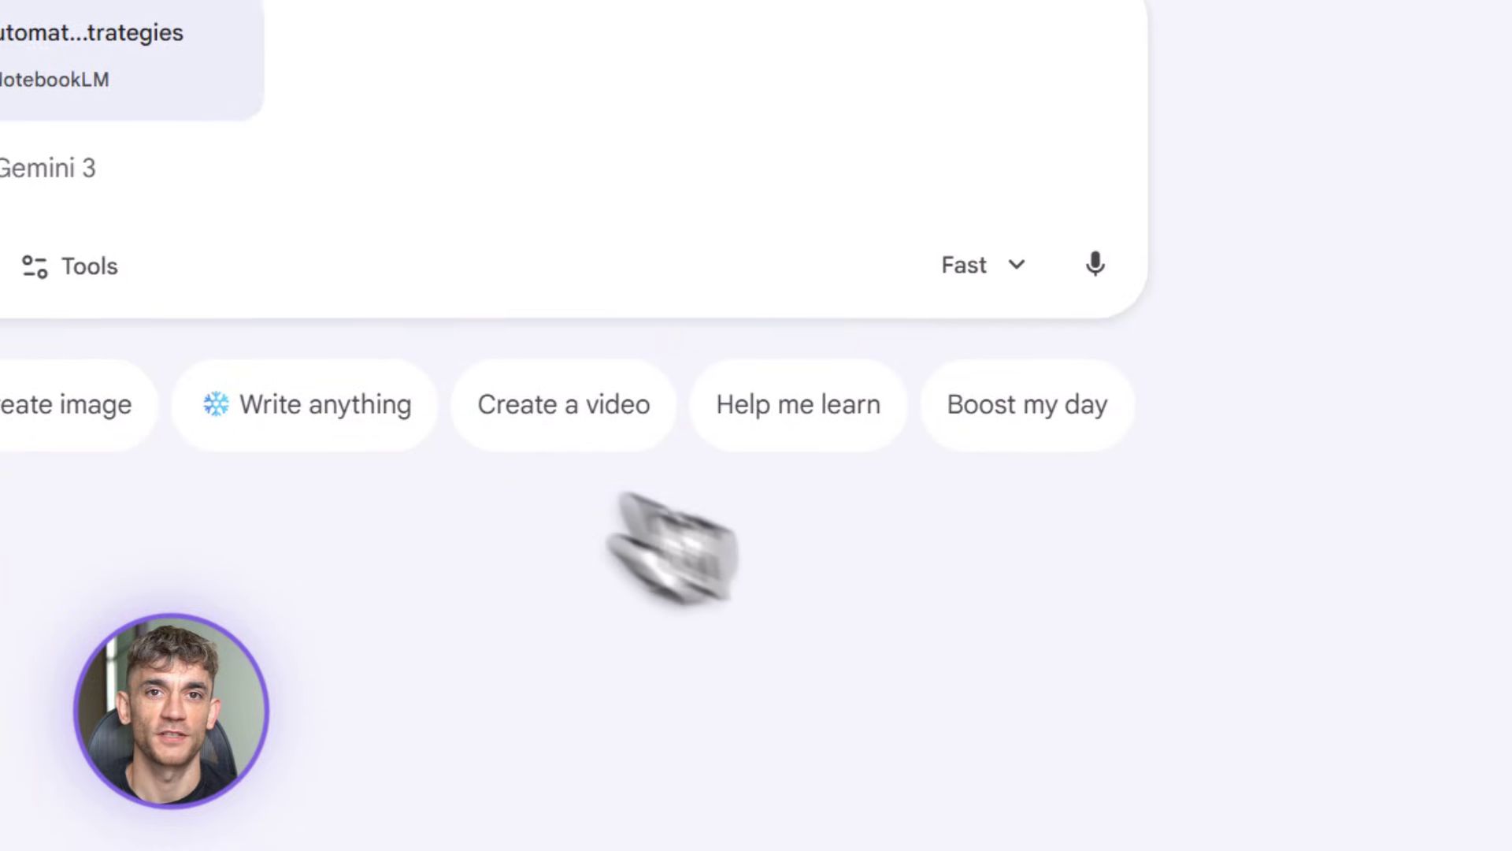
# - Turn on Canvas and write the prompt asking for a hero graphic concept, a comparison chart visual and a client slide layout using the notebook's context
pyautogui.click(66, 198)
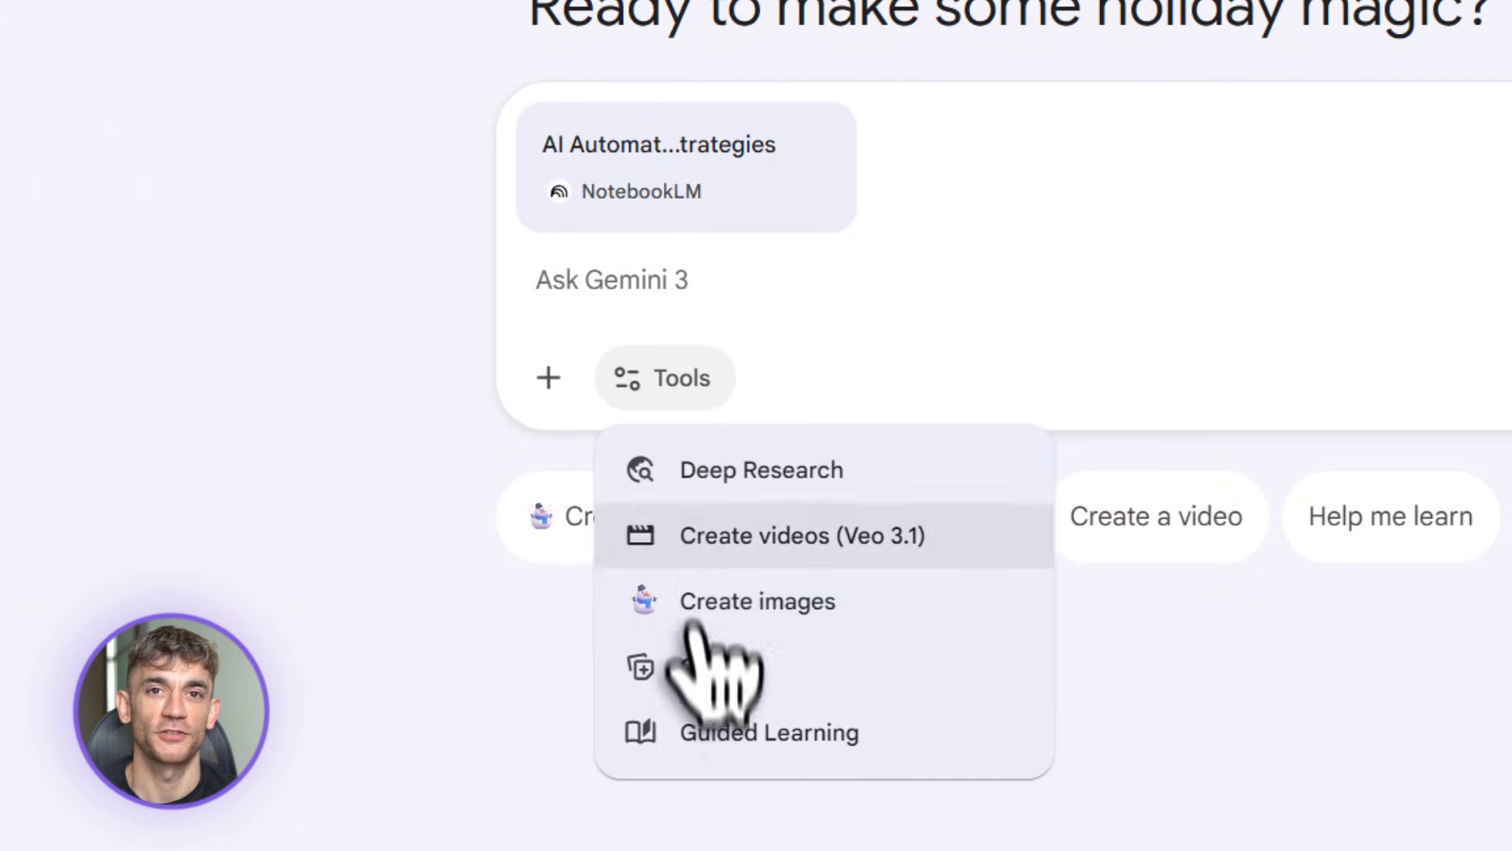
pyautogui.click(705, 667)
pyautogui.click(573, 299)
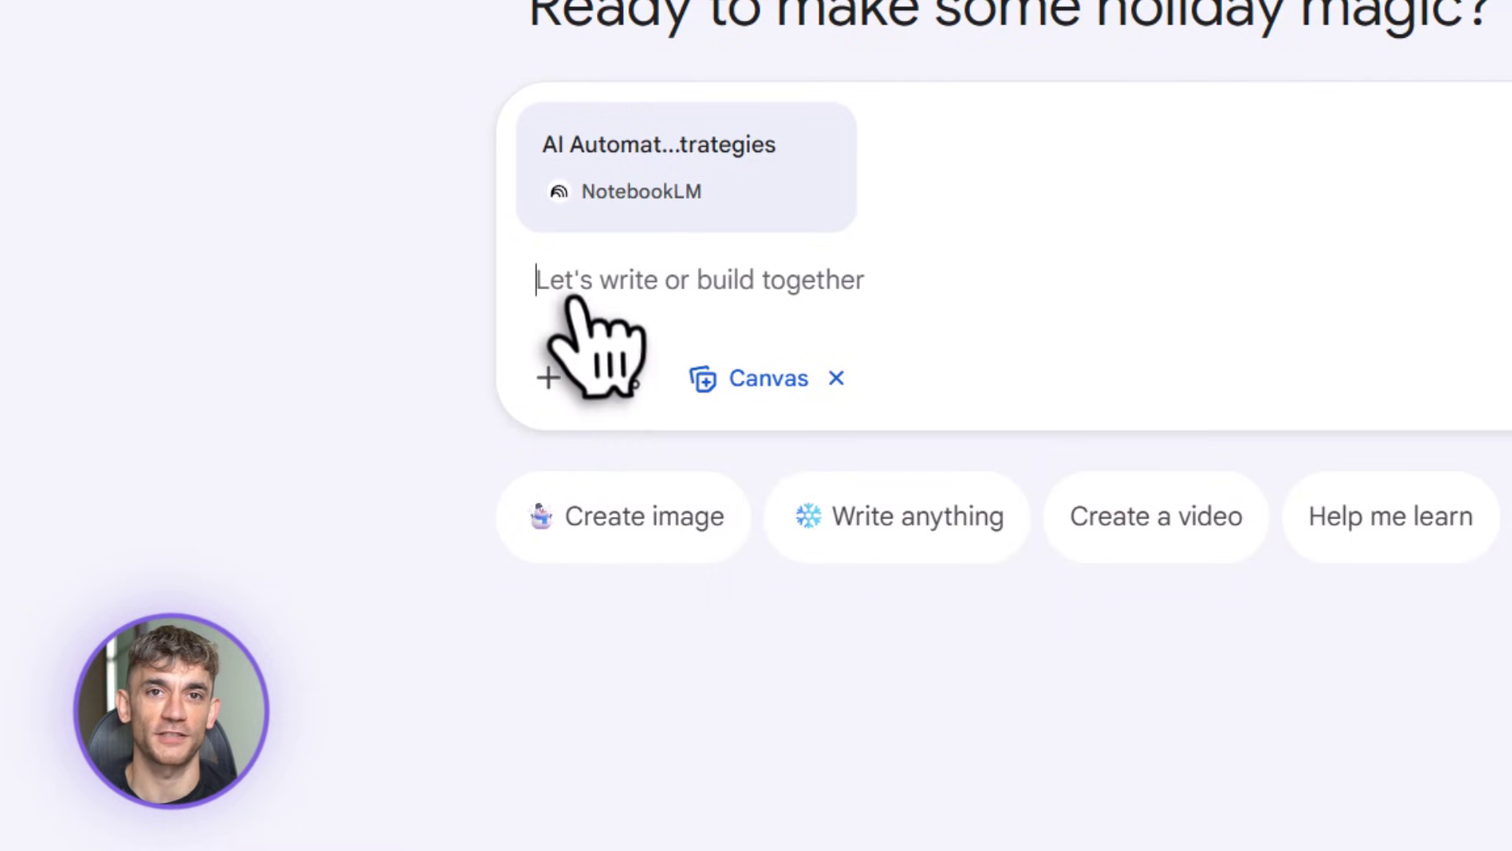
pyautogui.write('Using the context from this notebook, create: 1. A landing page hero graphic concept 2. A comparison chart visual for AI automation services 3. A clean slide layout for a client presentation  Describe each visual clearly so it can be designed or generated.')
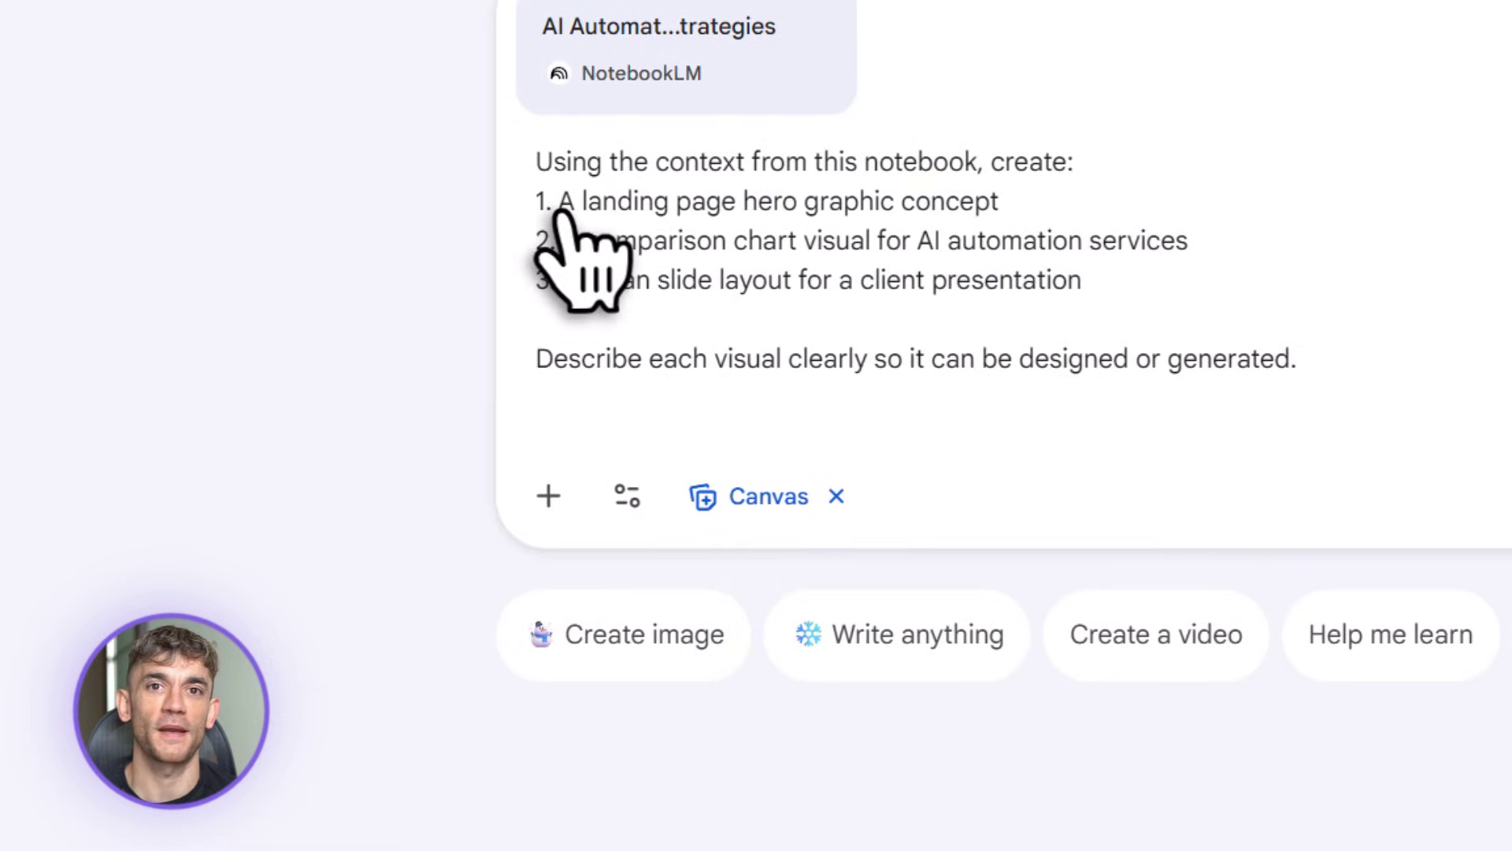
# - Check the hero graphic, comparison chart and slide layout lines in the prompt and submit it
pyautogui.moveTo(561, 203); pyautogui.dragTo(971, 207)
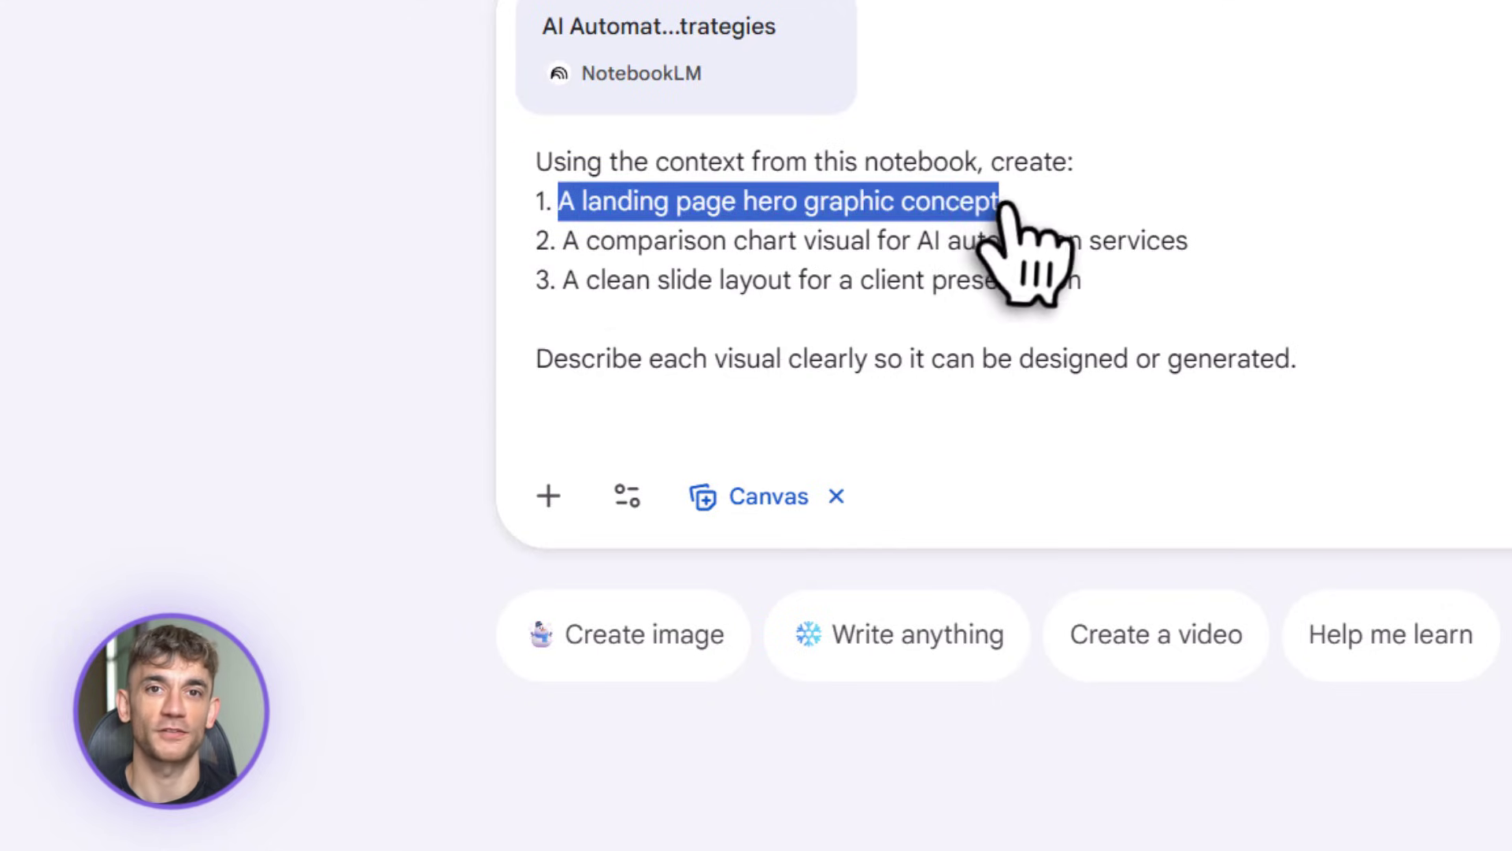
pyautogui.moveTo(562, 241); pyautogui.dragTo(1189, 251)
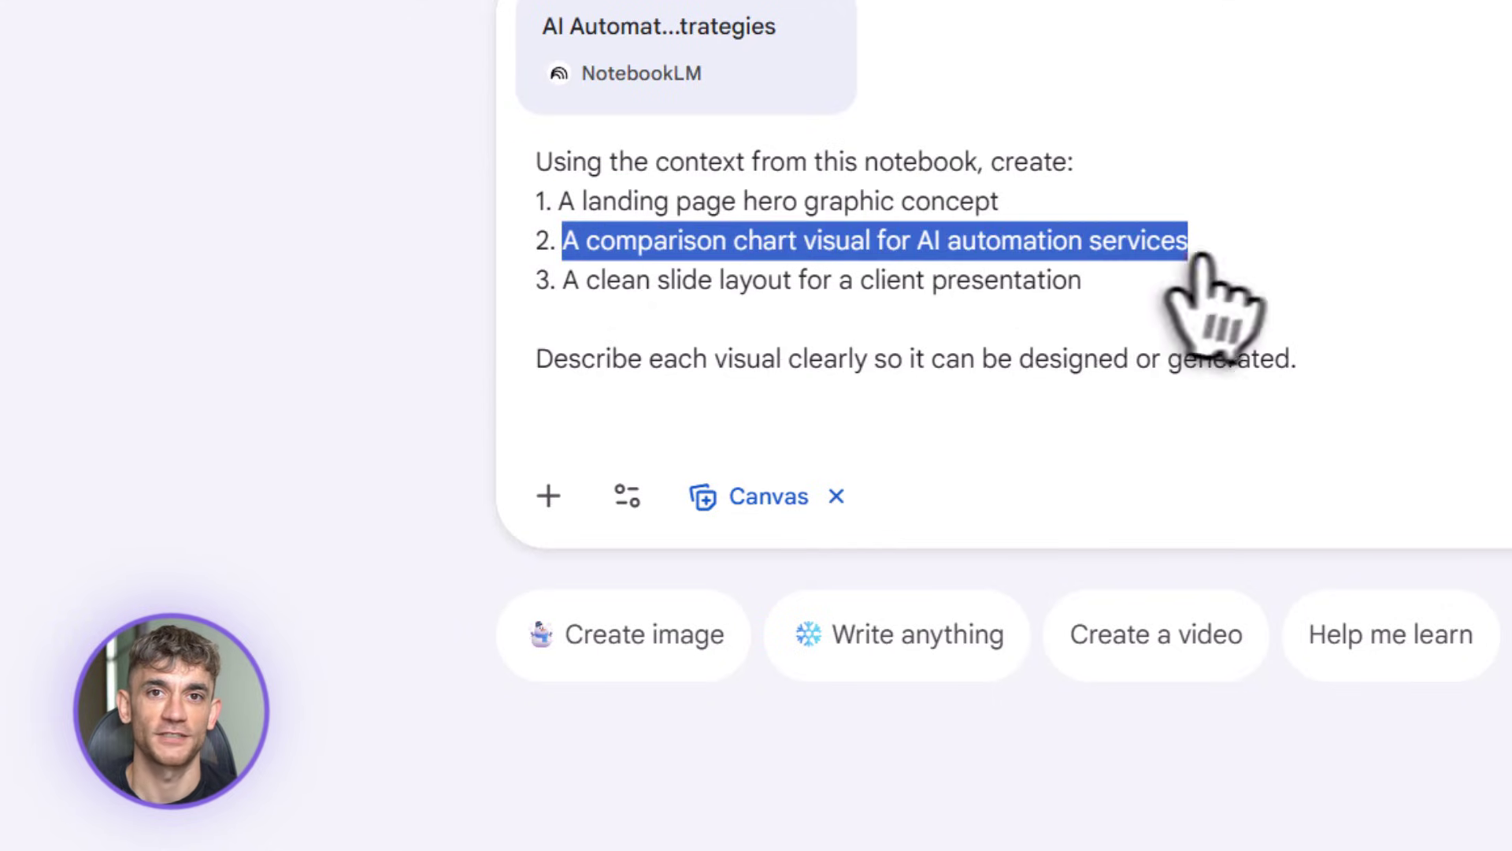
pyautogui.moveTo(568, 281); pyautogui.dragTo(1076, 292)
pyautogui.click(1098, 285)
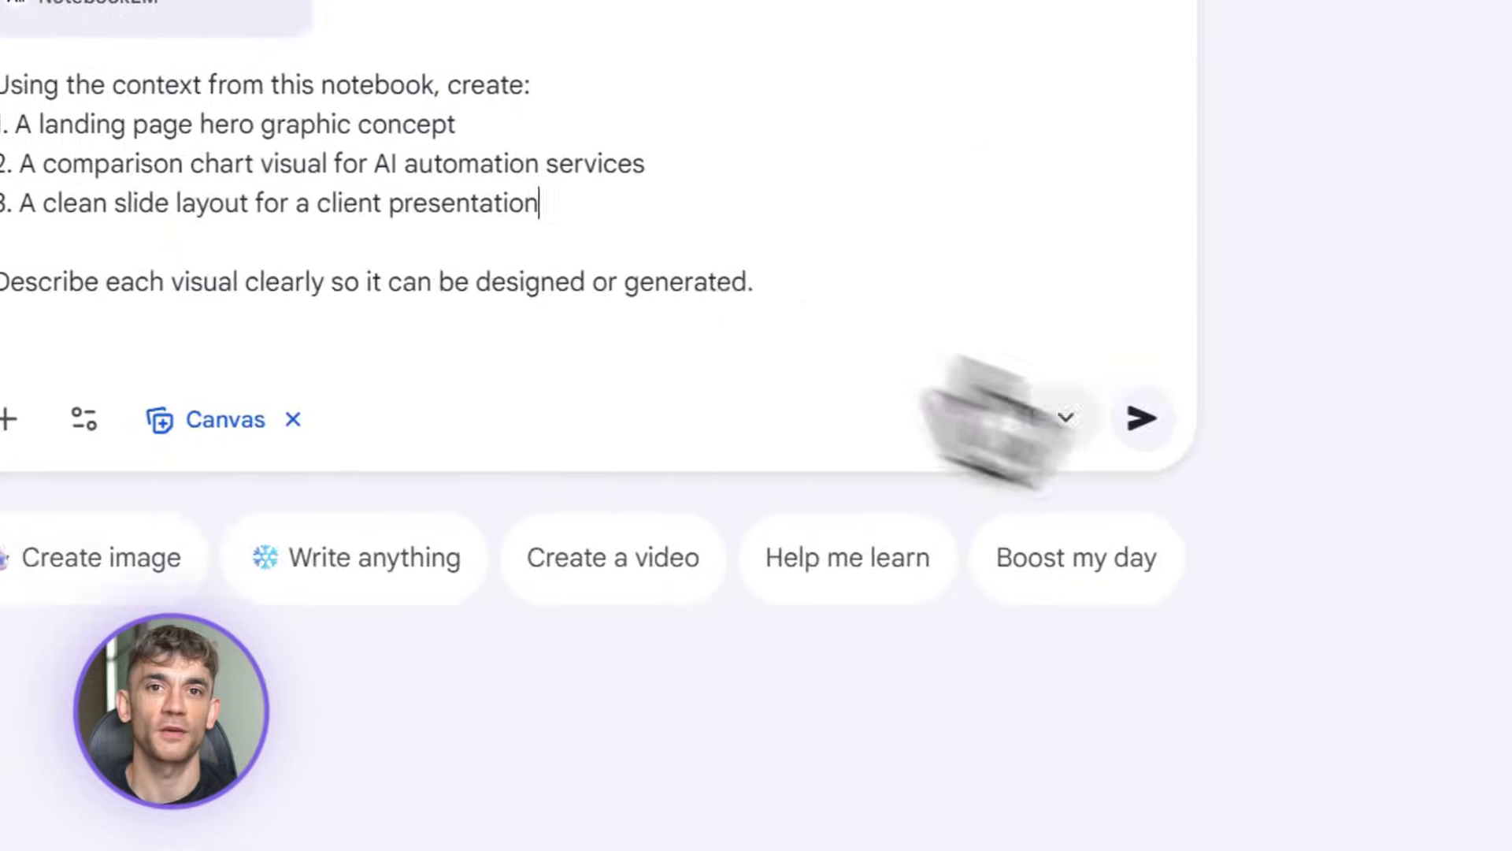
pyautogui.click(1142, 418)
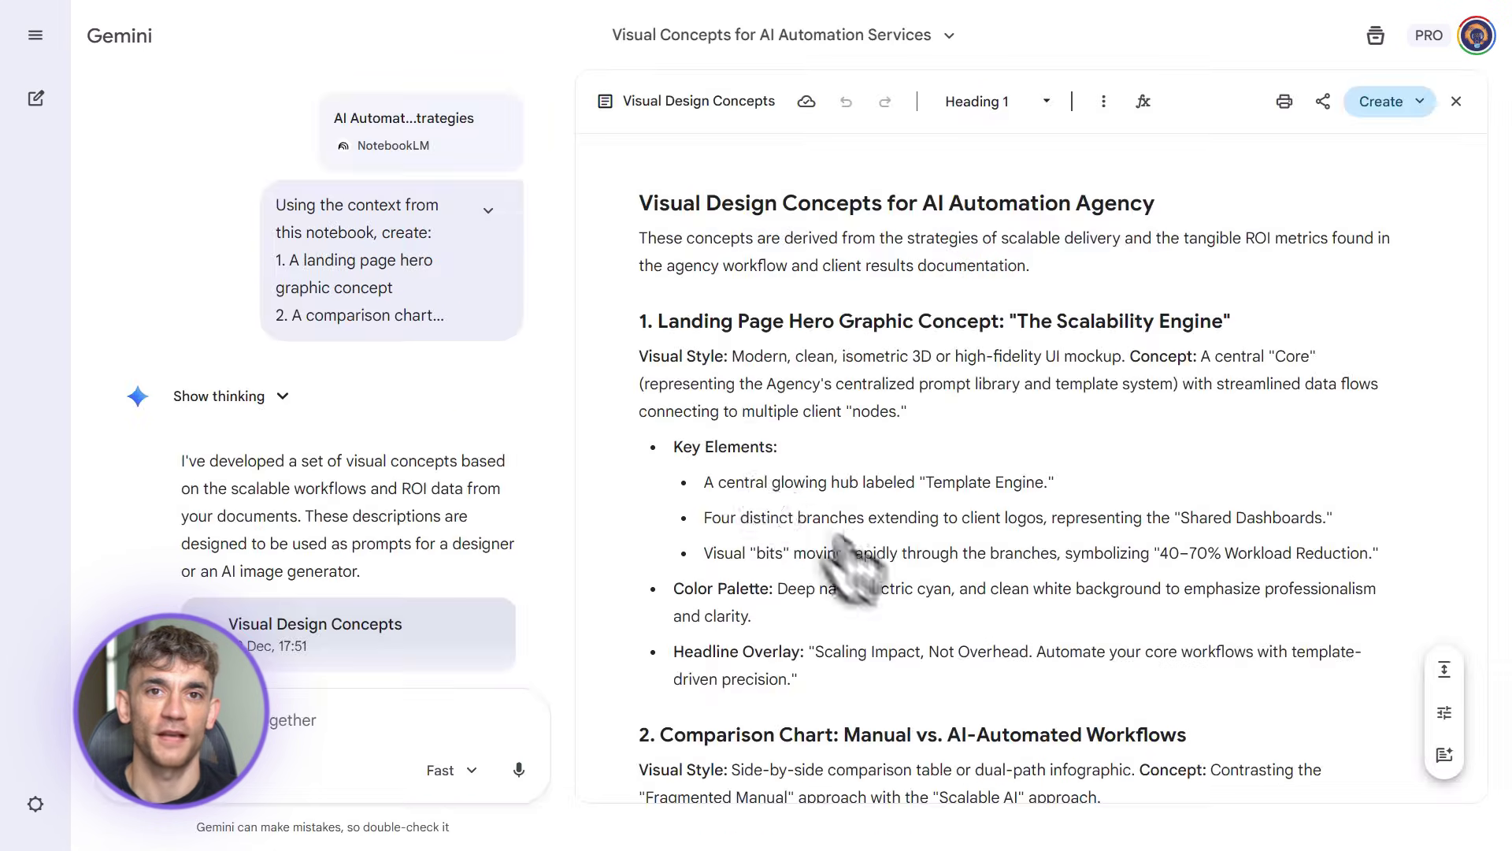
# - Read through the Visual Design Concepts document for the AI automation agency
pyautogui.scroll(-10, 959, 641)
pyautogui.scroll(-4, 950, 622)
pyautogui.scroll(8, 949, 622)
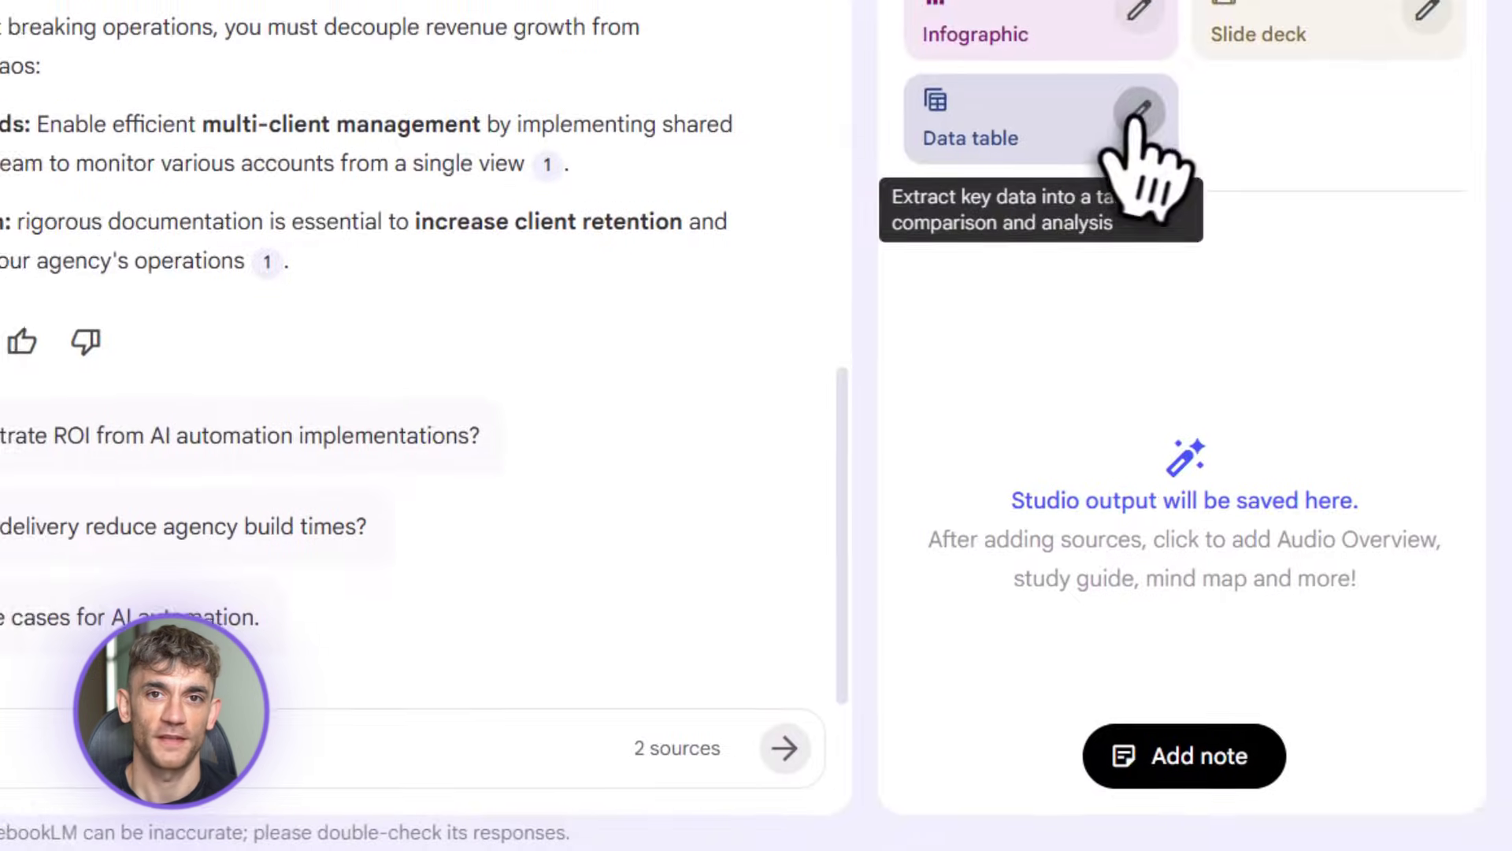
# - In NotebookLM, generate a data table in English from the AI Automation Strategies notebook's two sources
pyautogui.click(1321, 331)
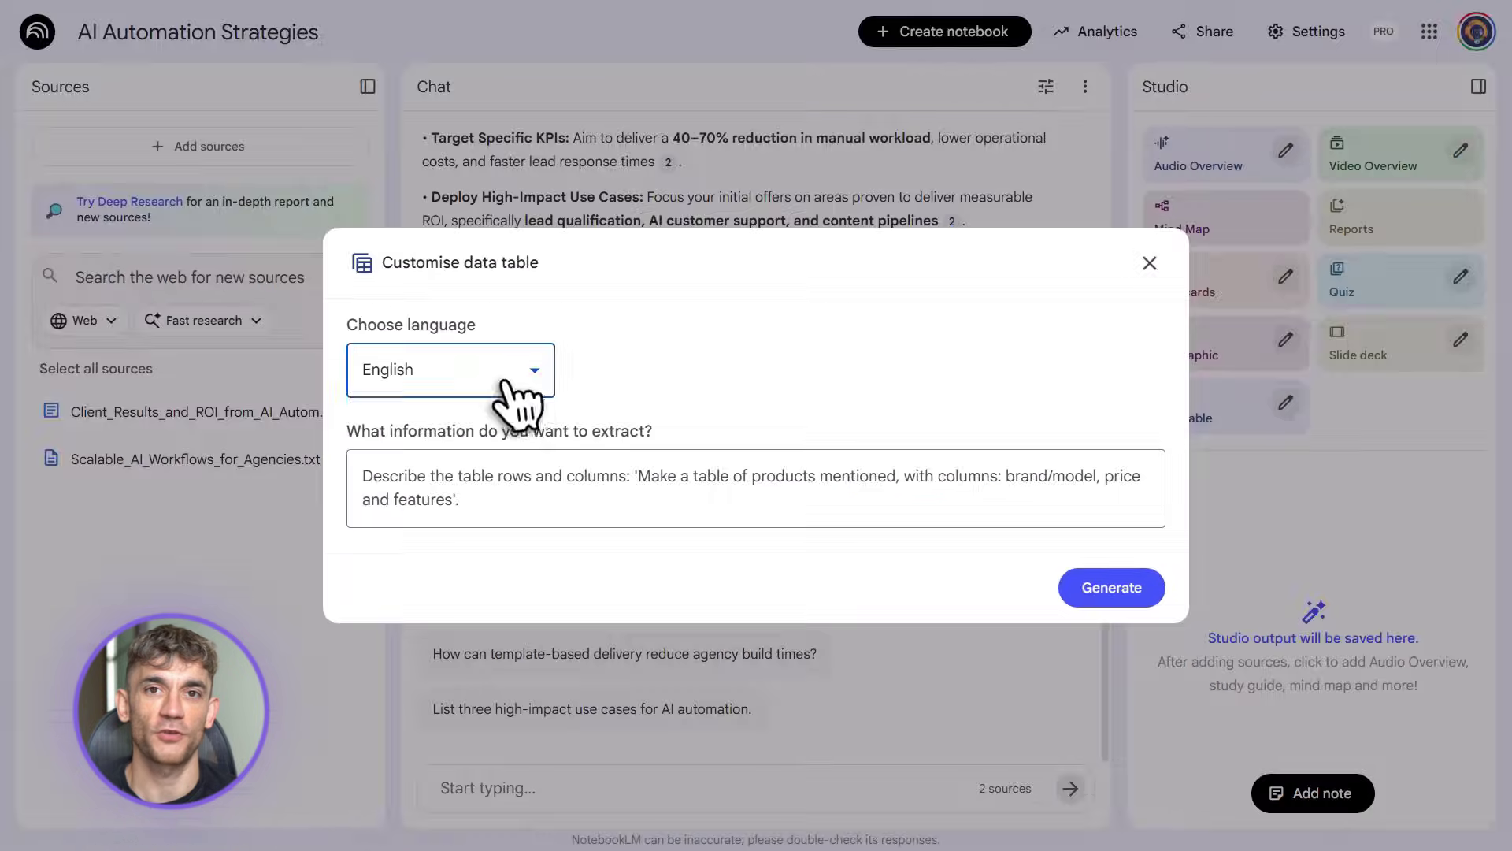
pyautogui.click(504, 384)
pyautogui.click(410, 642)
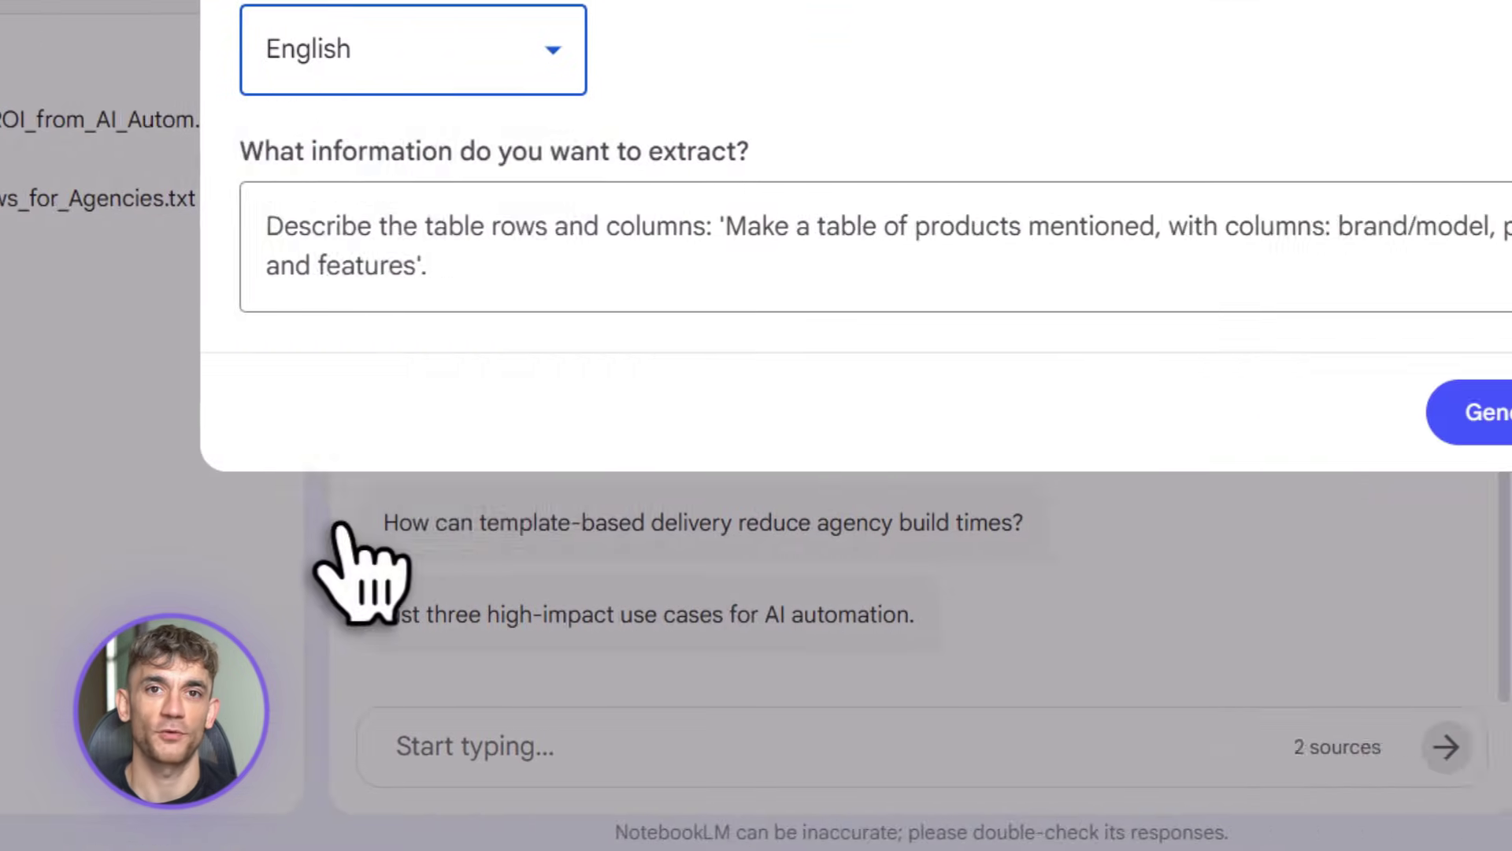
pyautogui.click(1481, 412)
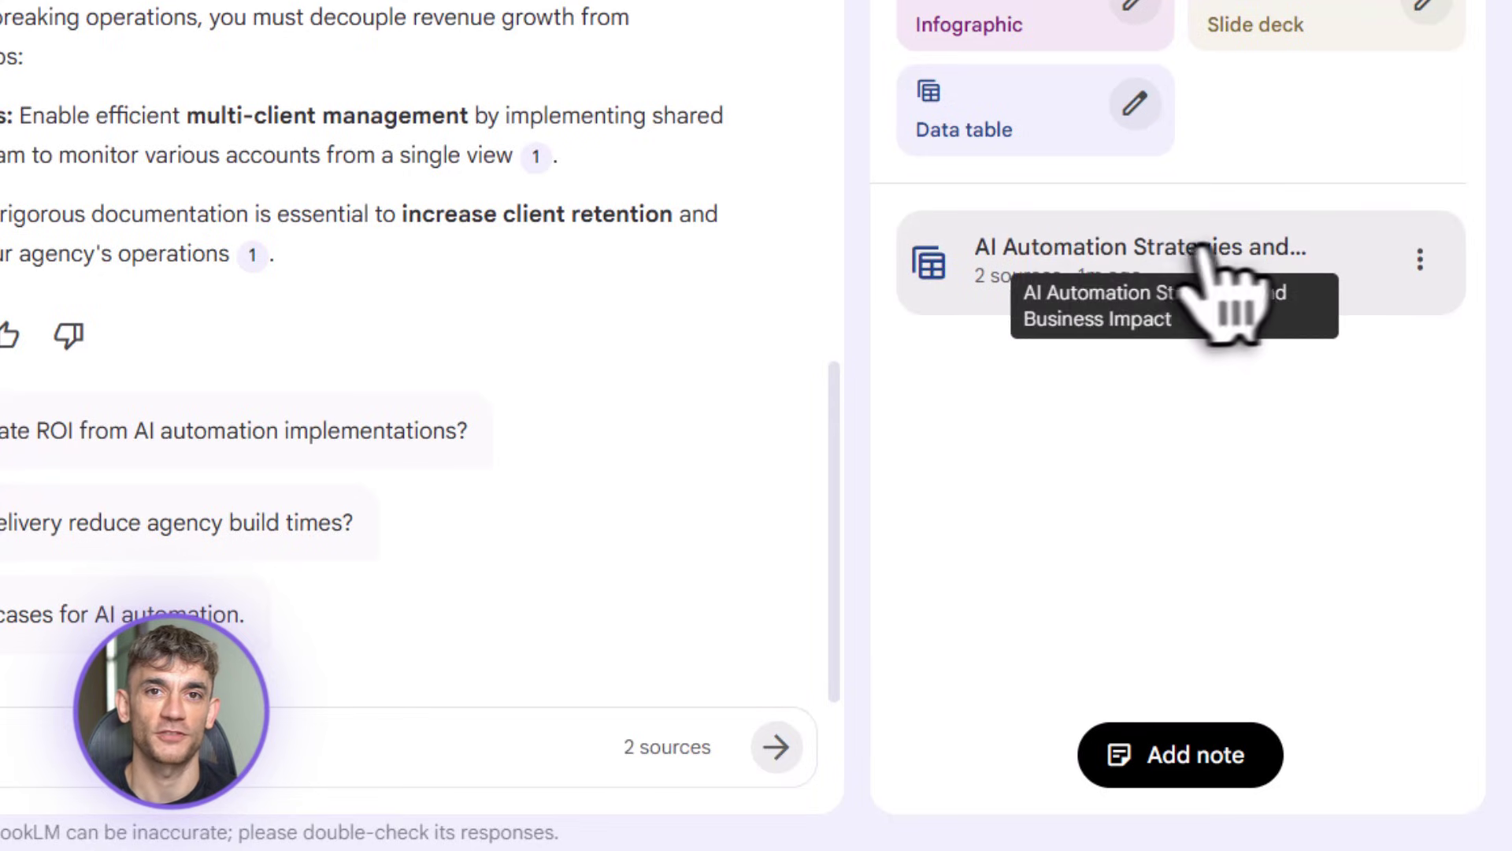
# - Open the generated data table in the expanded view to examine its rows, and close it
pyautogui.click(1107, 263)
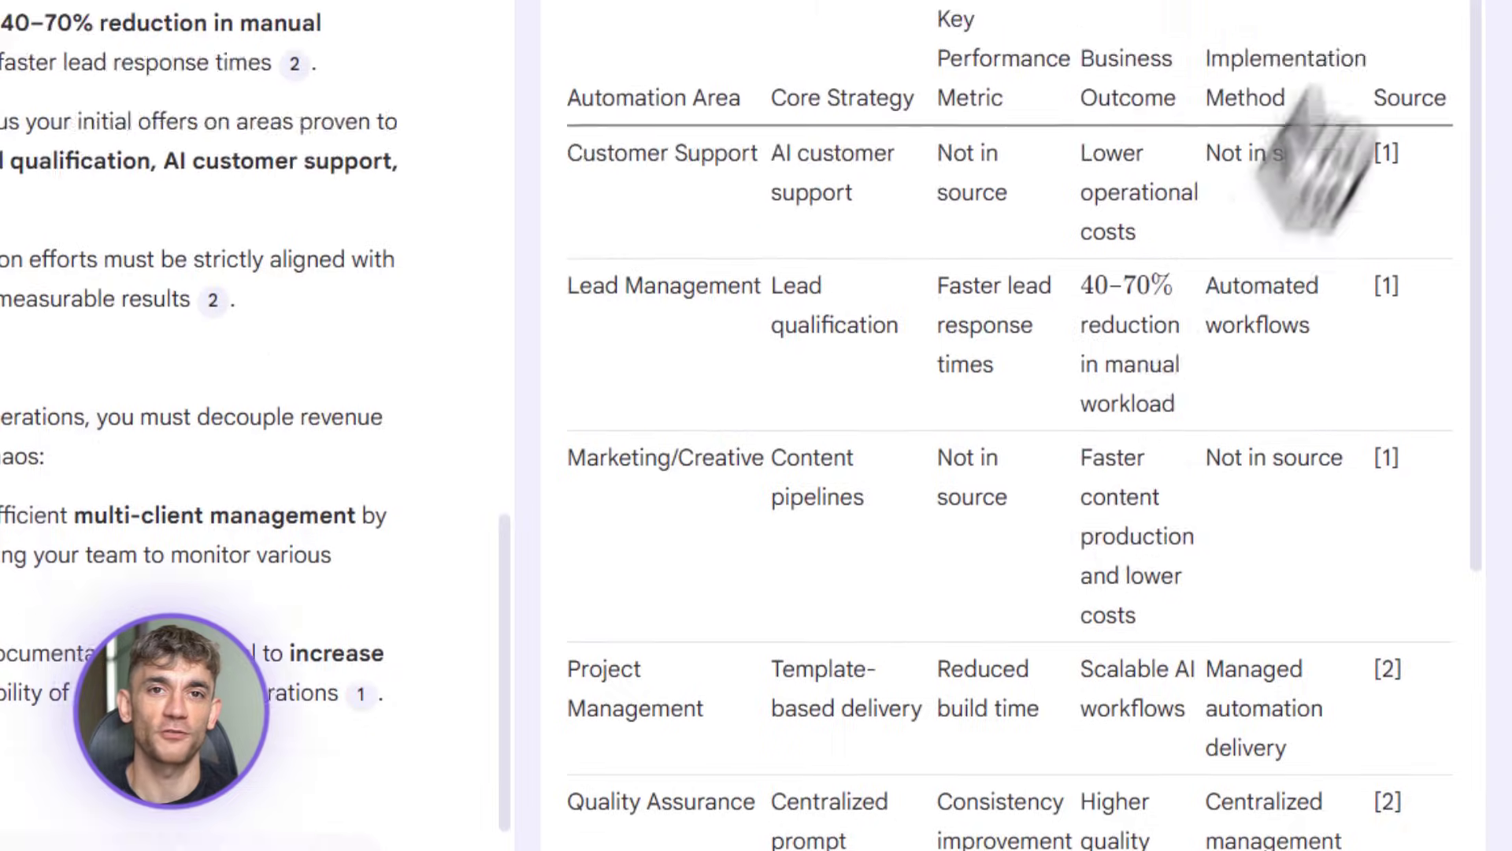
pyautogui.click(1426, 241)
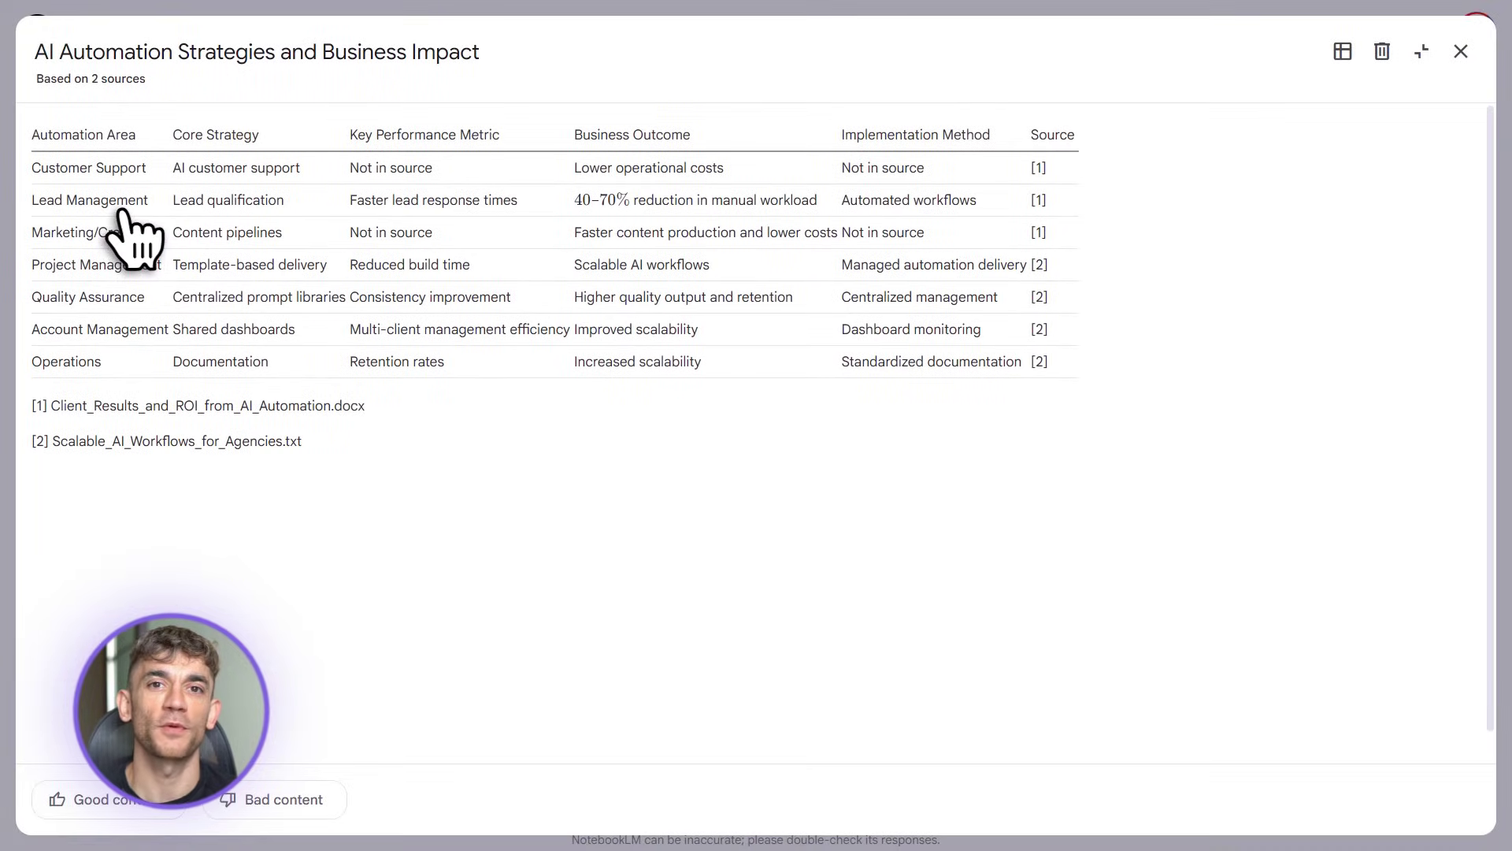
pyautogui.moveTo(413, 185); pyautogui.dragTo(1048, 170)
pyautogui.click(1055, 172)
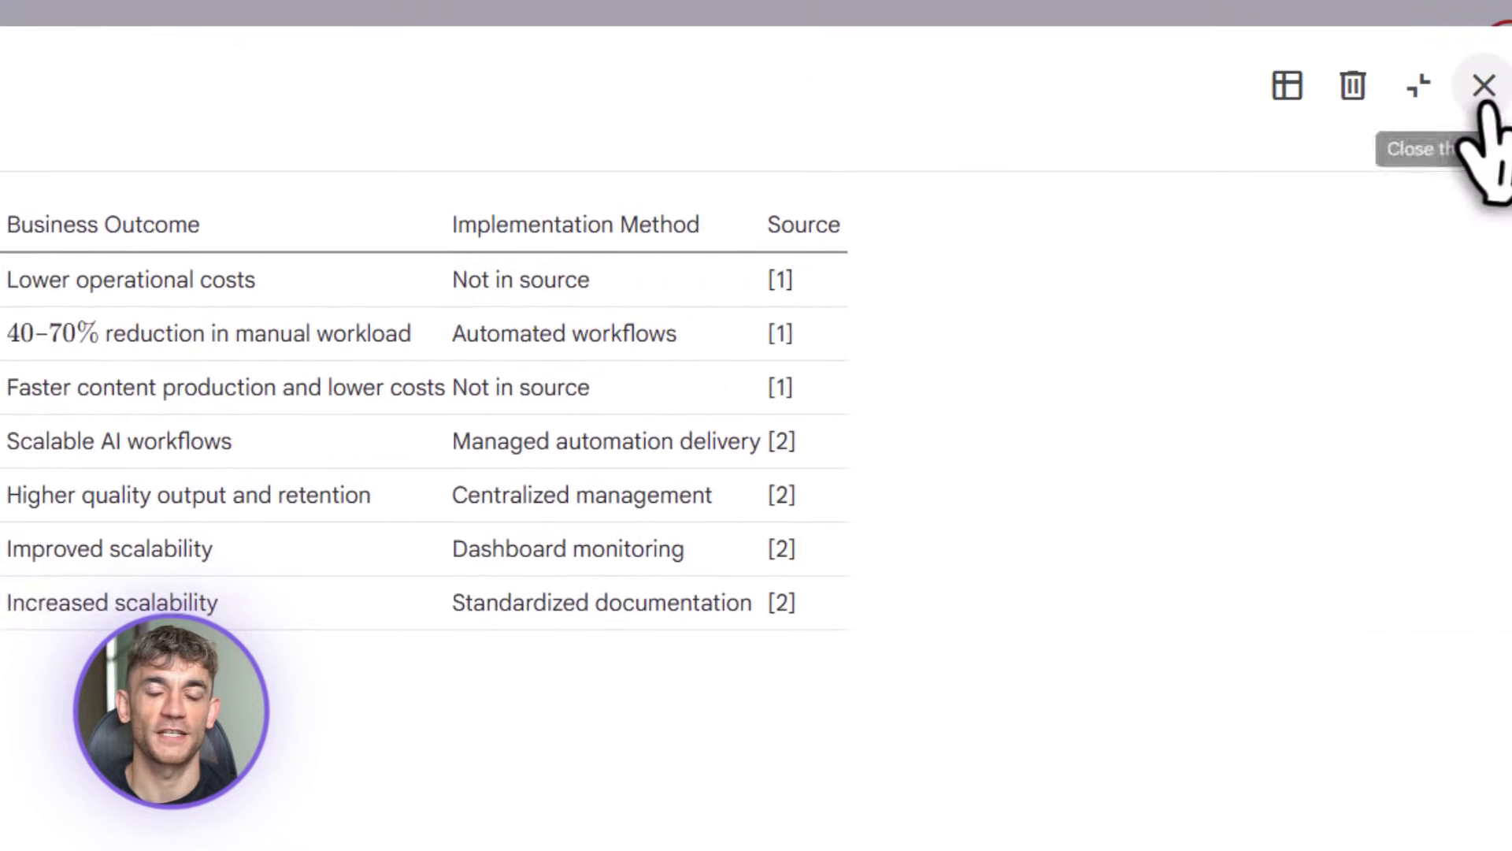
pyautogui.click(1484, 85)
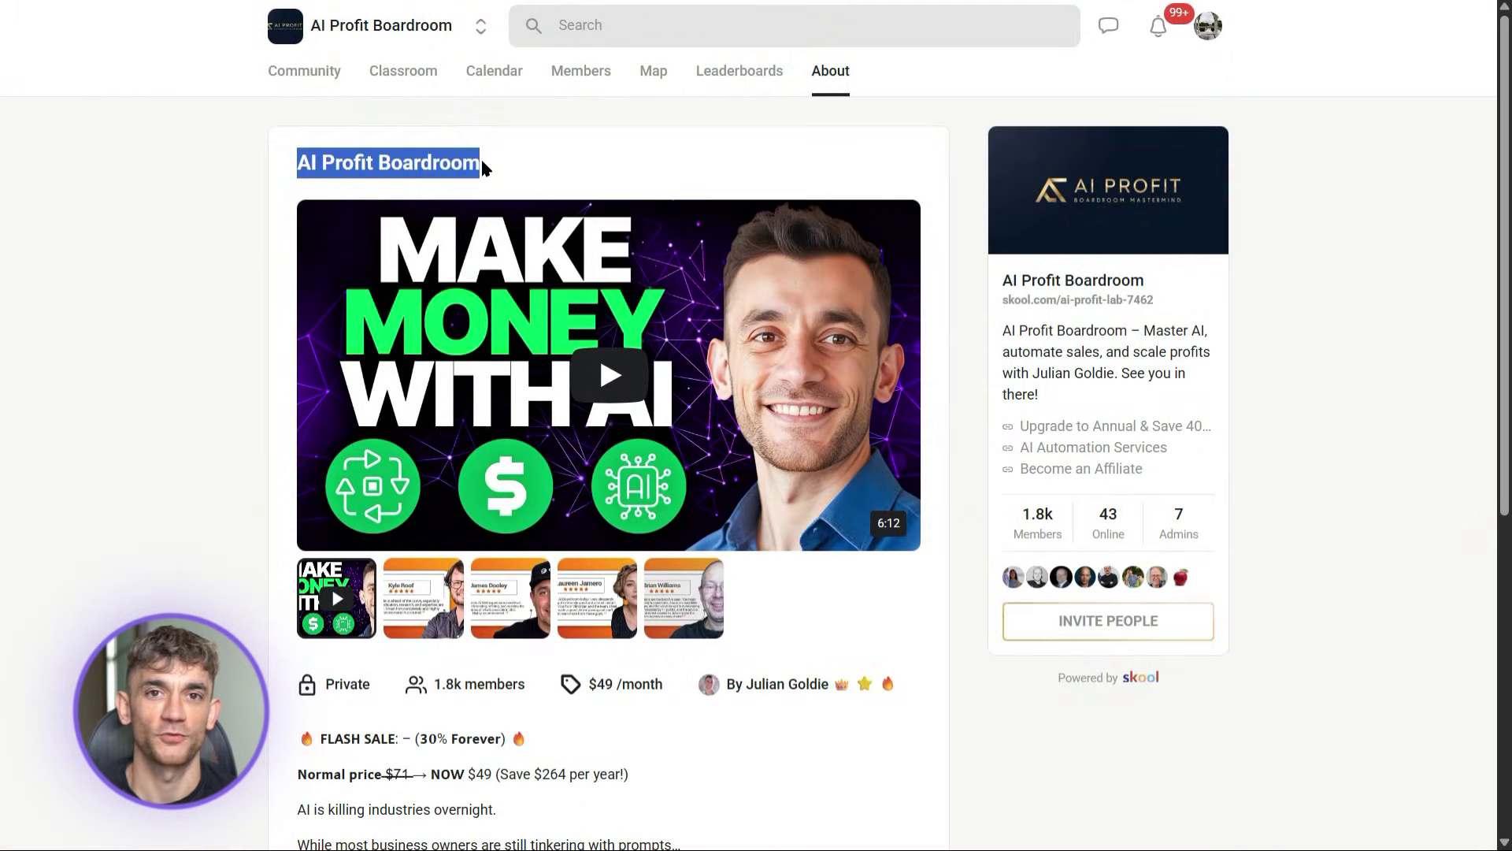
# - On the AI Profit Boardroom Skool site, read through the group's About page and skim the posts in its community feed
pyautogui.click(482, 163)
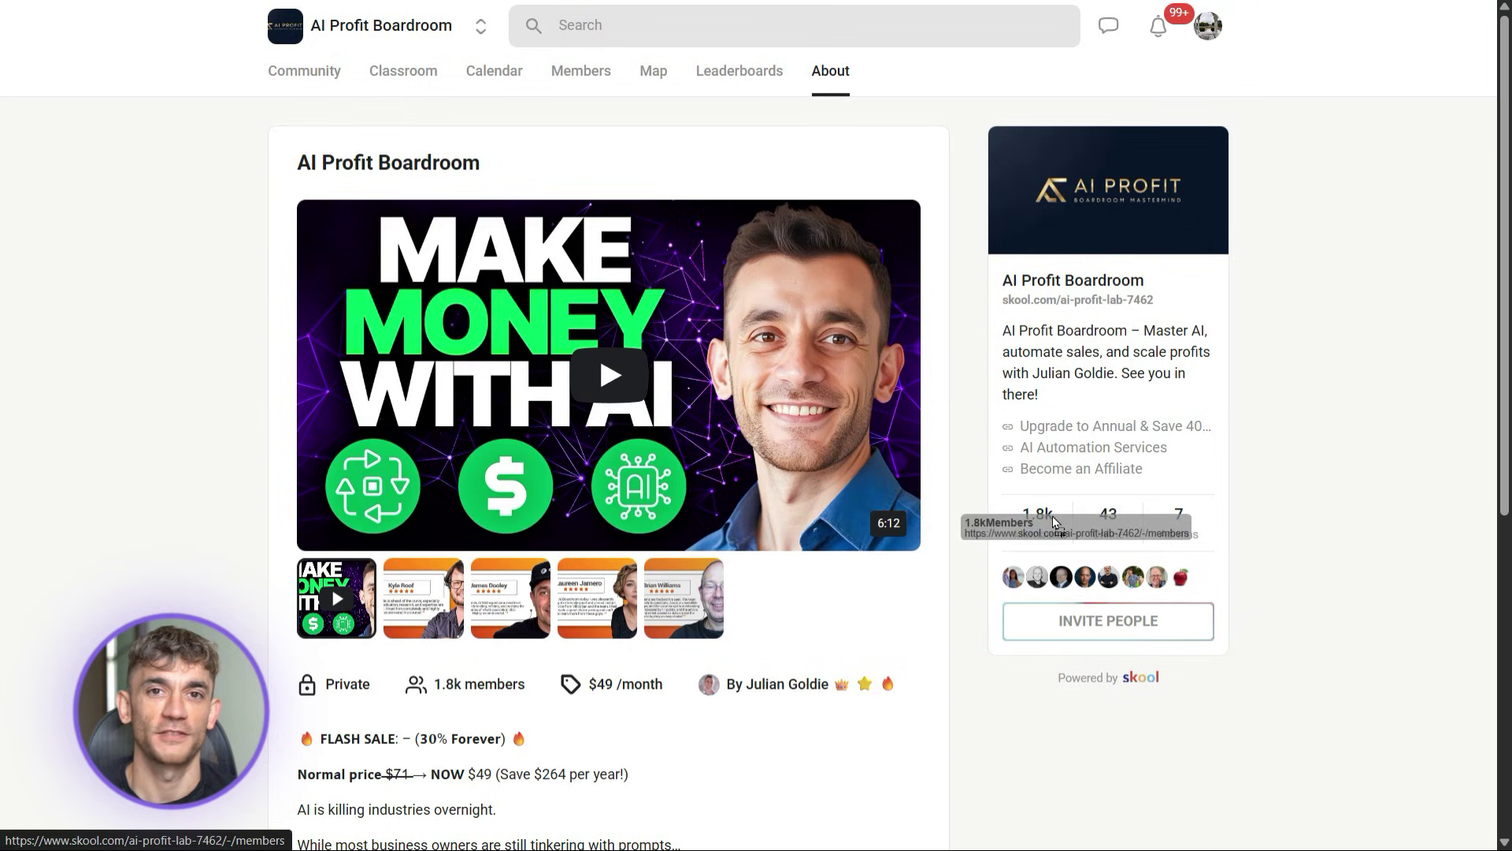
pyautogui.scroll(-7, 932, 575)
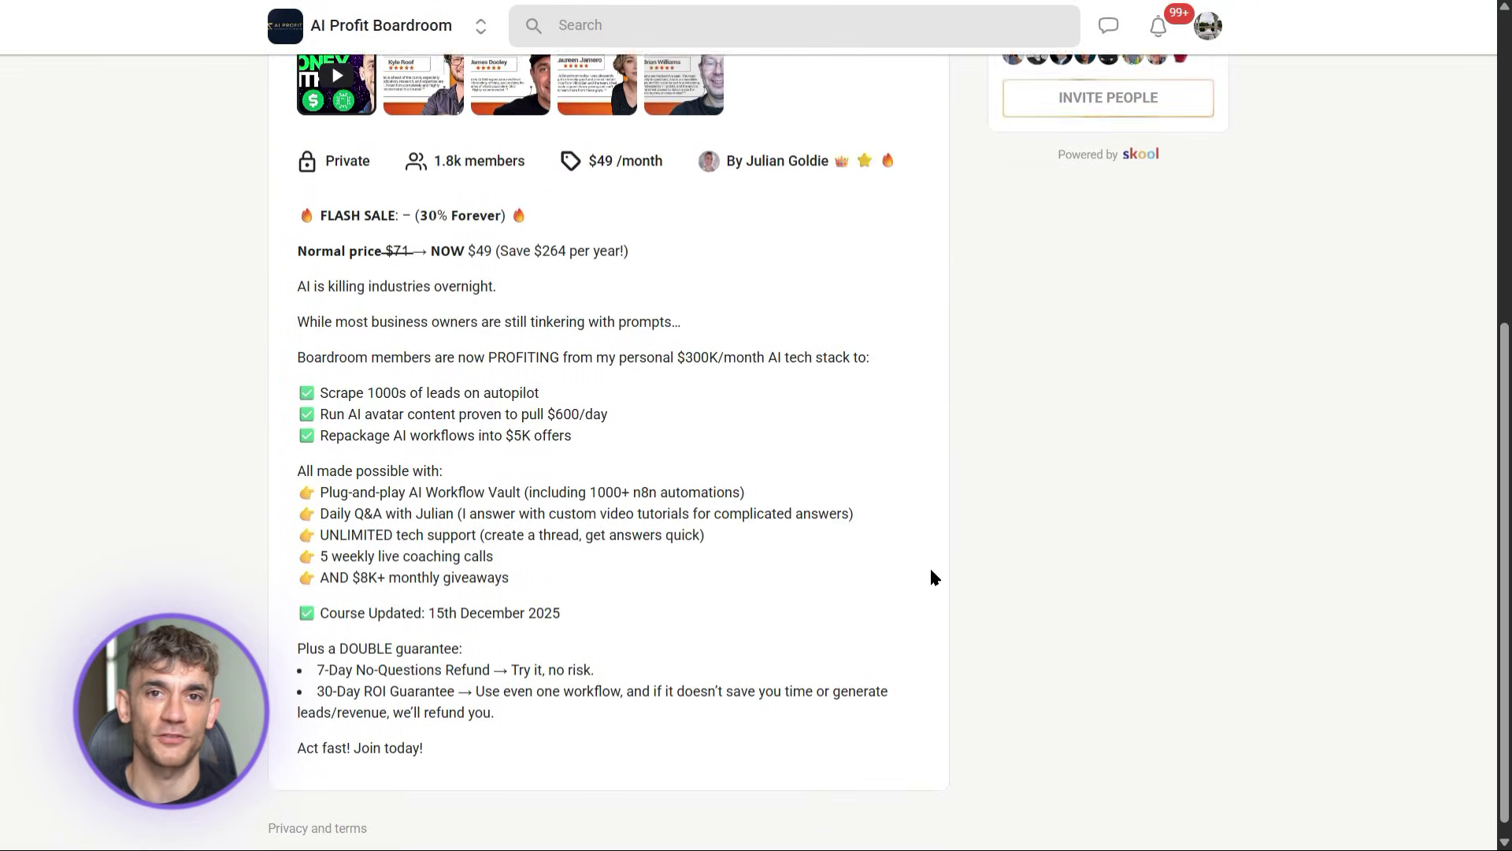
pyautogui.scroll(7, 932, 577)
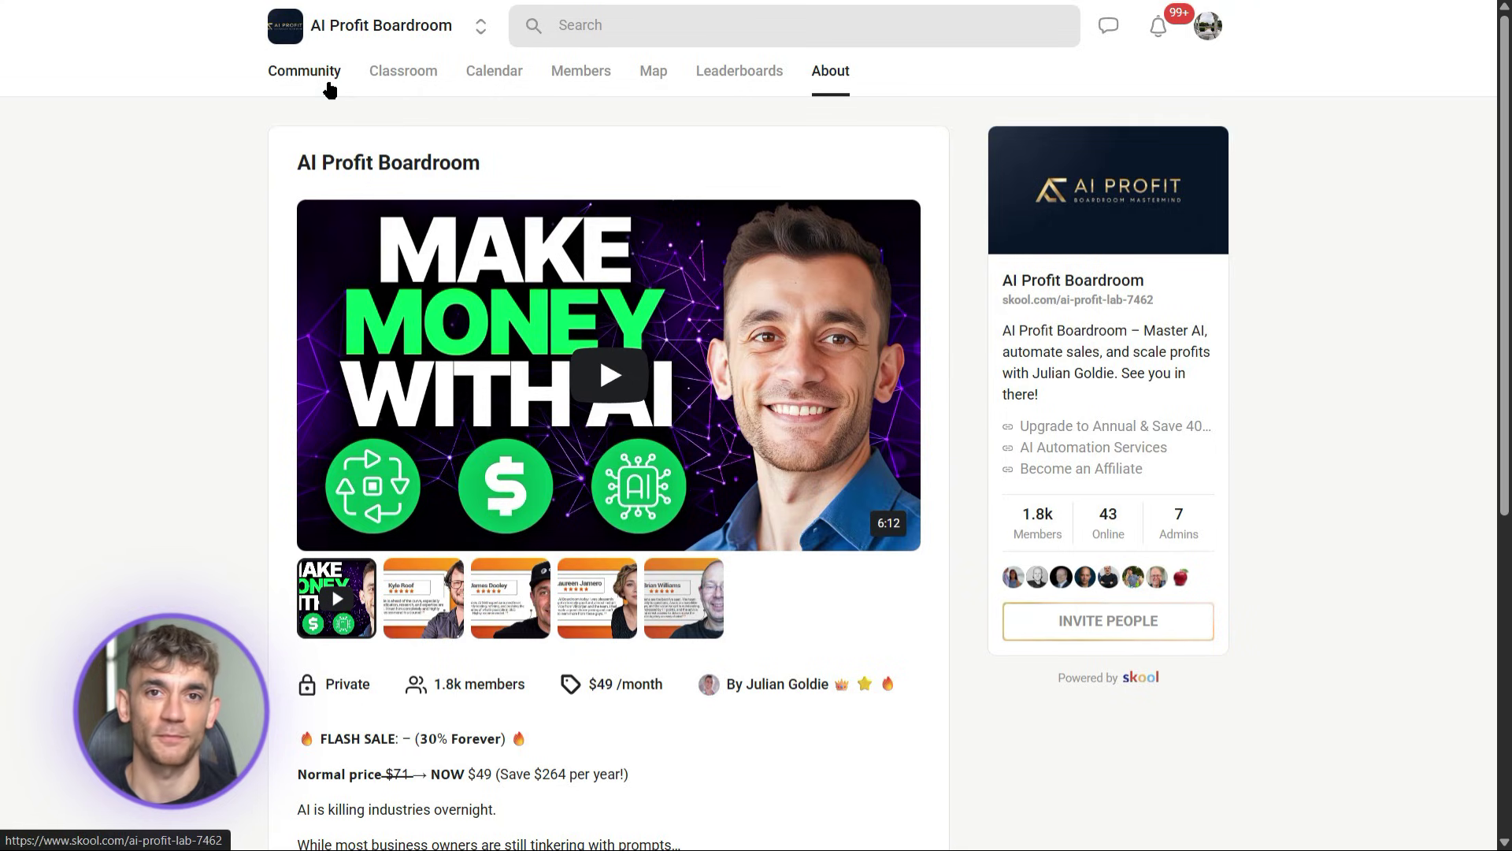
pyautogui.click(330, 88)
pyautogui.scroll(-9, 965, 463)
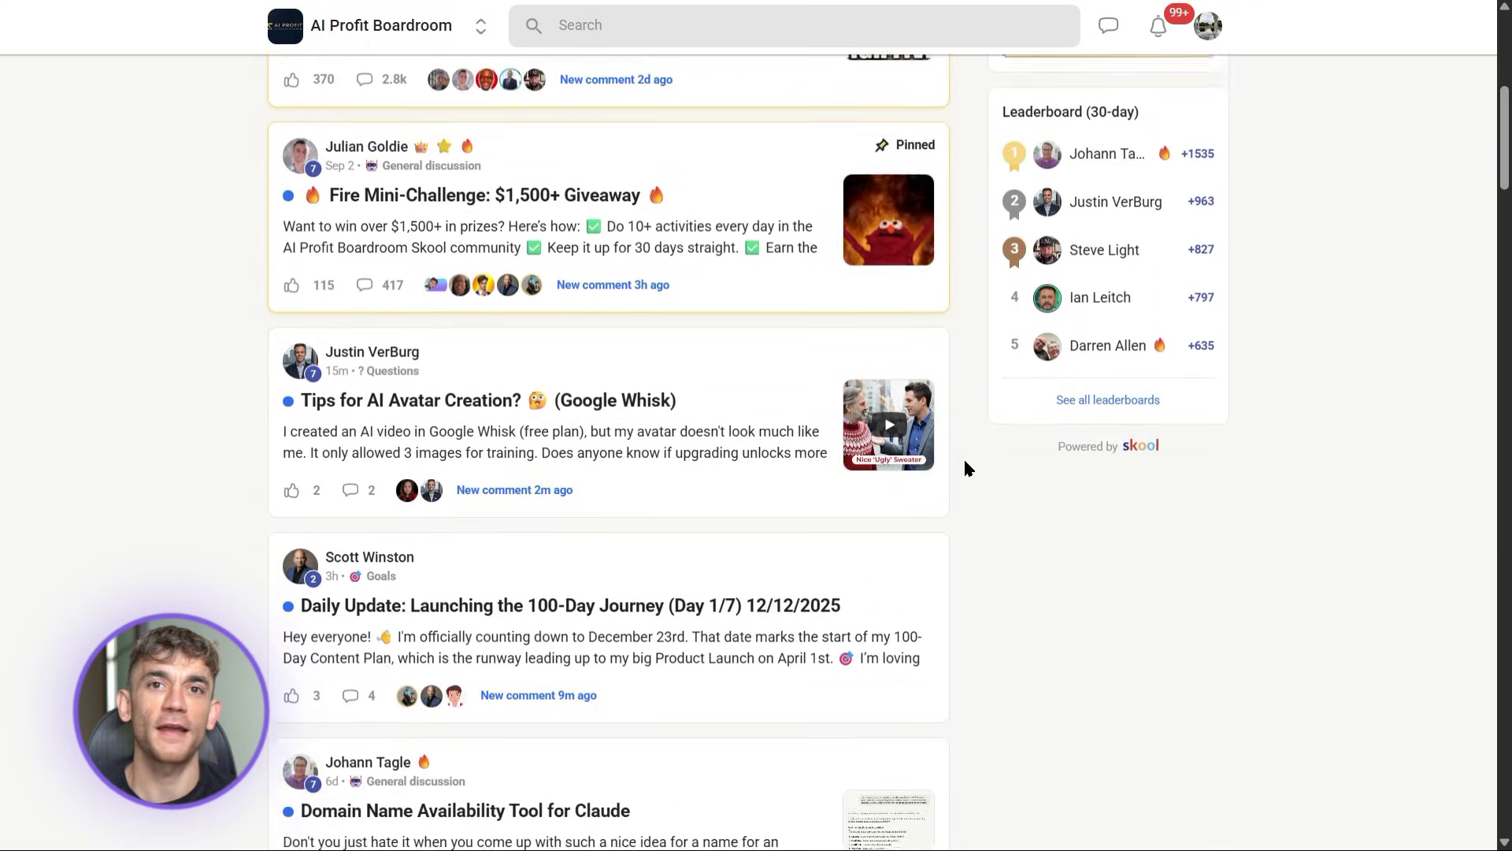
pyautogui.scroll(4, 965, 463)
pyautogui.scroll(5, 965, 466)
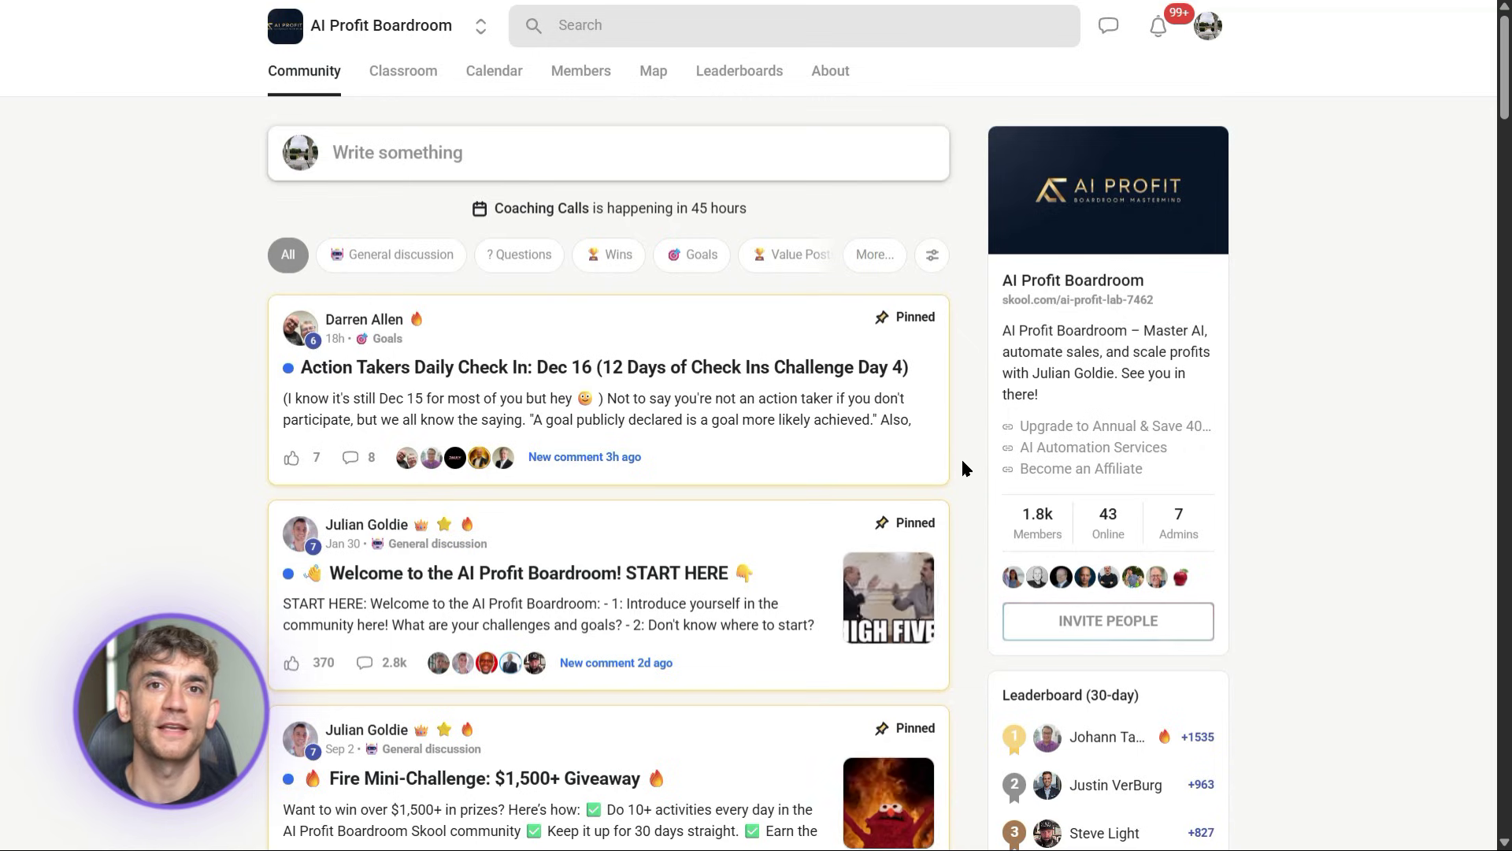
# - Browse the courses in the AI Profit Boardroom classroom, down to AI Agents & Workflows and Coaching Calls
pyautogui.click(429, 87)
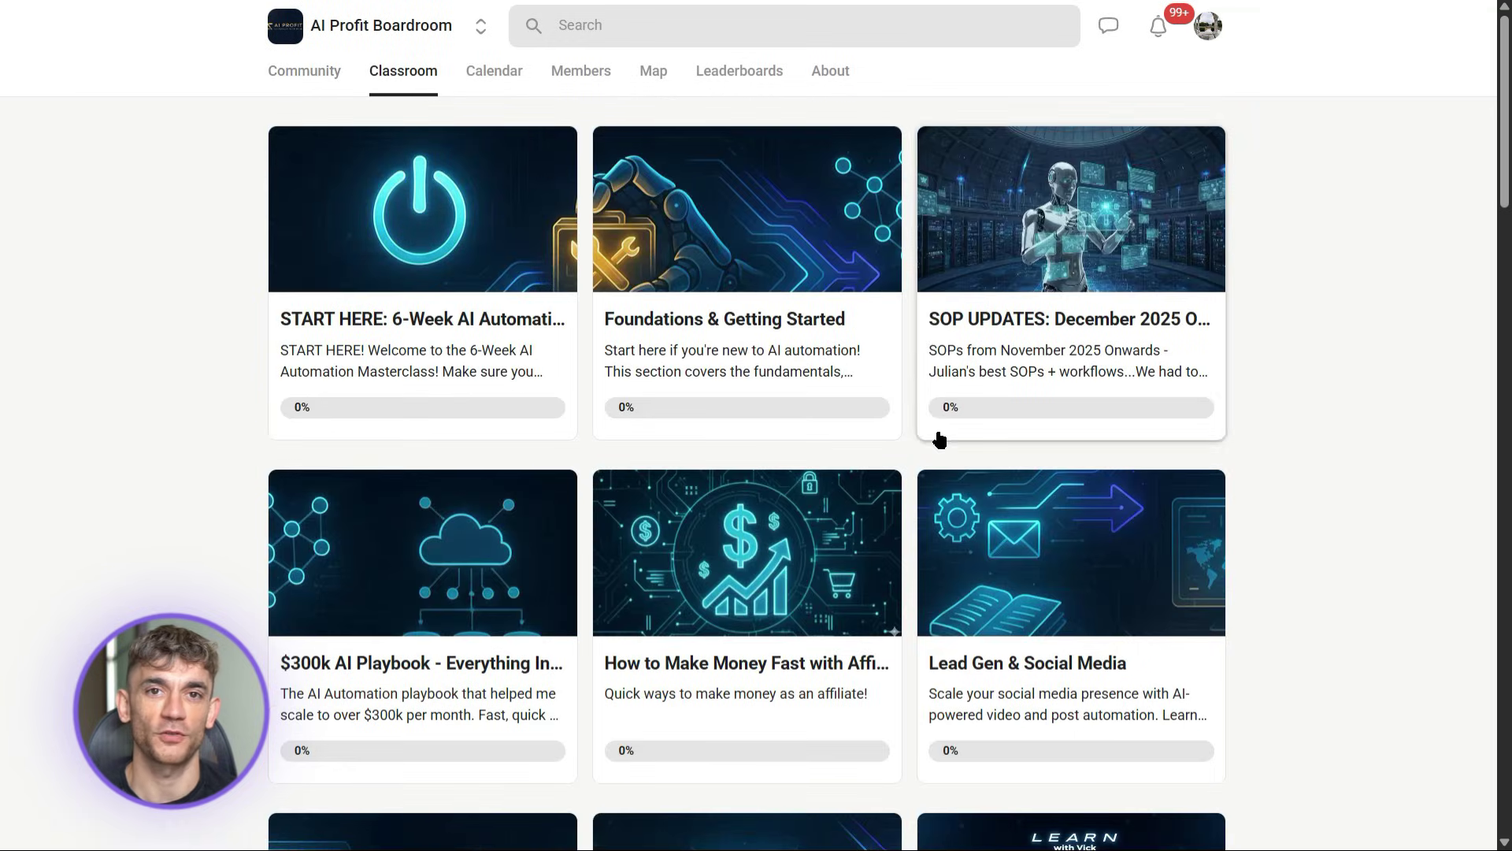
pyautogui.scroll(-12, 860, 438)
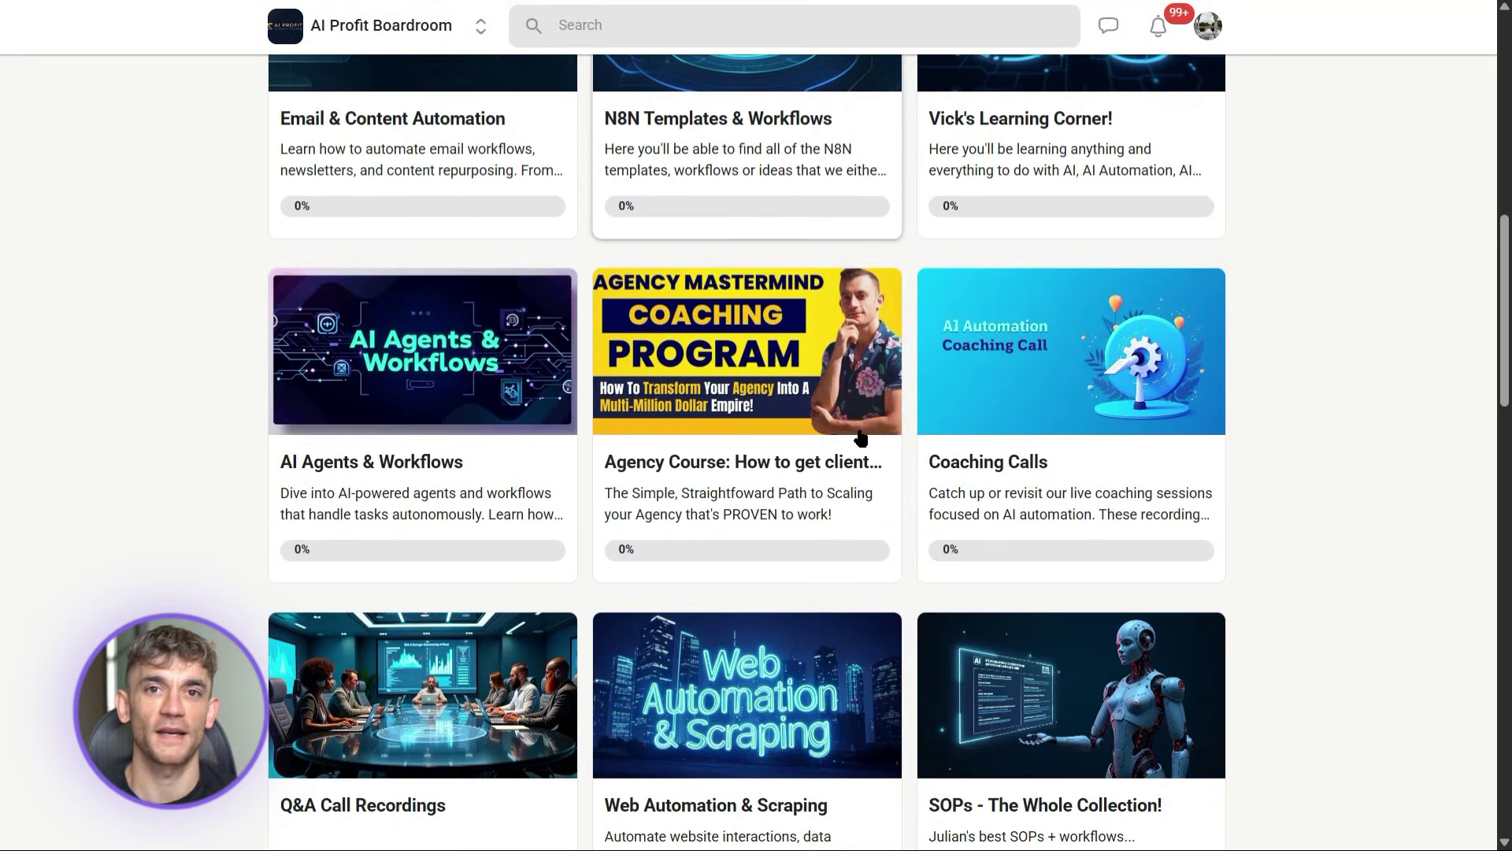
pyautogui.scroll(1, 570, 474)
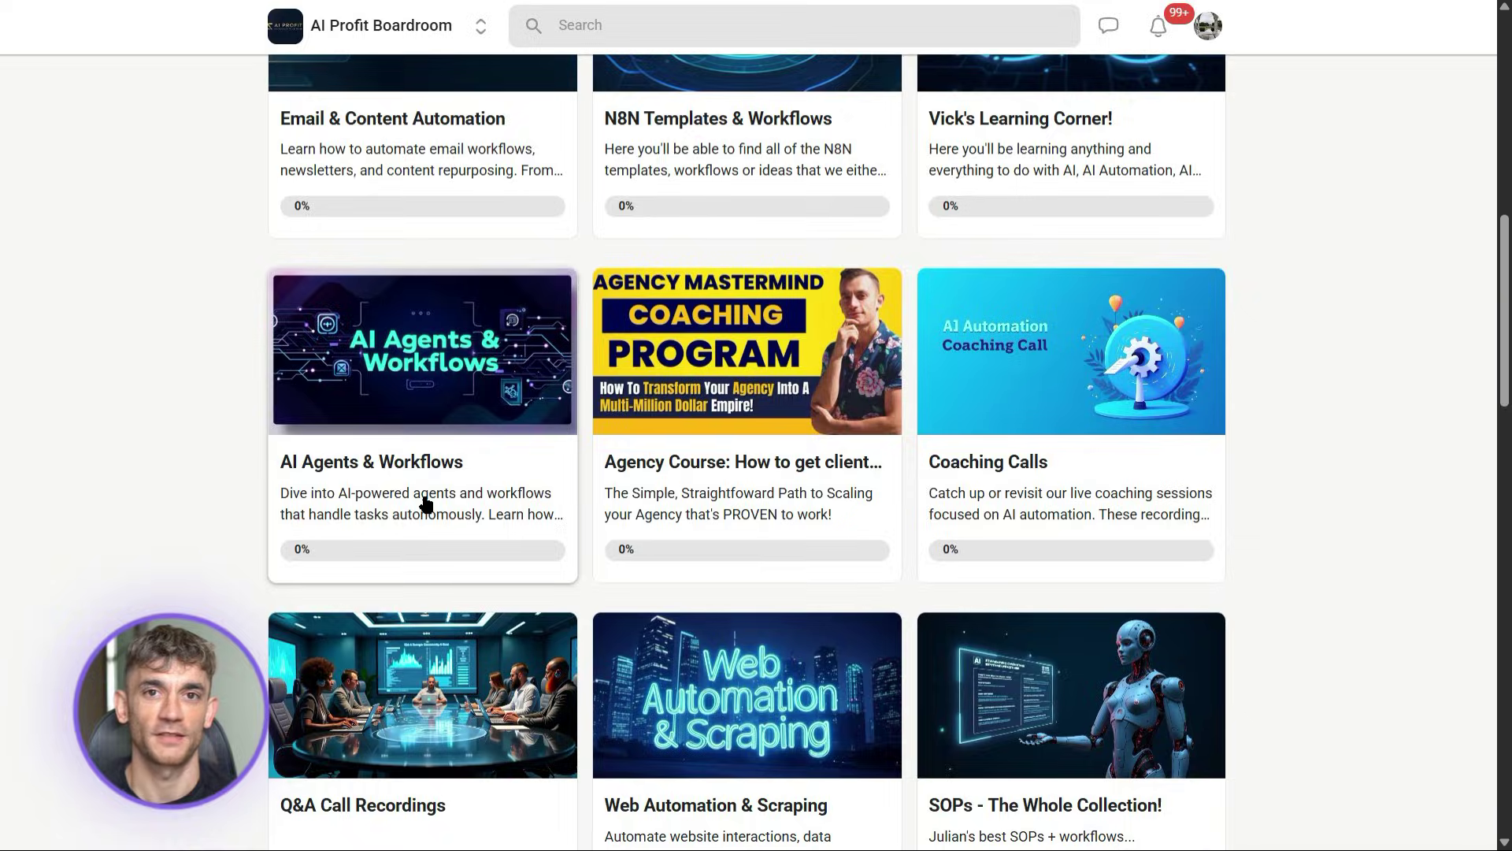
pyautogui.click(586, 478)
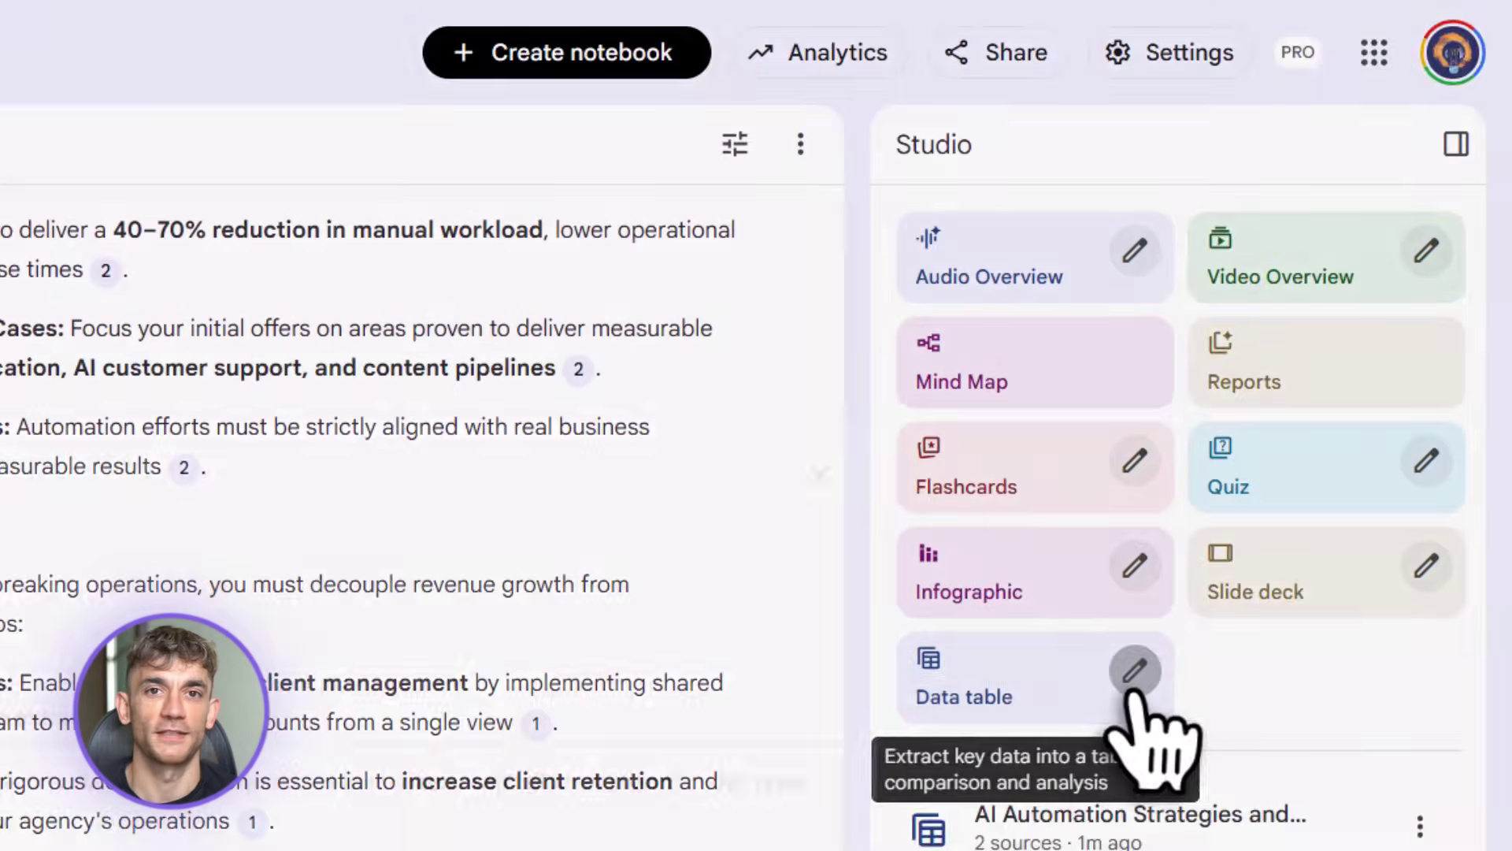
# - In NotebookLM, generate another data table in English from the AI Automation Strategies notebook, using the pasted description of what to extract
pyautogui.click(1336, 218)
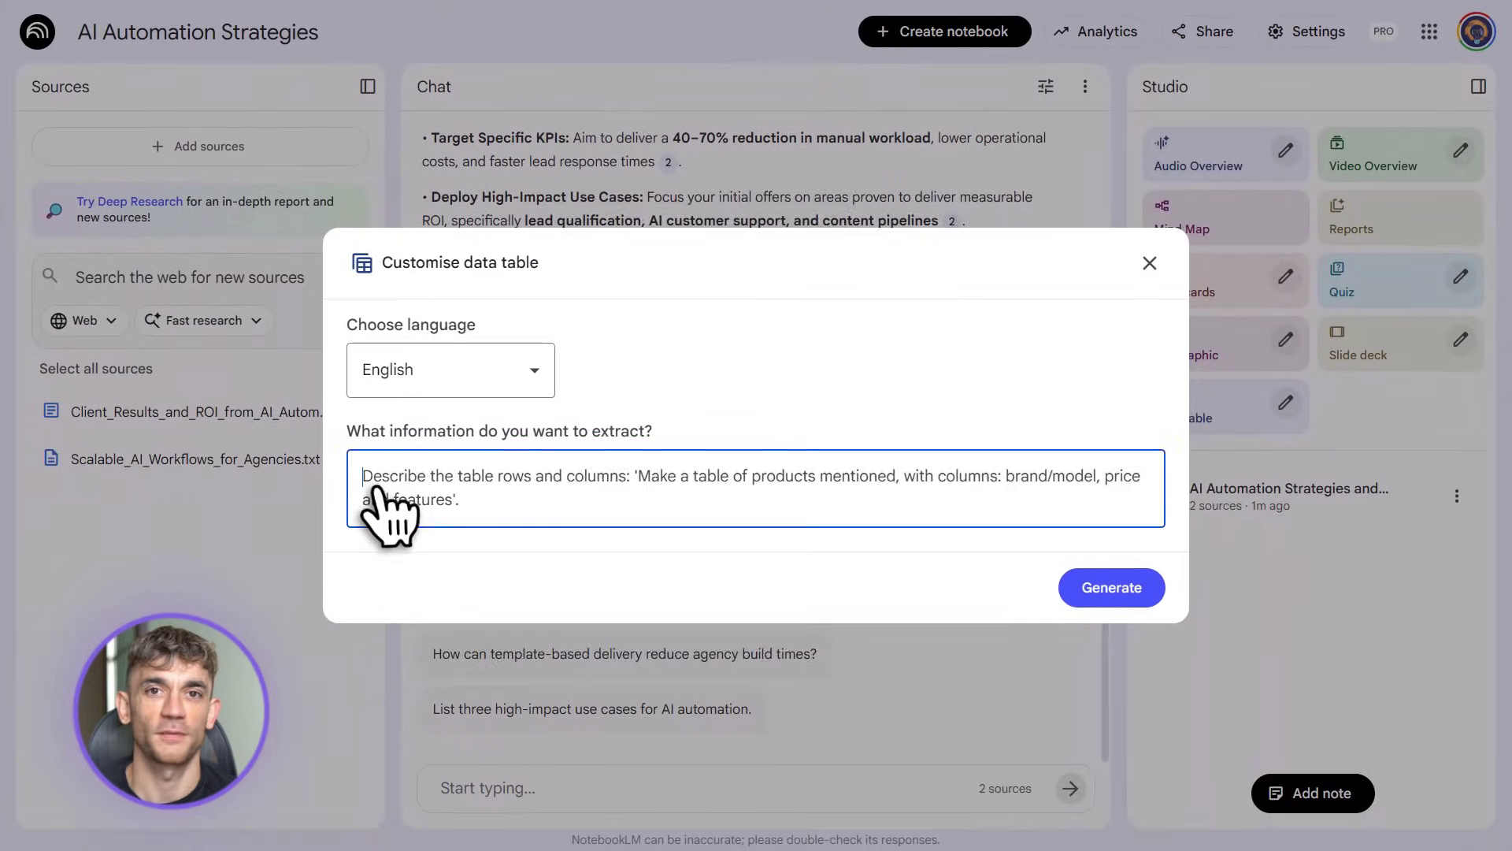
pyautogui.hotkey('ctrl', 'v')
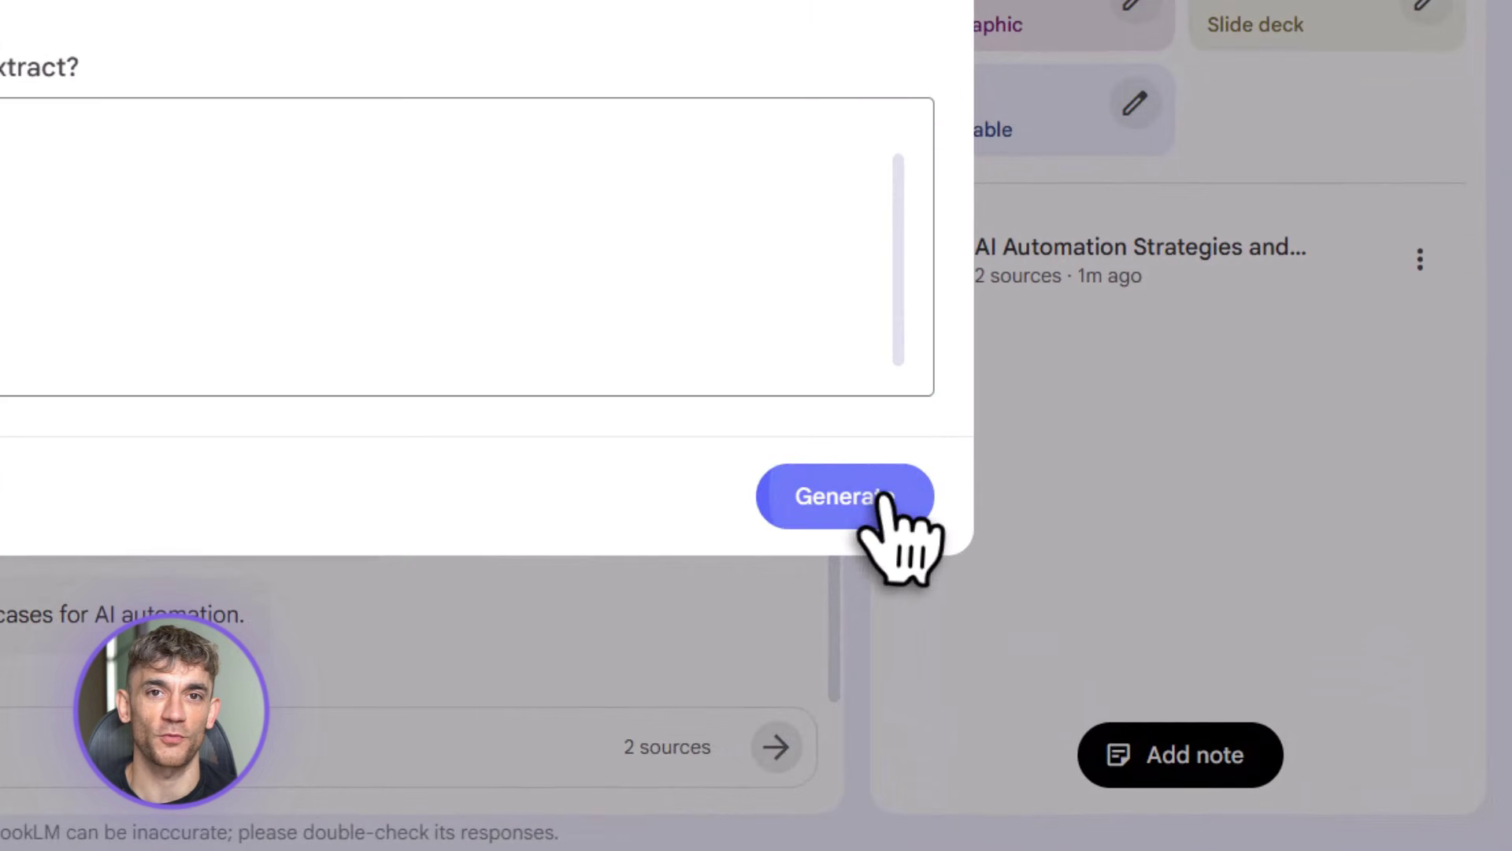
pyautogui.click(1135, 640)
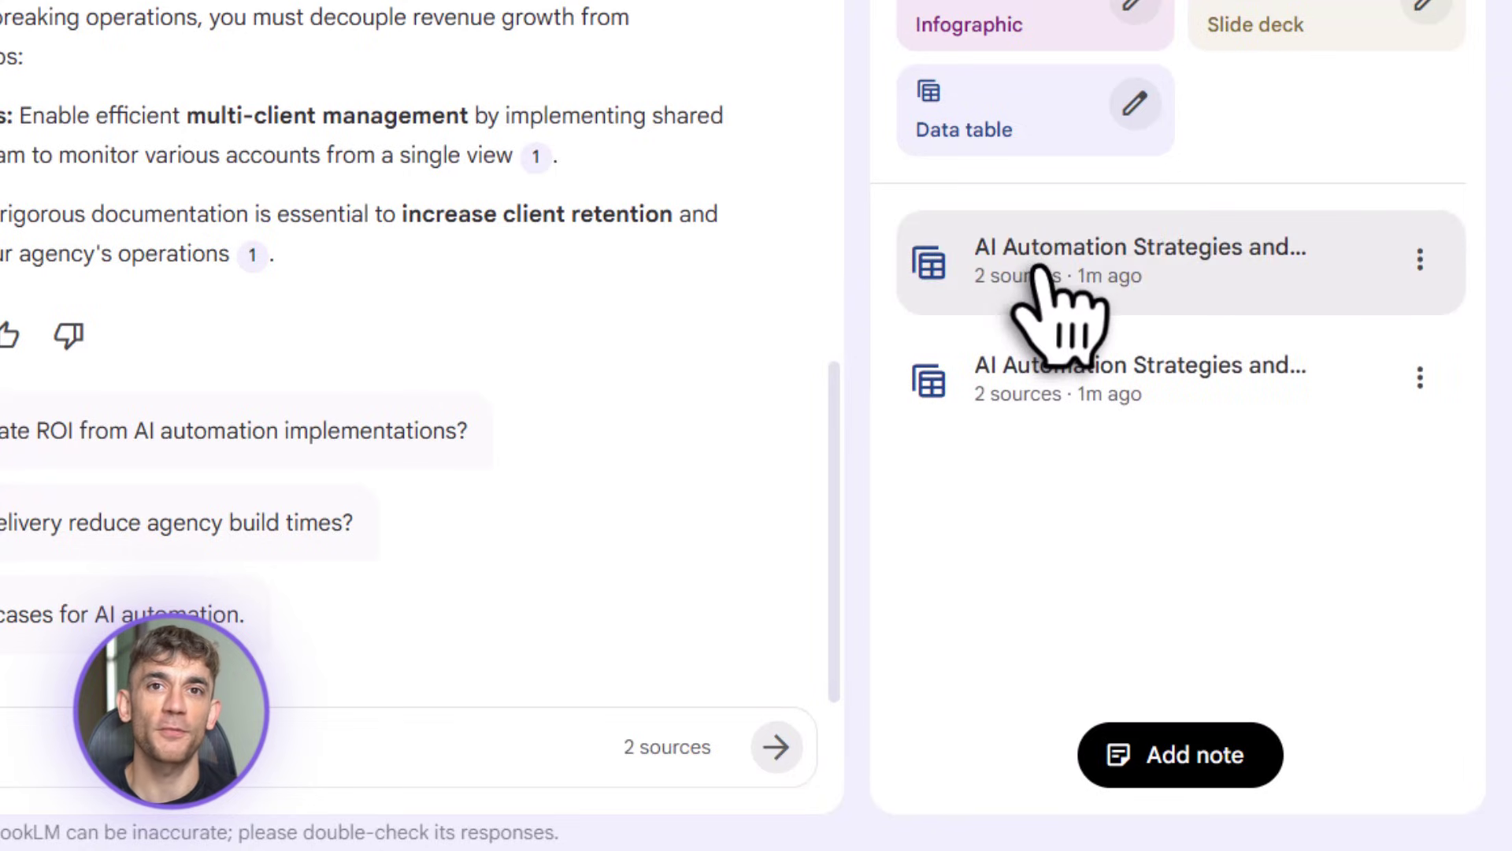
# - Open the newest data table in the expanded view, examine its rows and column headings from strategy name to expected business impact, and close it
pyautogui.click(1038, 272)
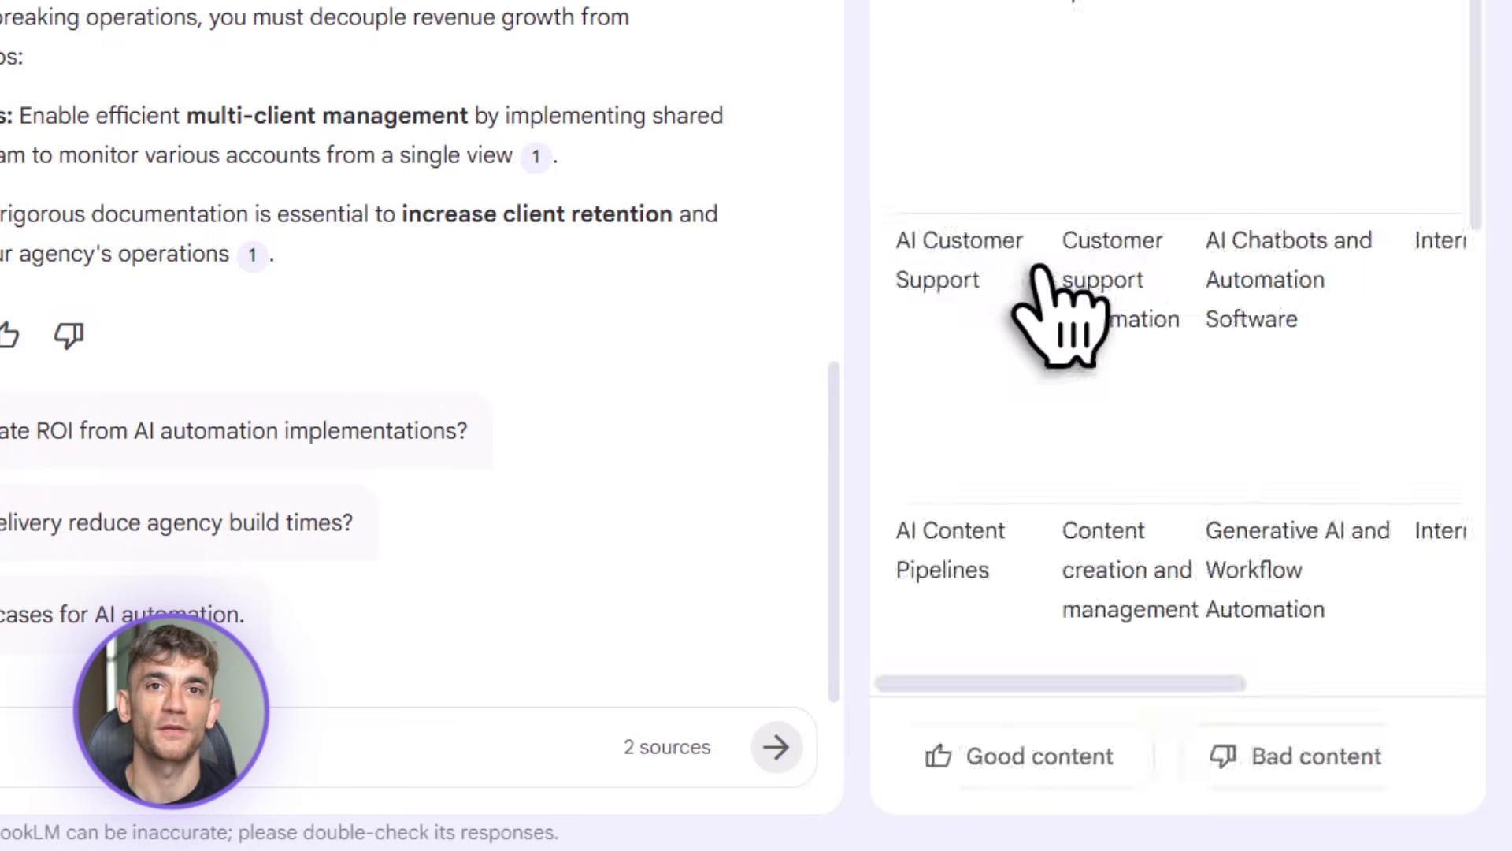
pyautogui.click(1427, 238)
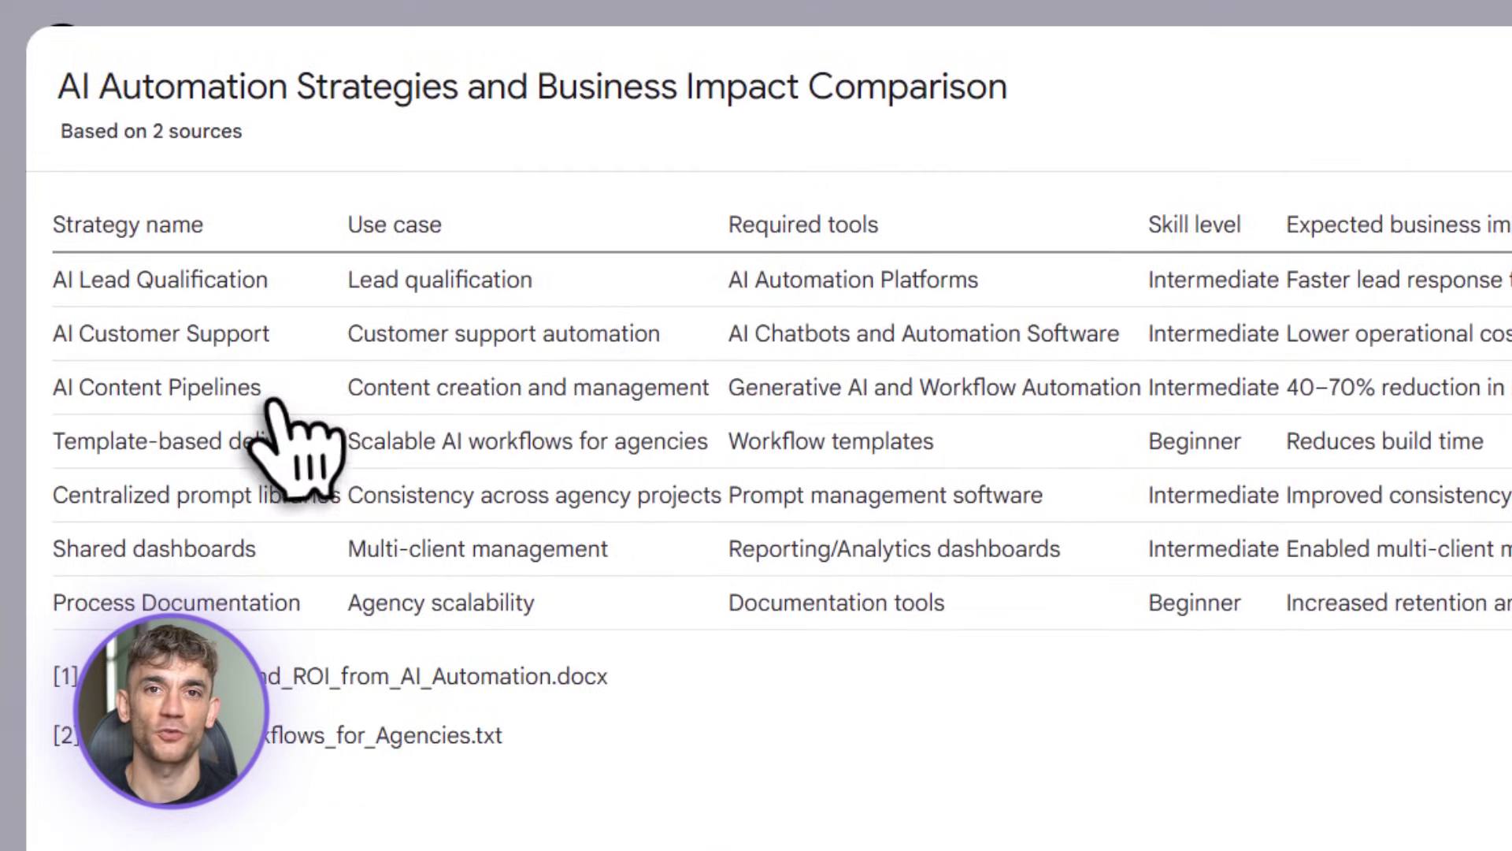
pyautogui.scroll(-1, 272, 404)
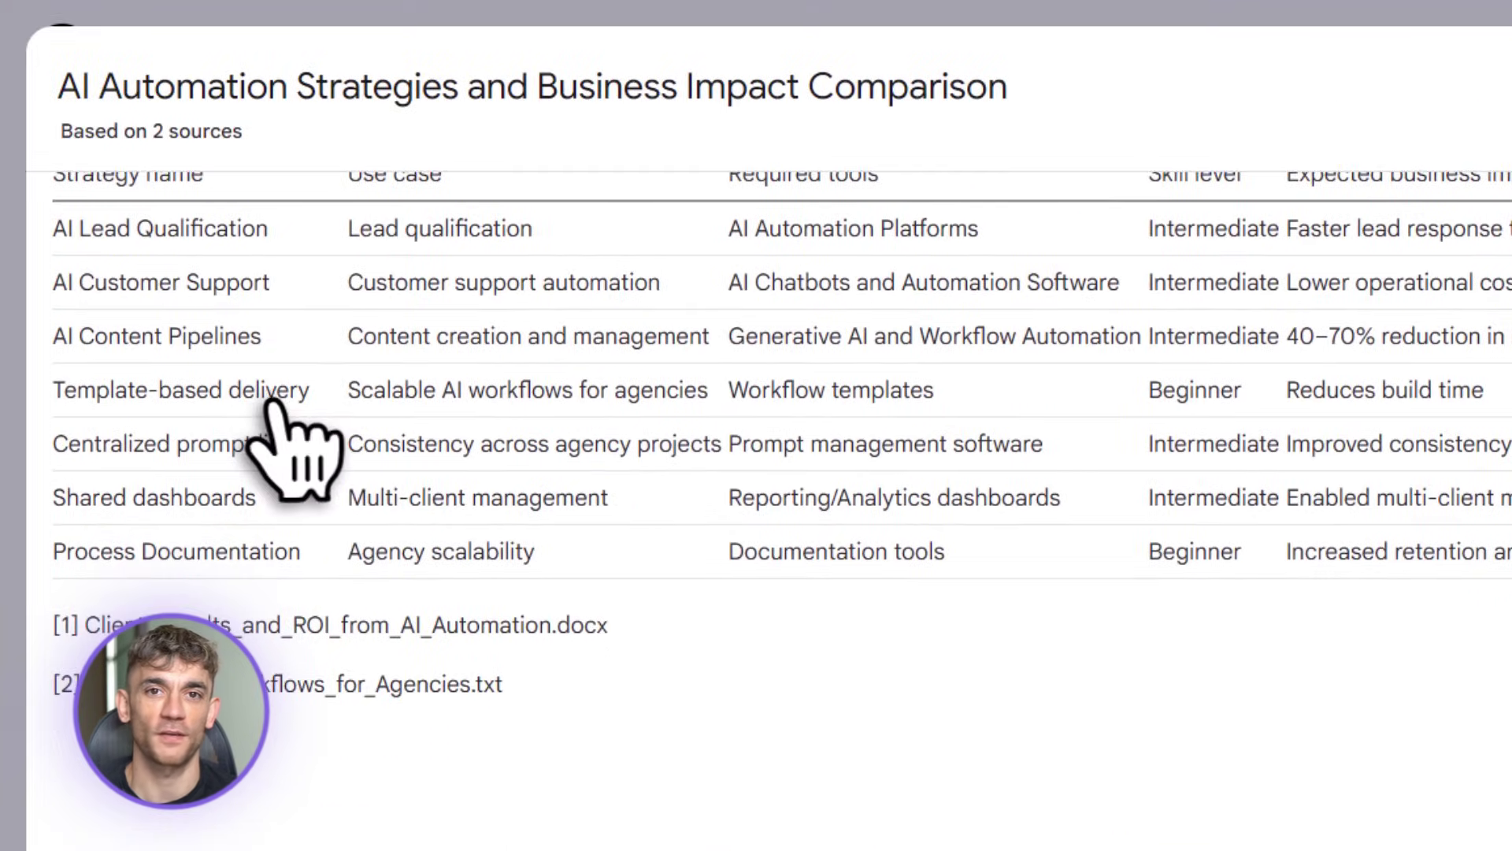
pyautogui.scroll(1, 272, 404)
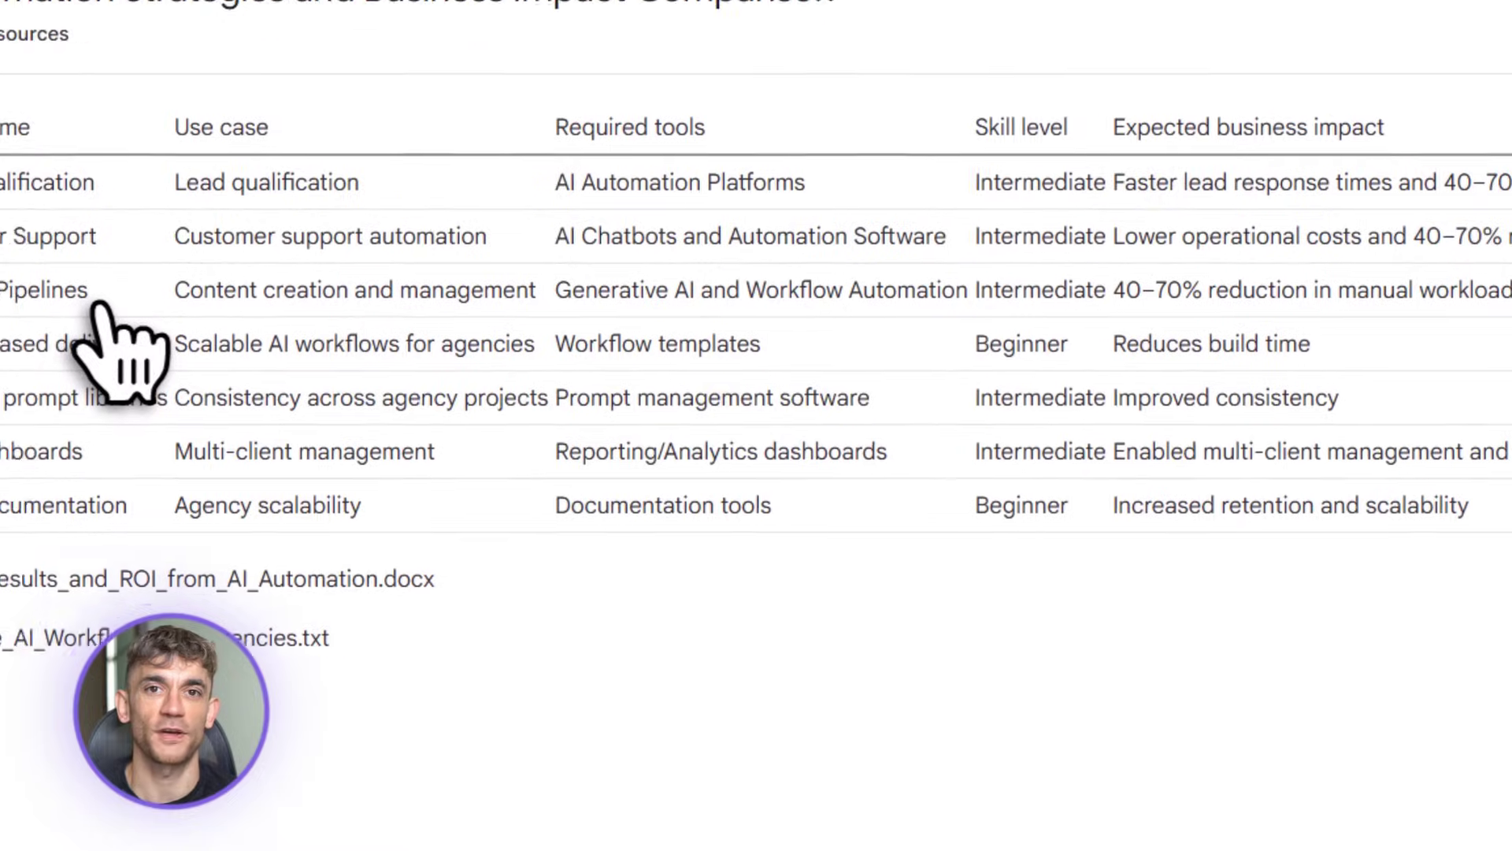
pyautogui.tripleClick(60, 253)
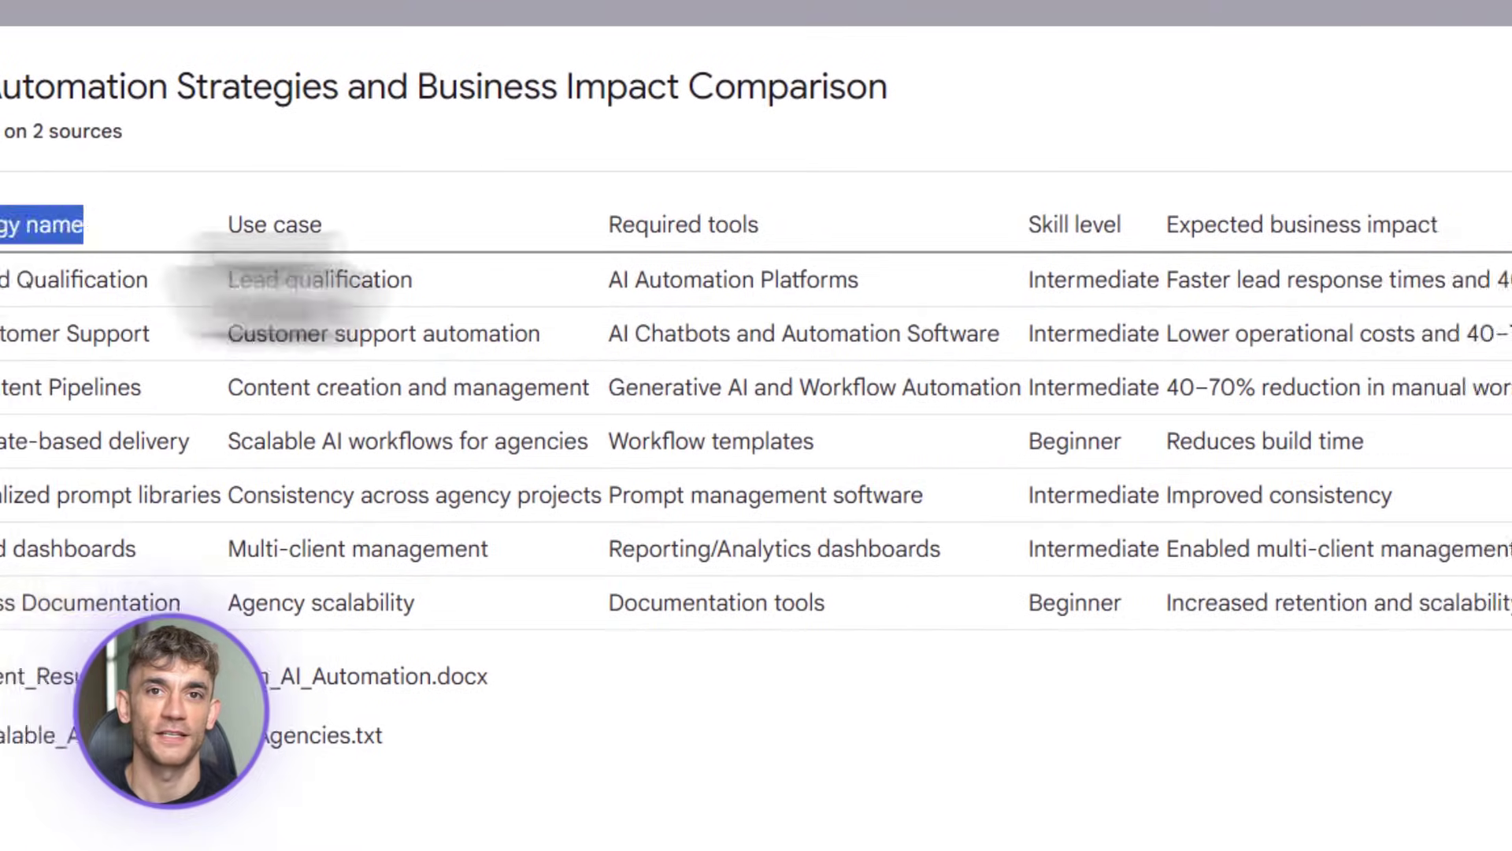
pyautogui.moveTo(44, 225); pyautogui.dragTo(820, 223)
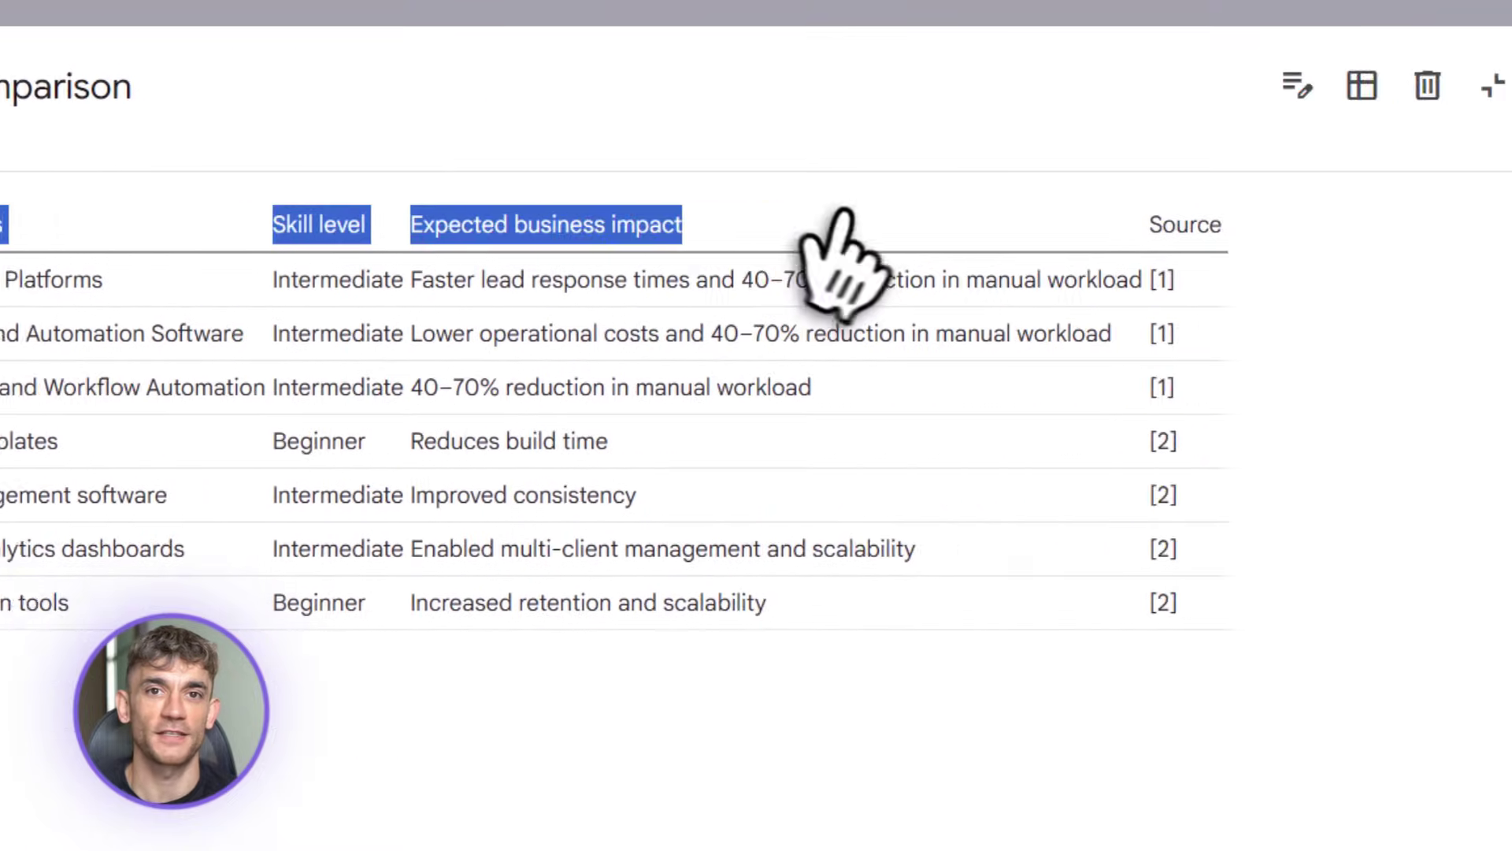
pyautogui.click(720, 212)
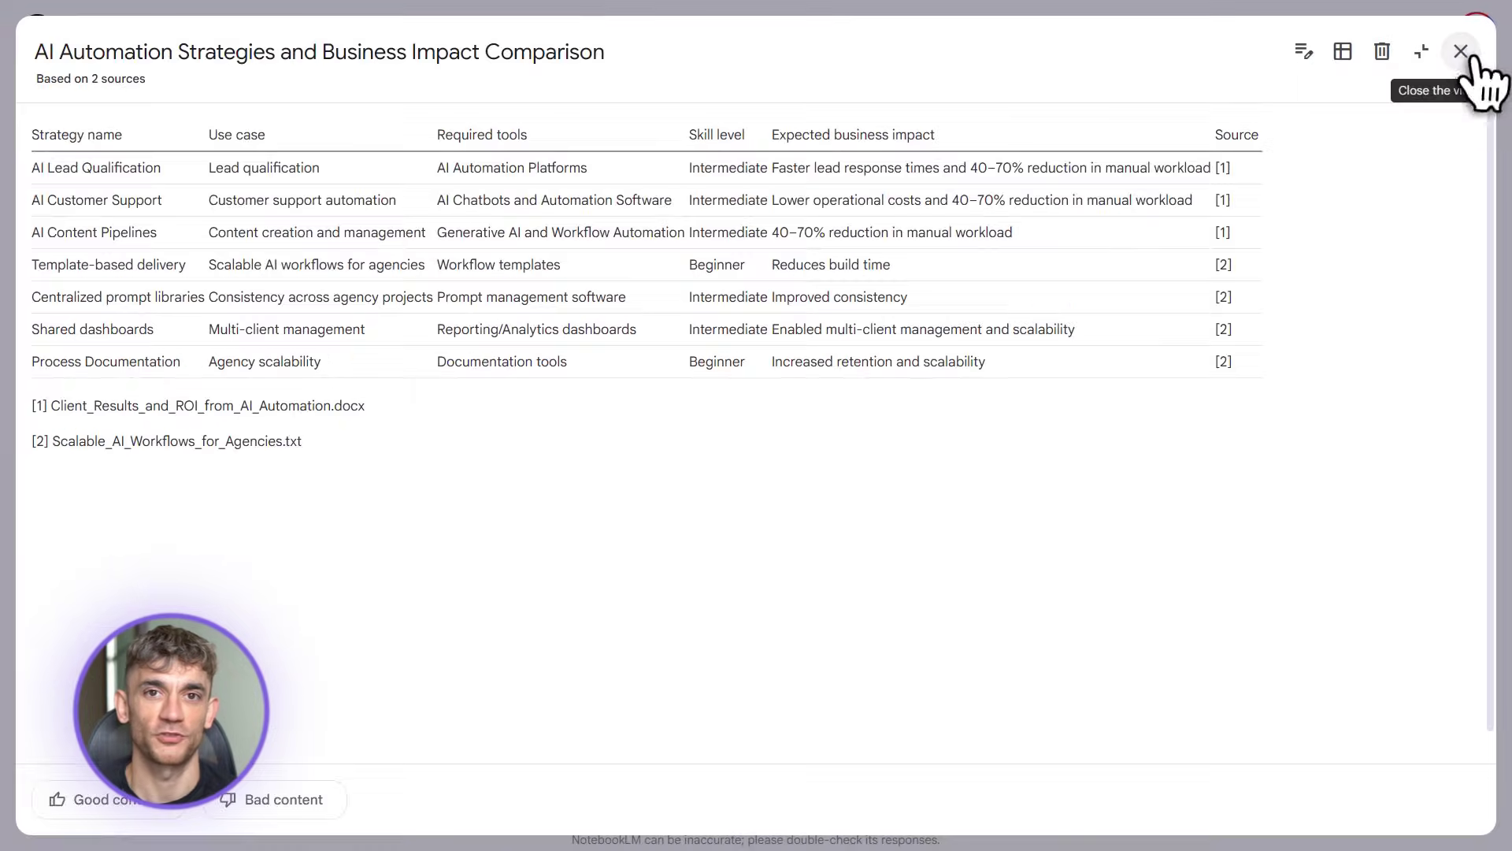
pyautogui.click(1446, 67)
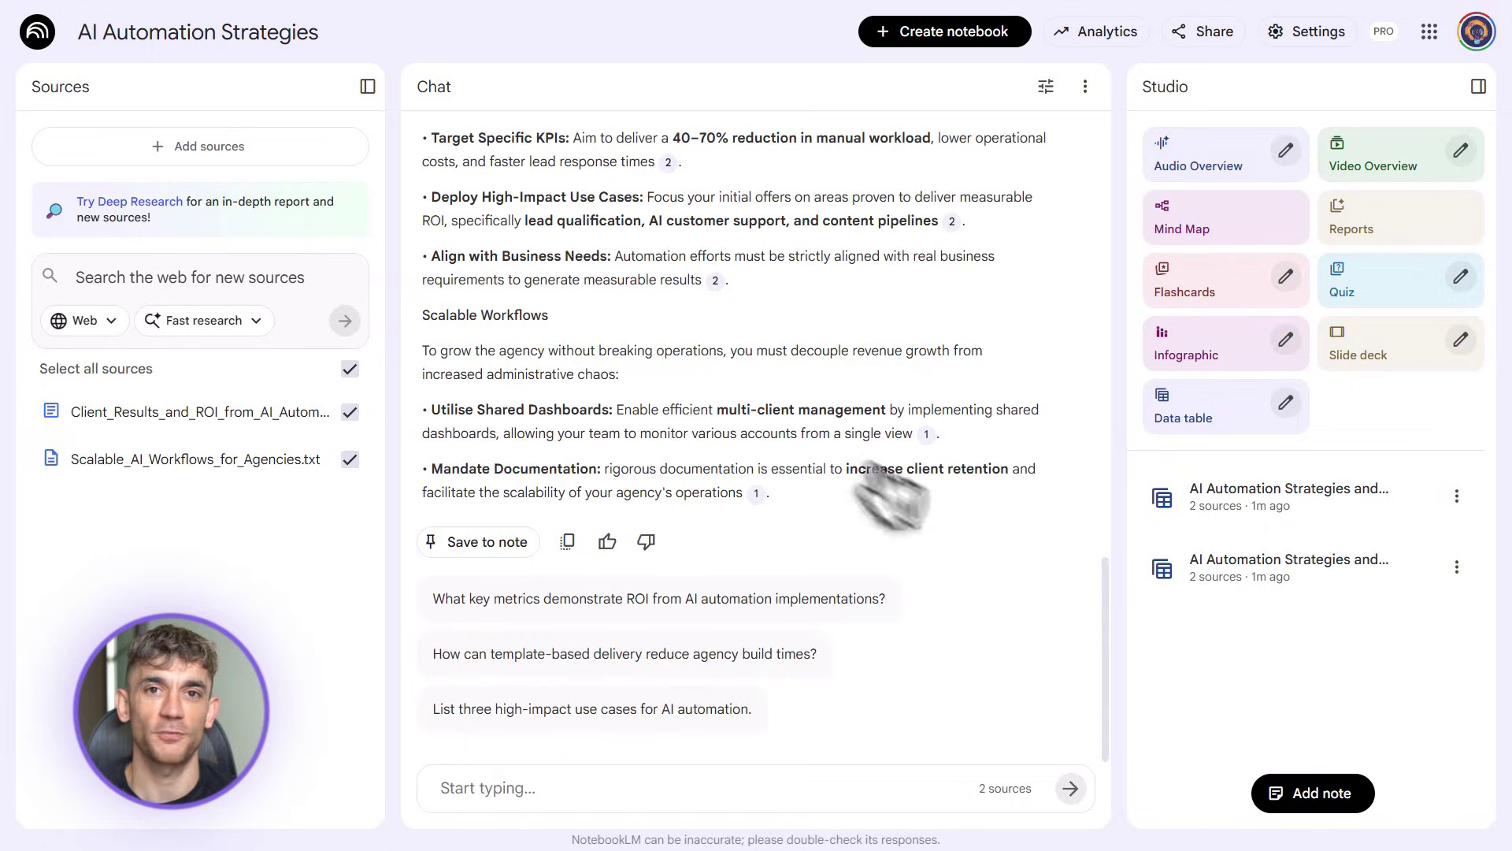
# - Add The Most INSANE AI News.docx as a source and deselect the client results and scalable workflows sources
pyautogui.click(222, 154)
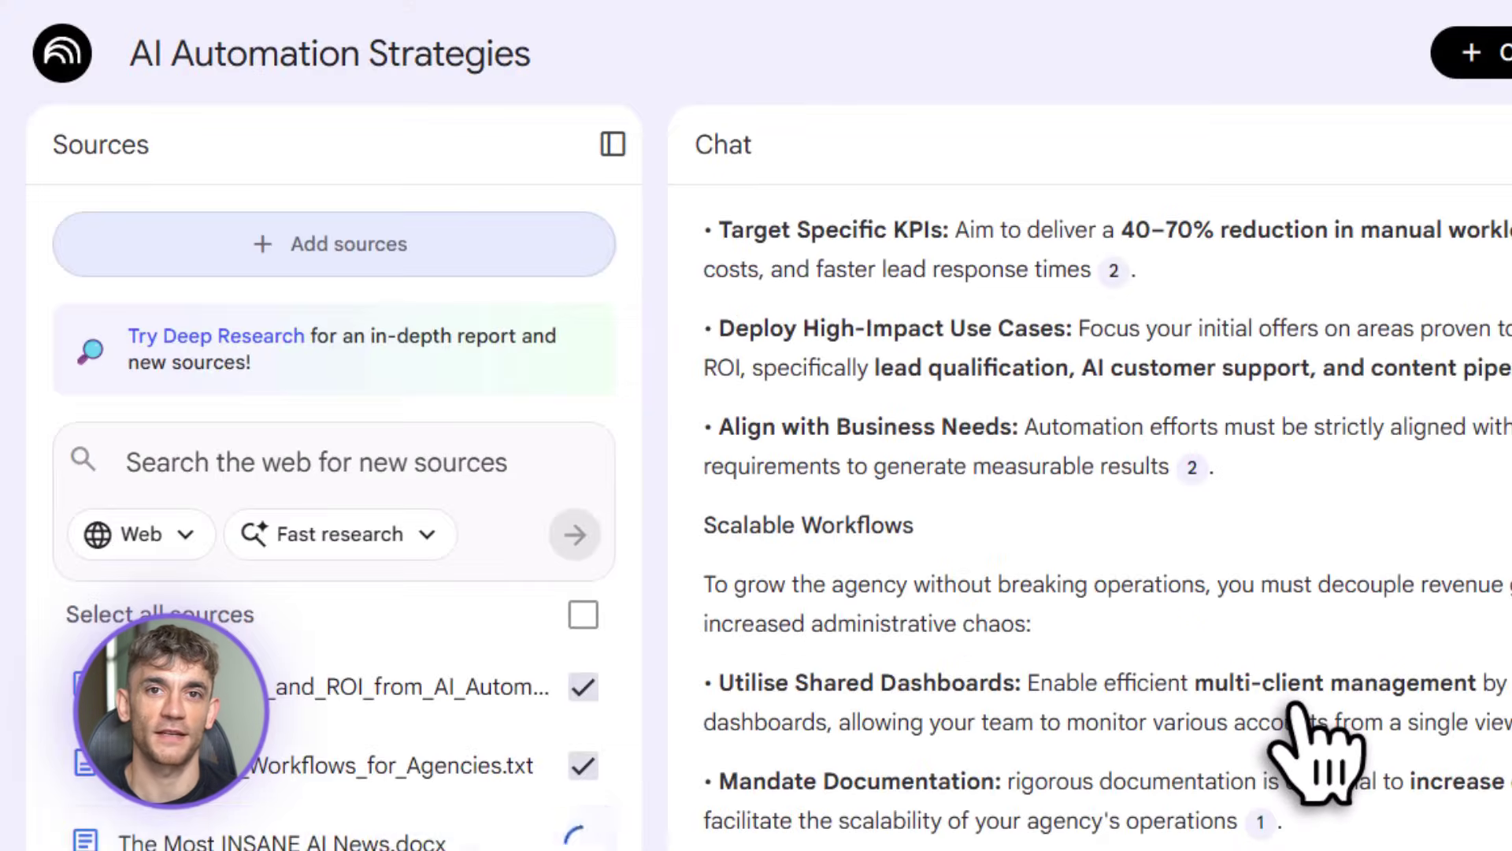
pyautogui.click(583, 687)
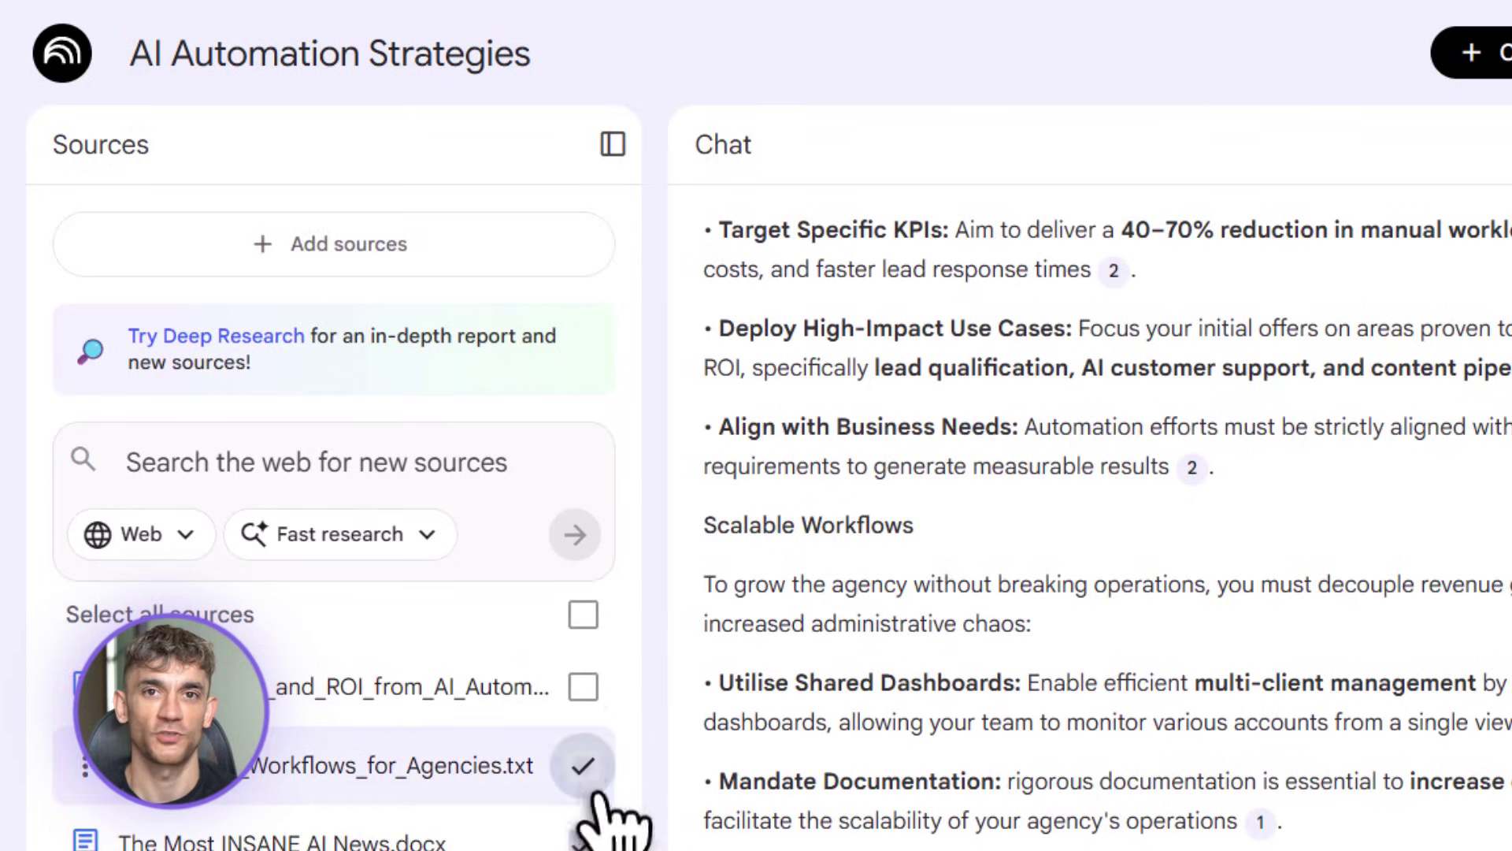
pyautogui.click(583, 766)
# - Ask the chat for a structured project plan table from the transcript with action item, description, owner, deadline and priority, for sharing with a client team
pyautogui.click(772, 748)
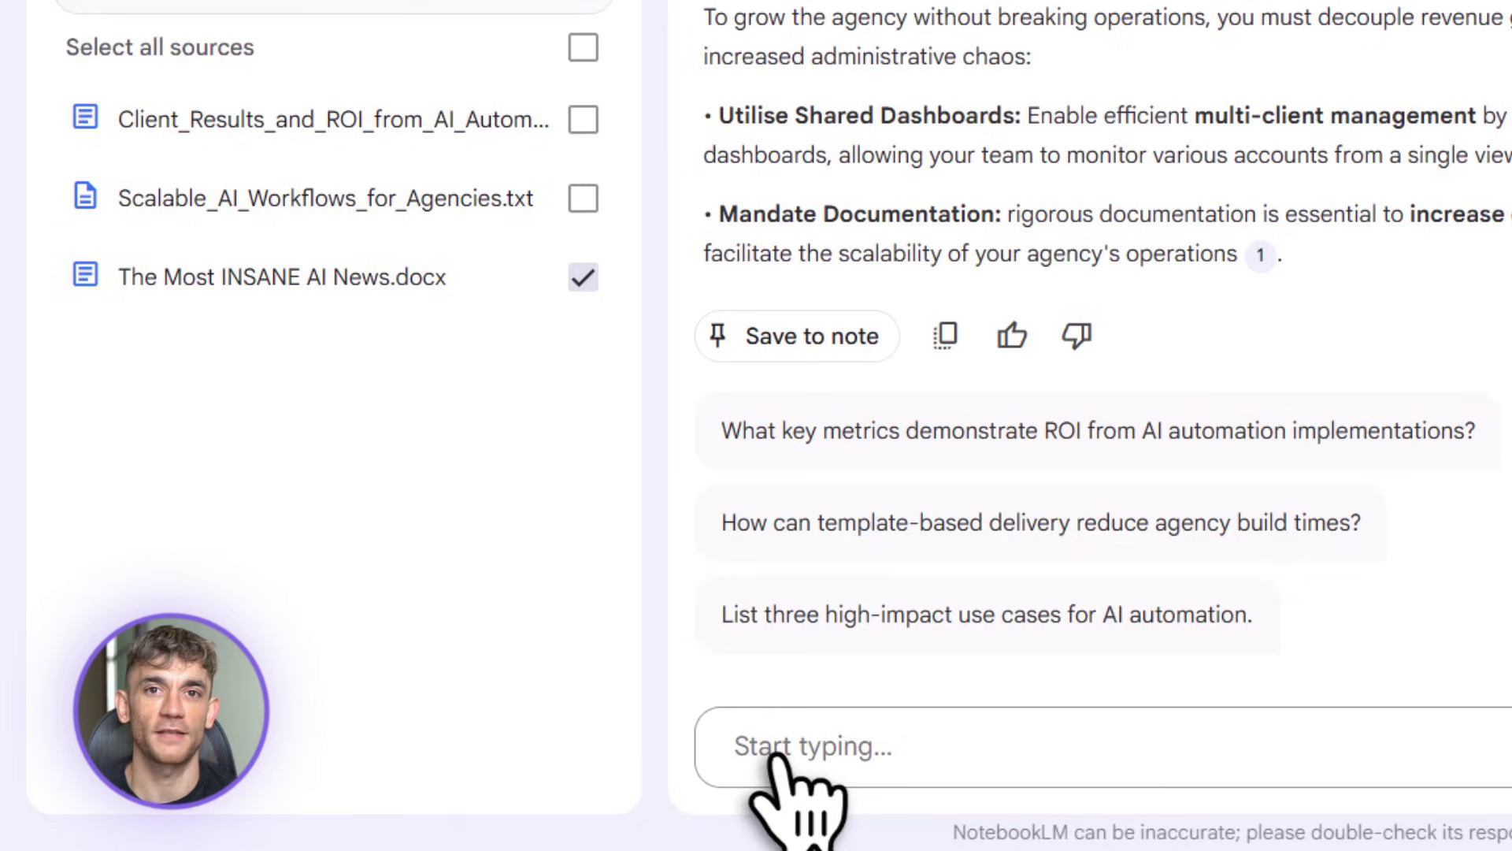
pyautogui.write('From this transcript, create a structured project plan table with: - Action item - Description - Owner - Deadline - Priority  Assume this will be shared with a client team.')
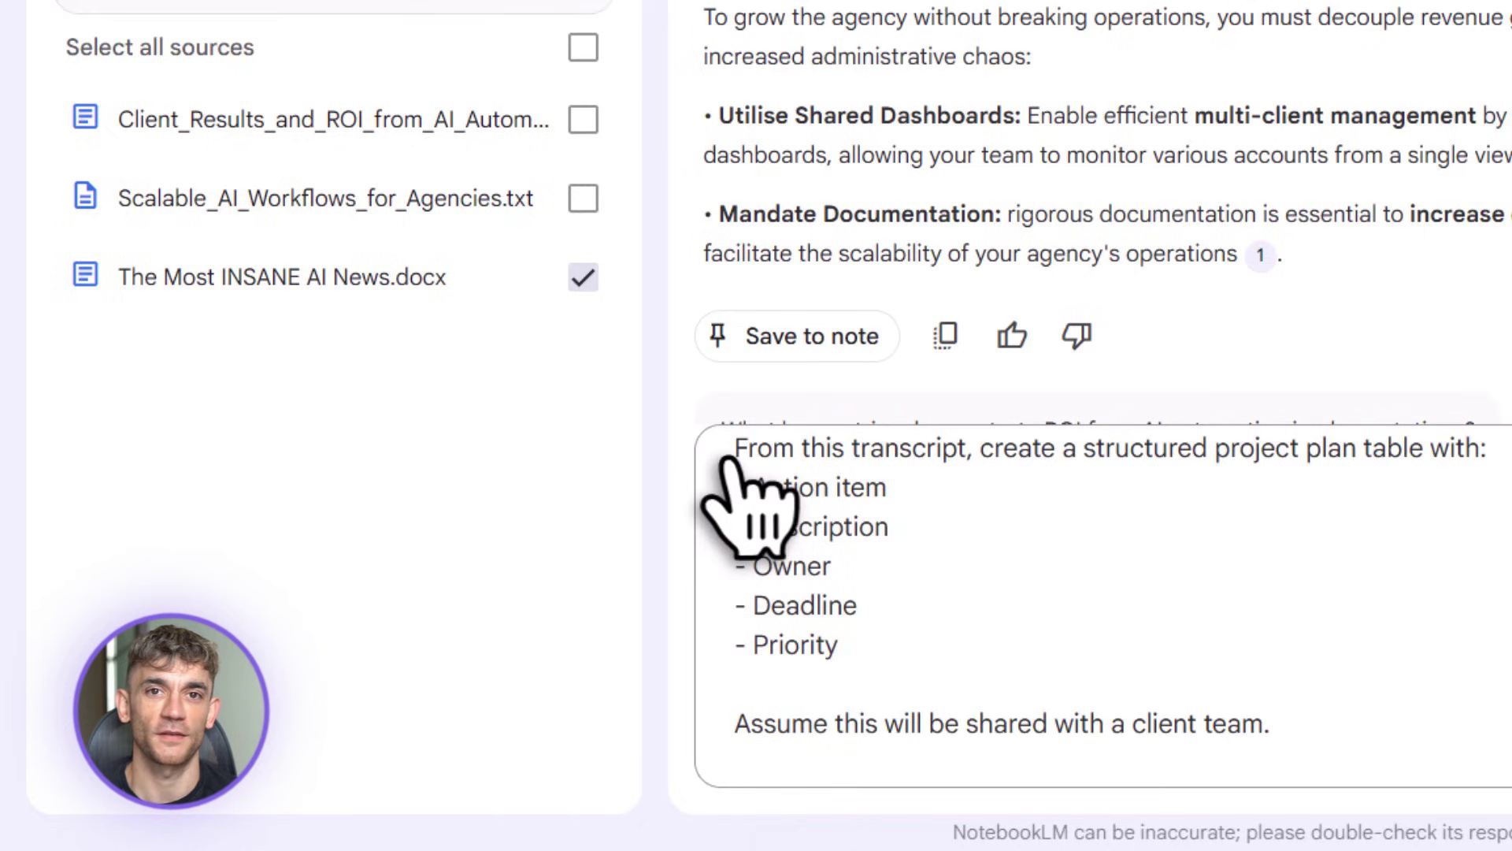
pyautogui.moveTo(731, 464); pyautogui.dragTo(1493, 463)
pyautogui.click(1493, 463)
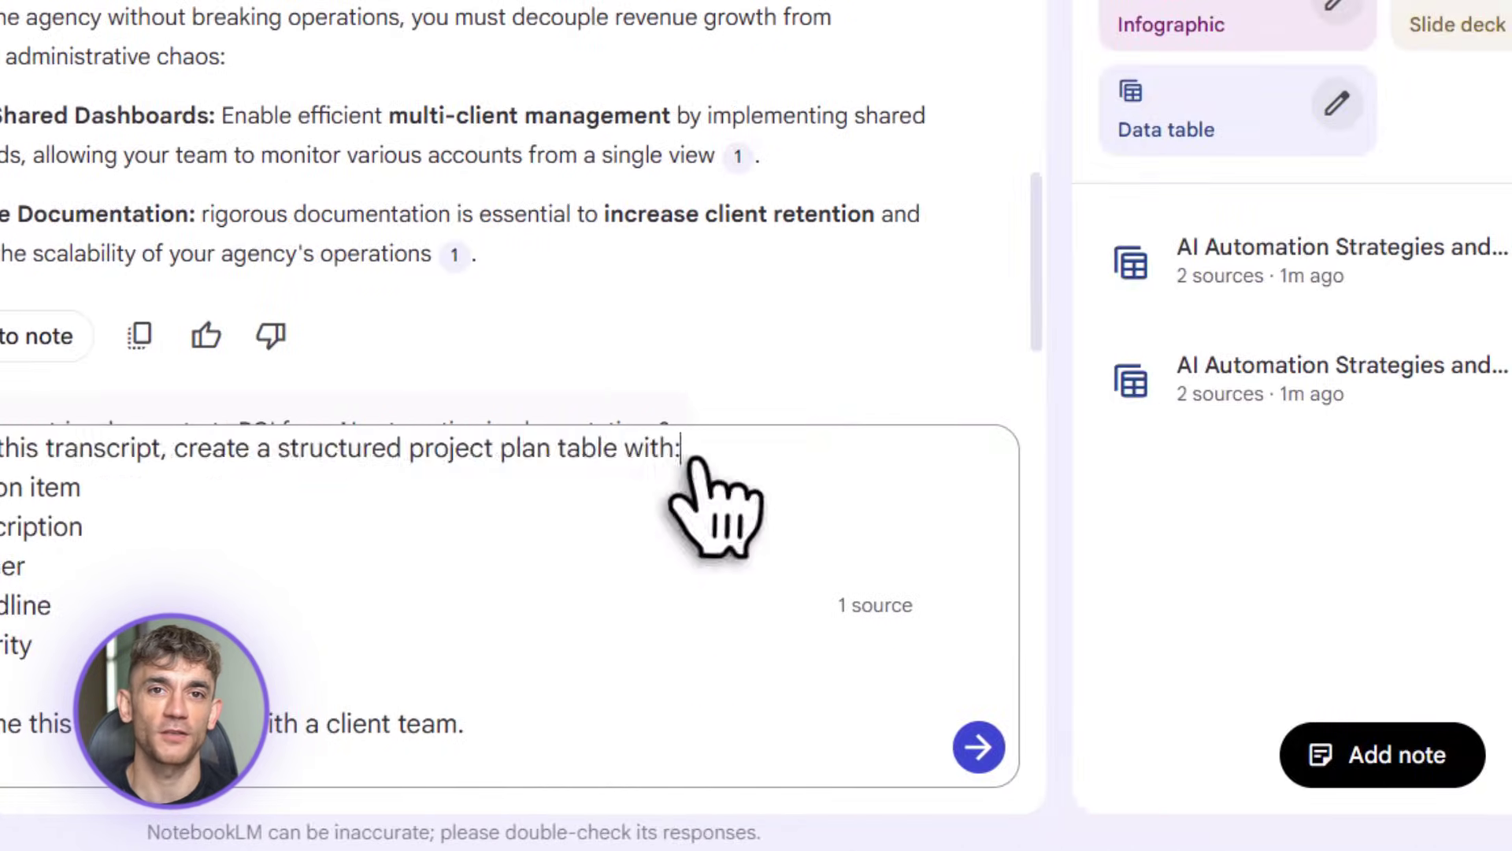
pyautogui.moveTo(328, 487); pyautogui.dragTo(519, 698)
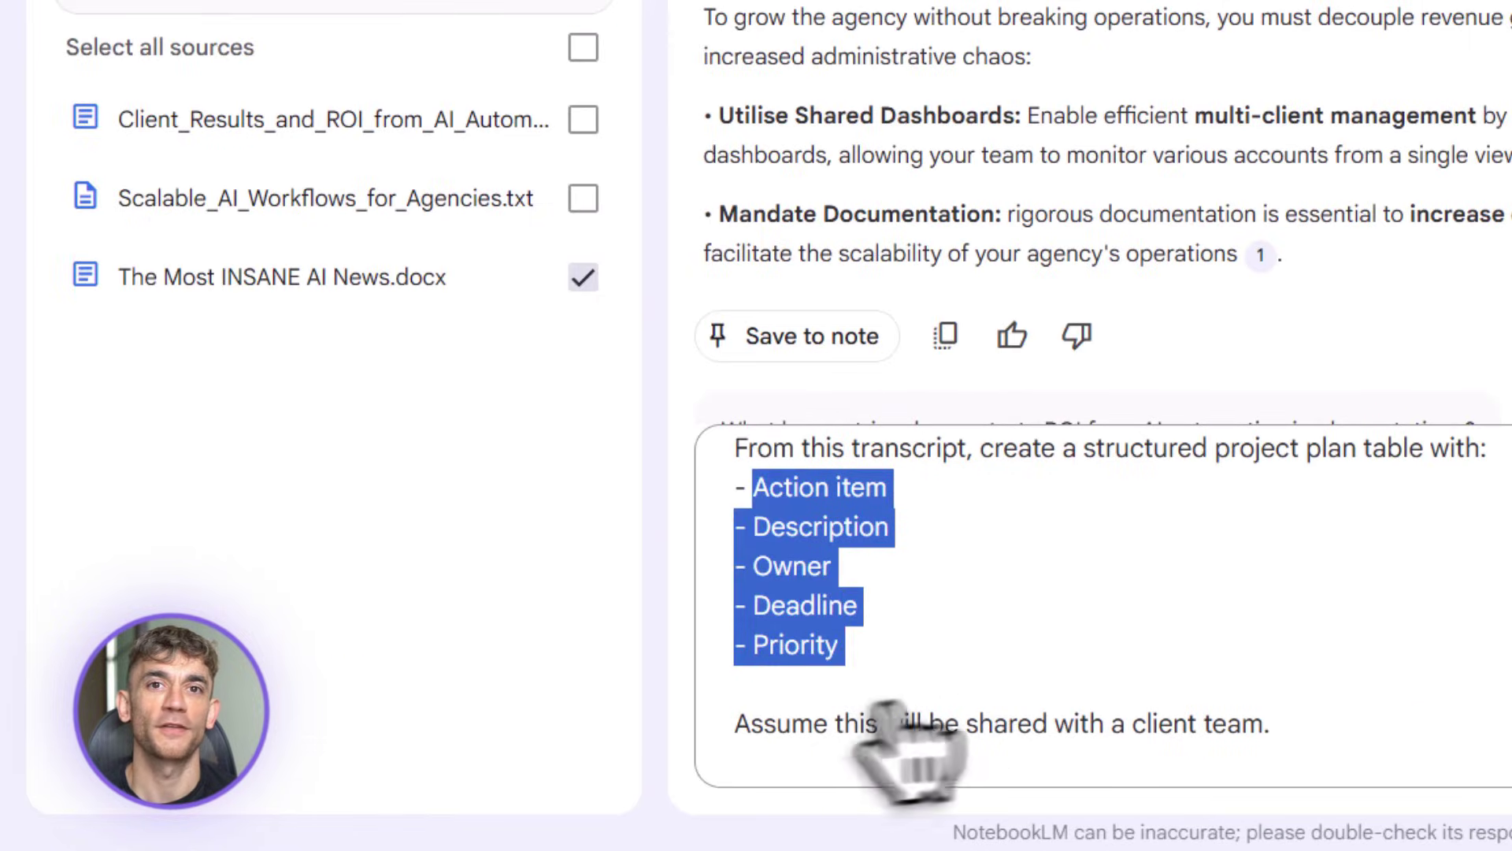
pyautogui.click(770, 766)
pyautogui.tripleClick(1344, 783)
pyautogui.click(1351, 776)
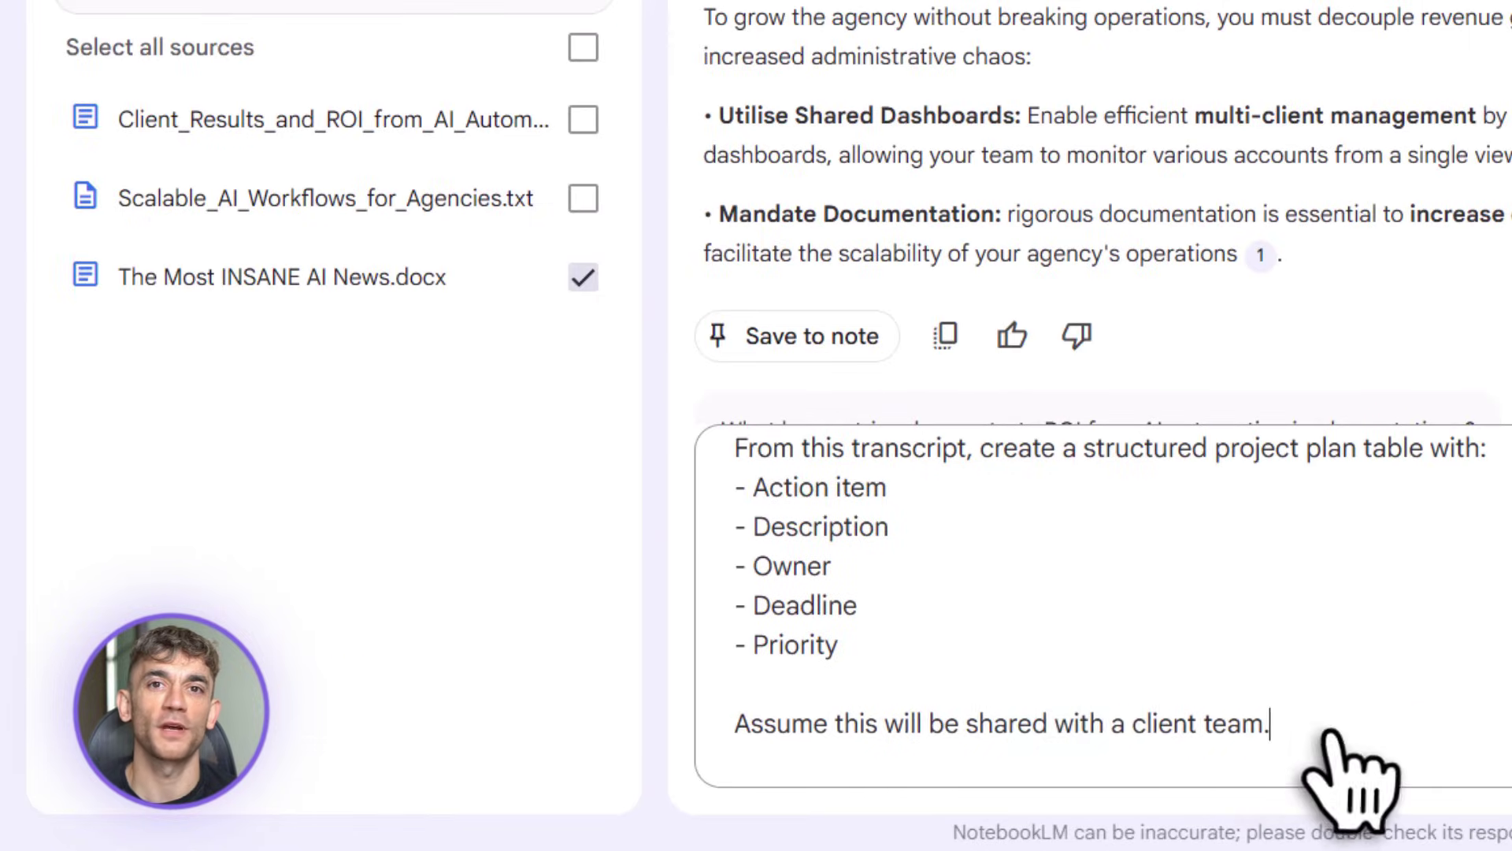
# - Read through the chat's project plan answer, from its introduction and table to the strategic context for the client
pyautogui.scroll(-1, 334, 261)
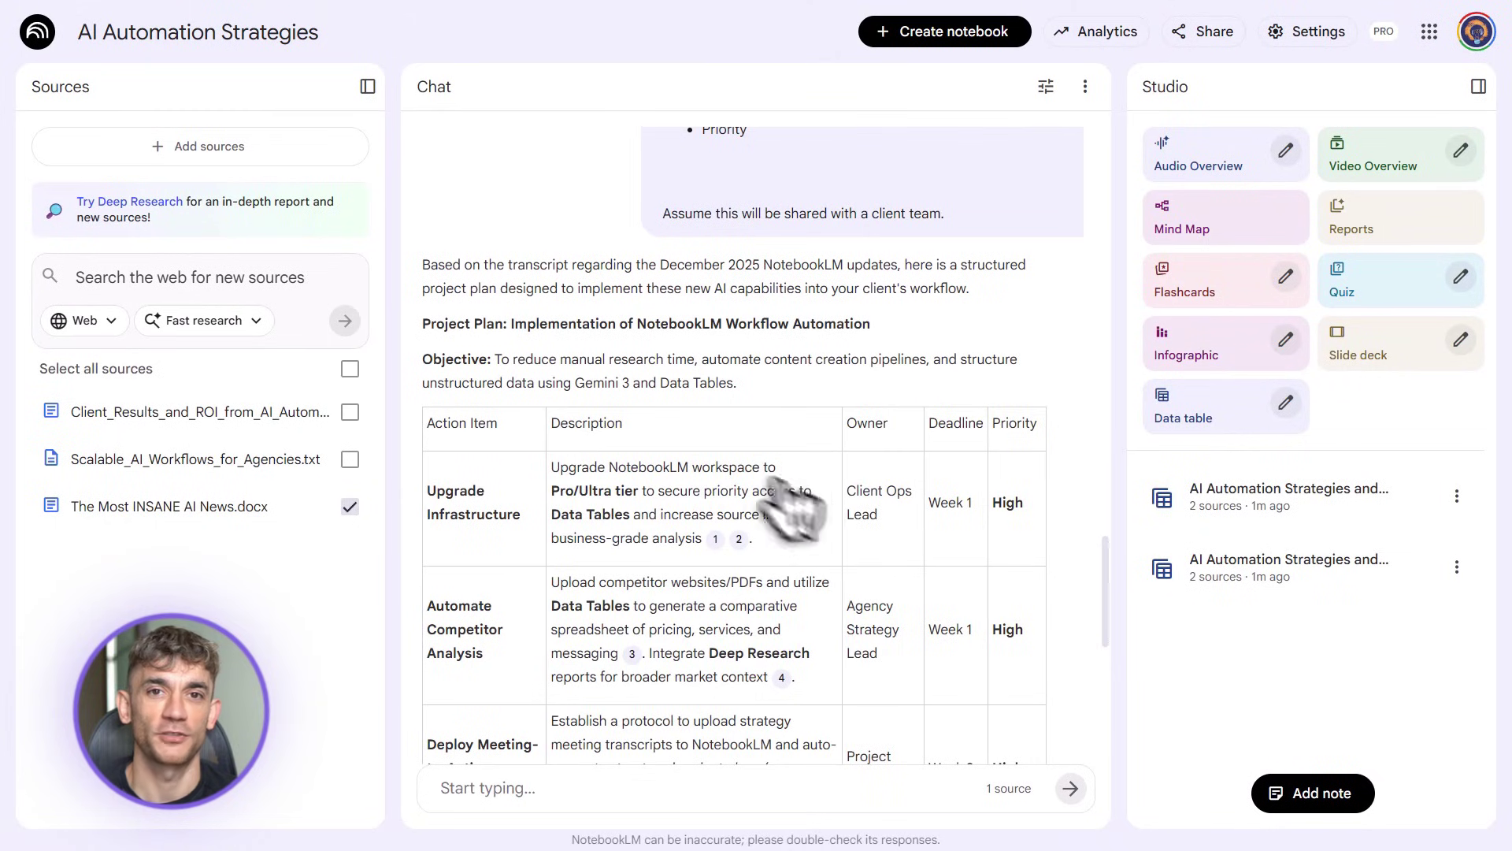
pyautogui.scroll(1, 516, 386)
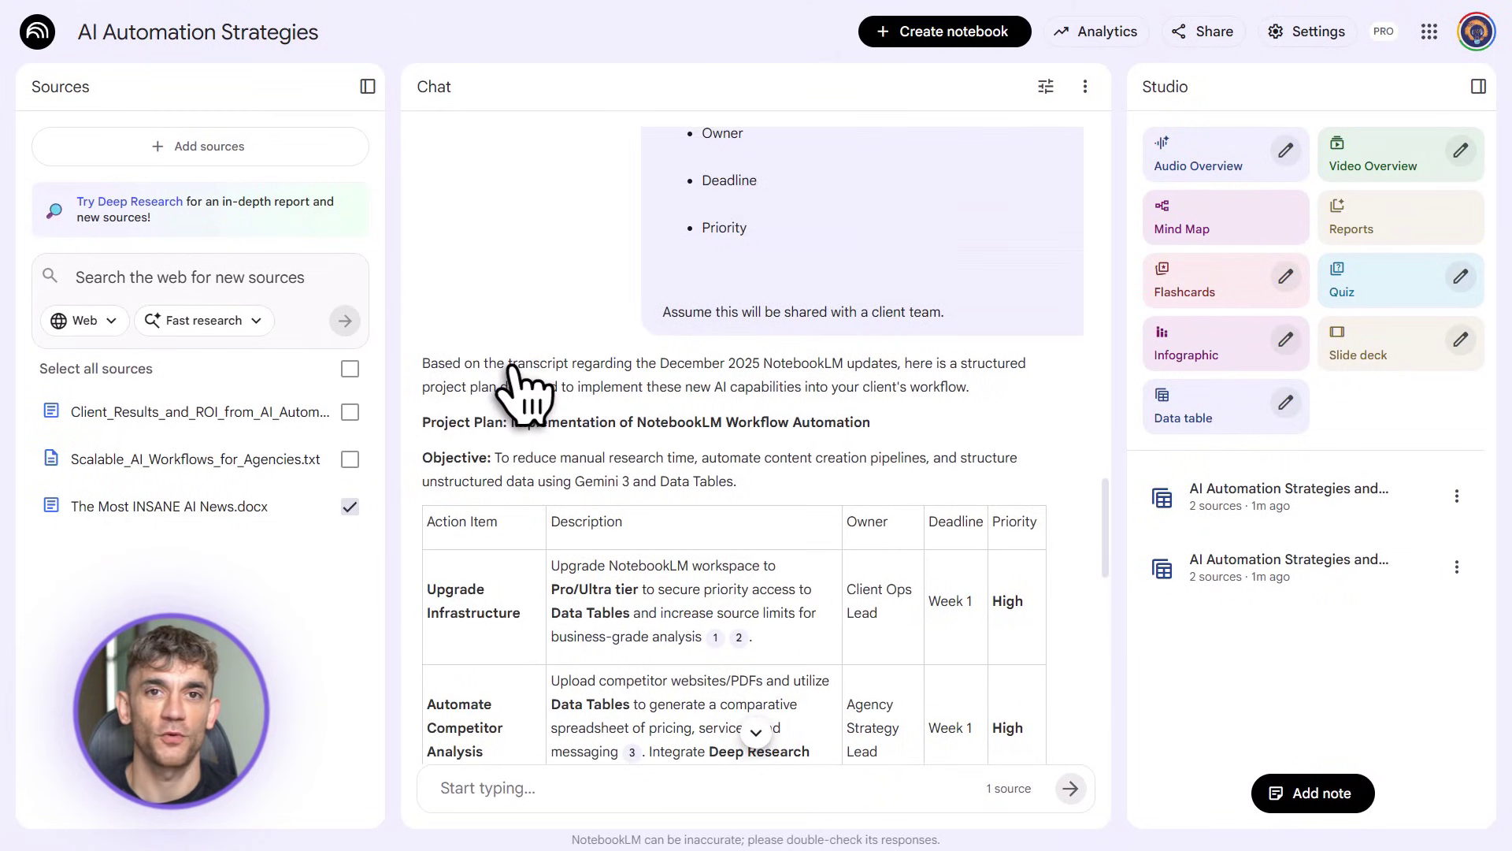
pyautogui.moveTo(679, 394); pyautogui.dragTo(1047, 386)
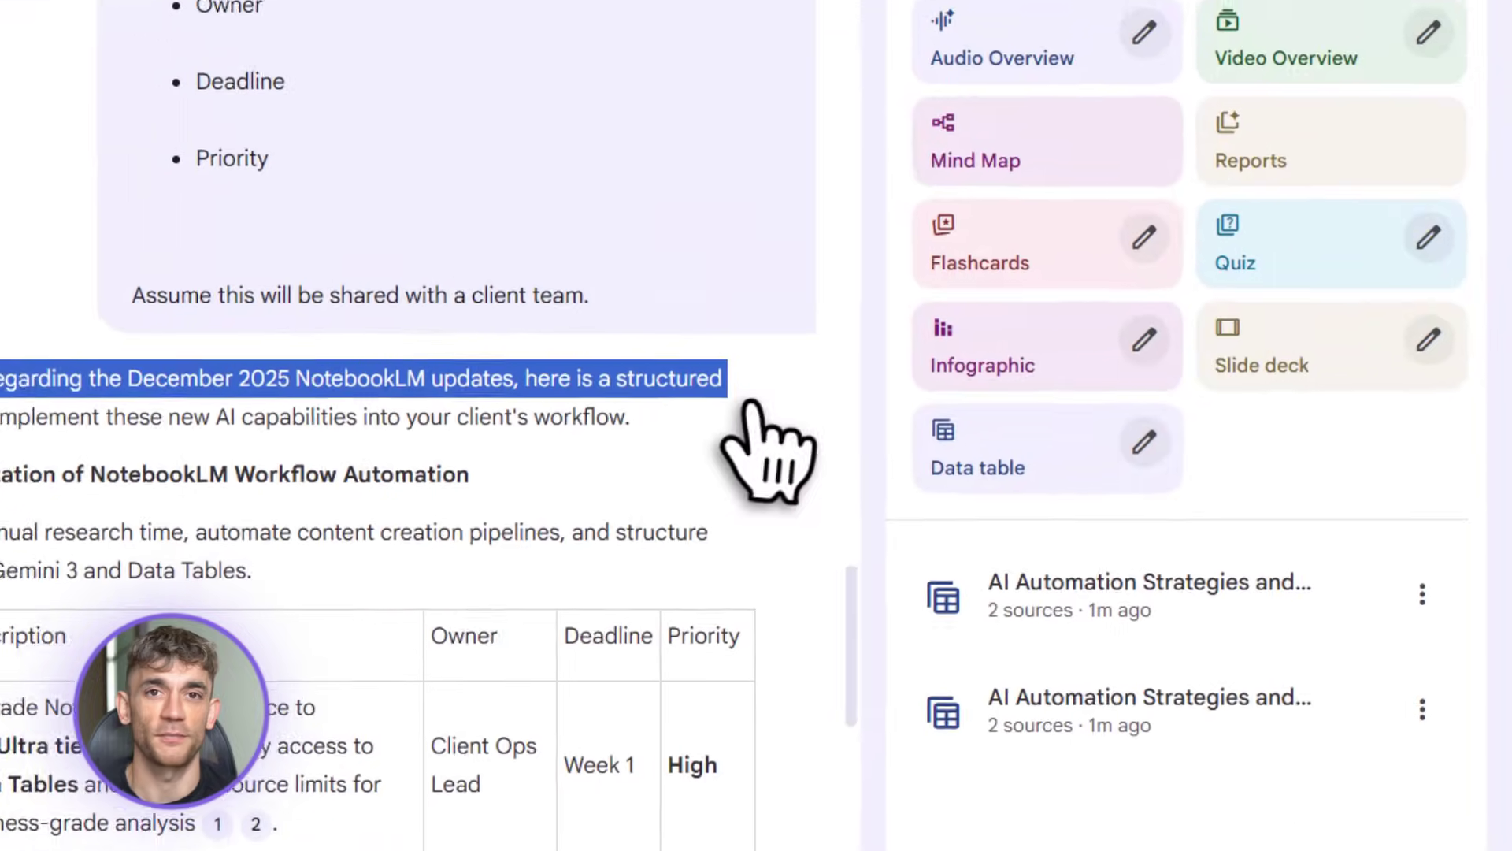
pyautogui.click(991, 452)
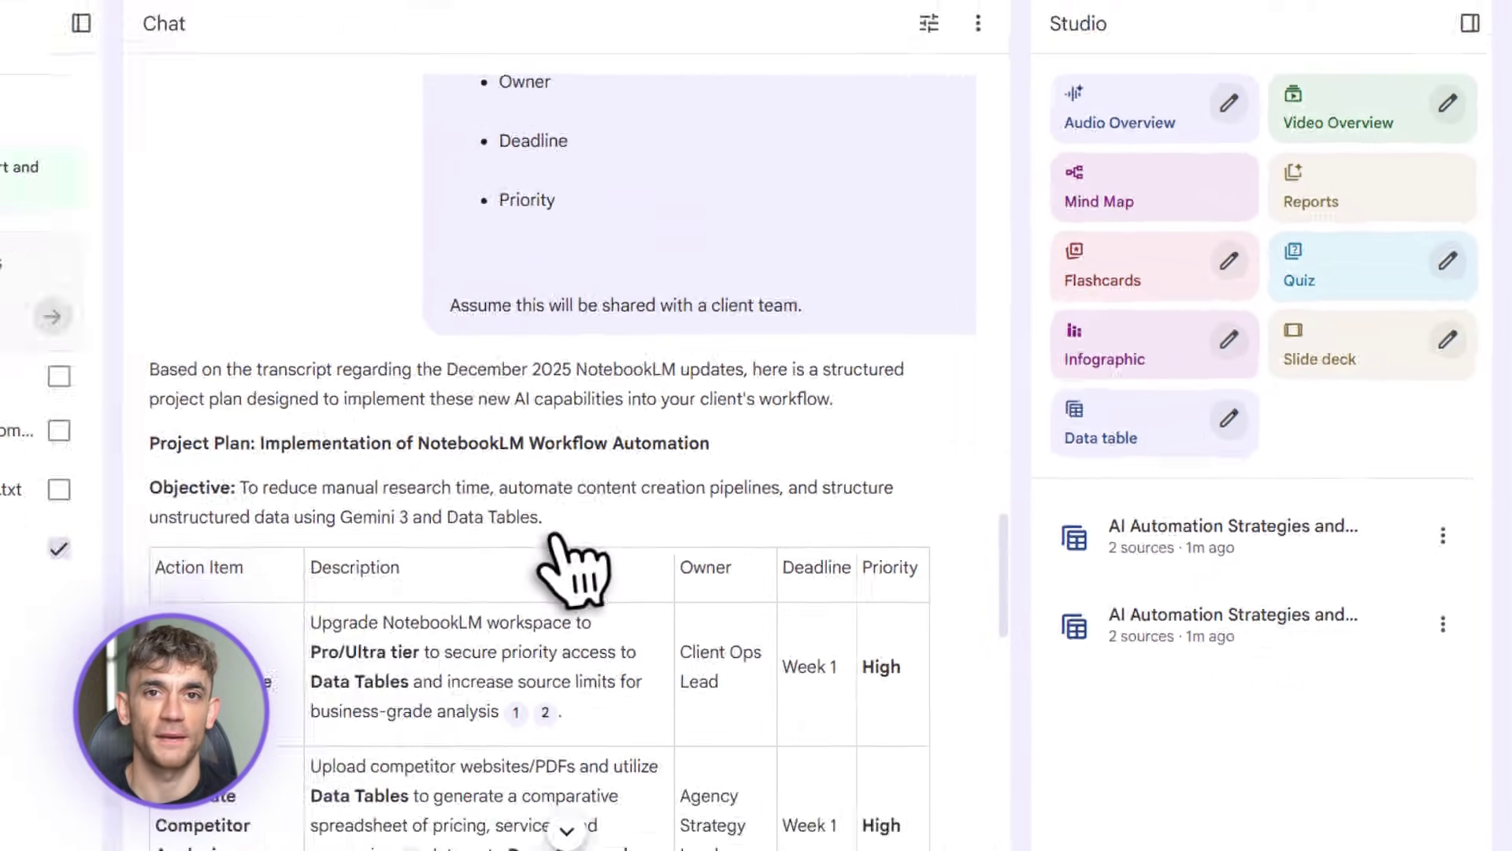
pyautogui.scroll(-10, 575, 567)
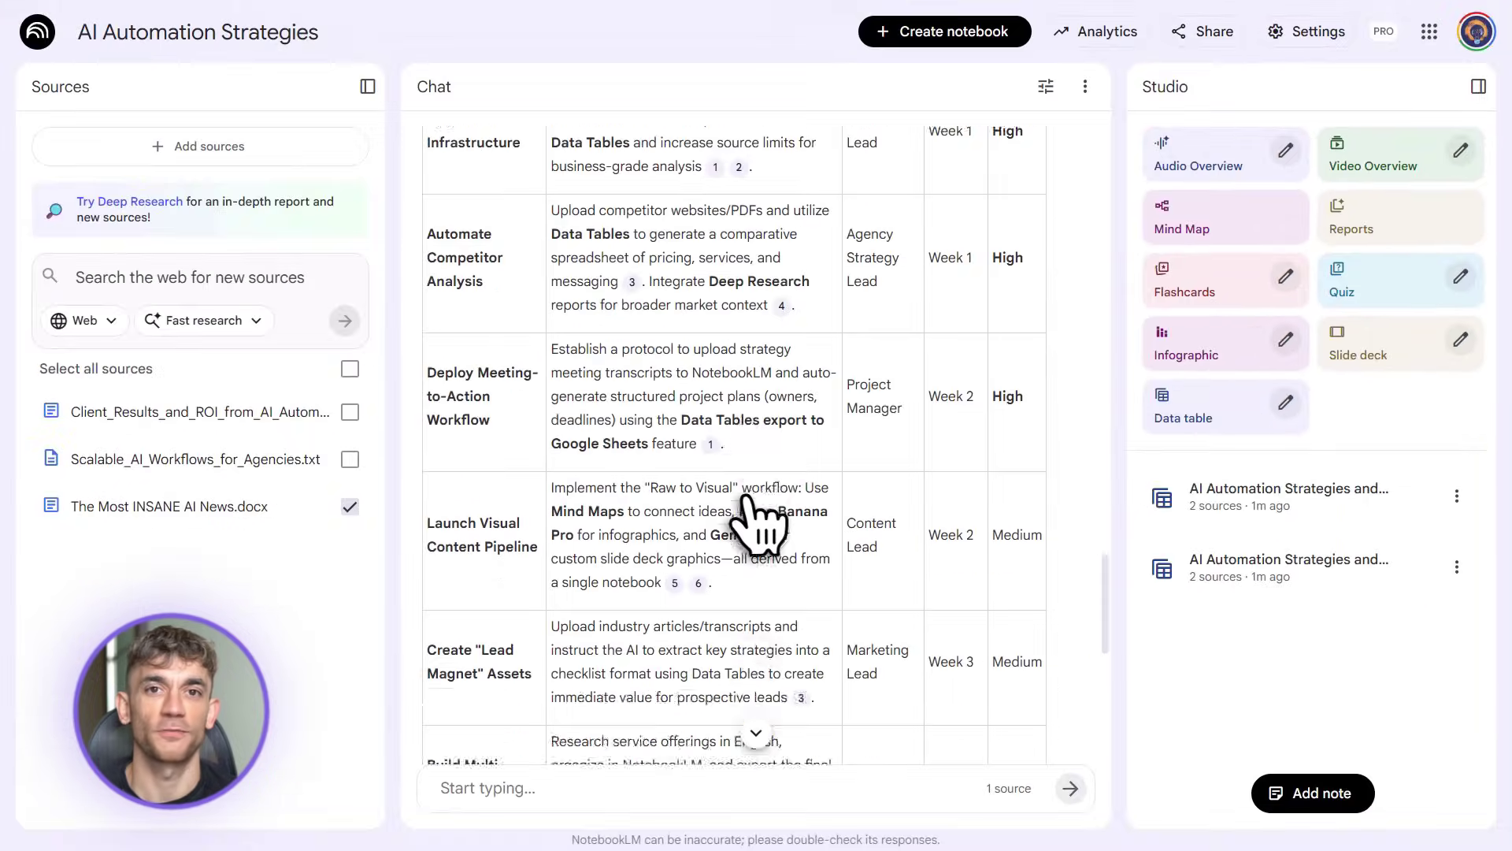
pyautogui.scroll(-2, 756, 520)
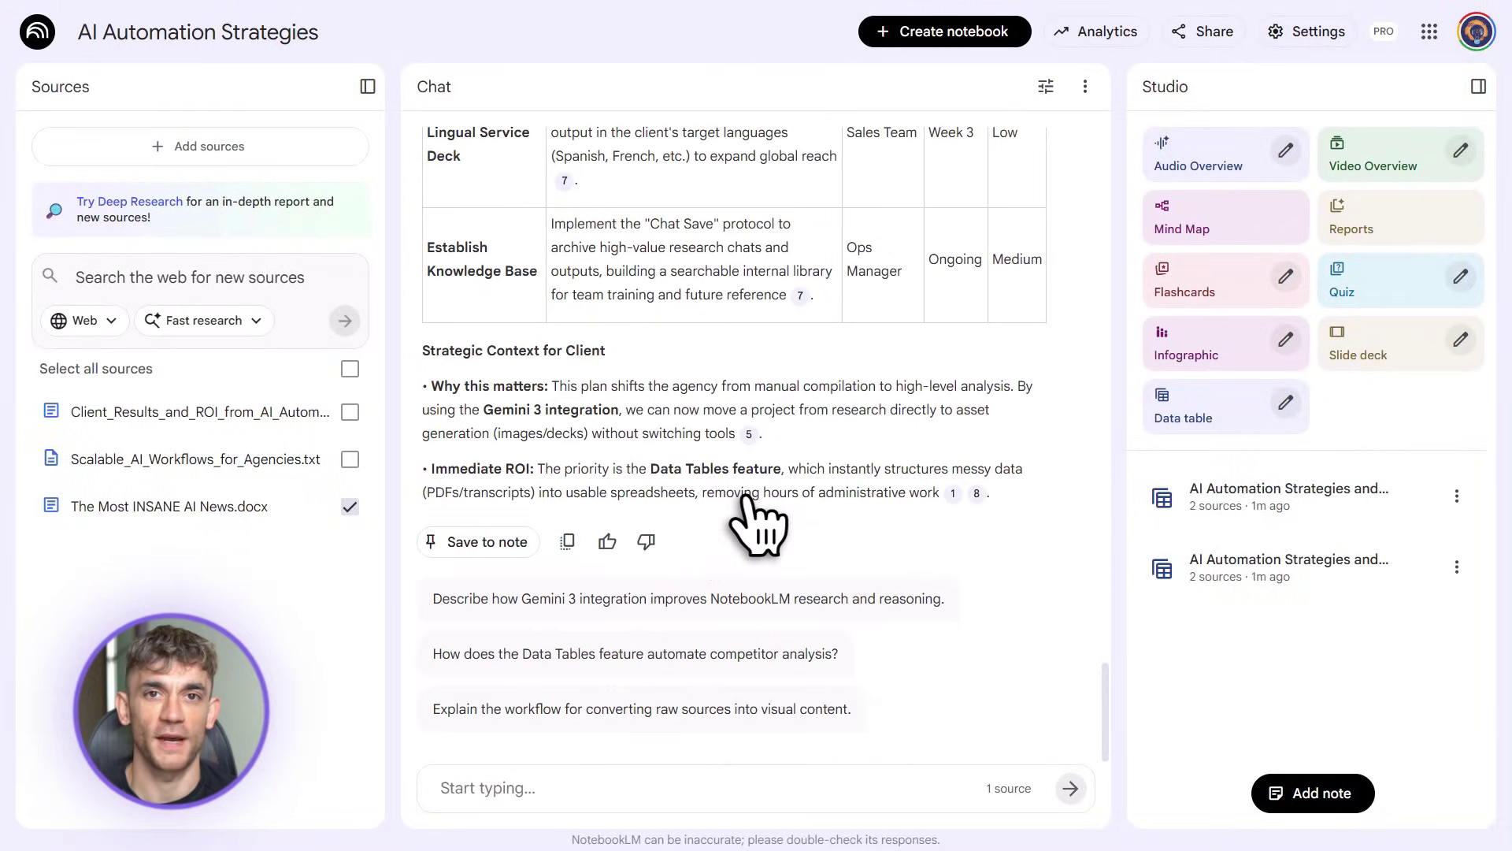
pyautogui.scroll(8, 752, 516)
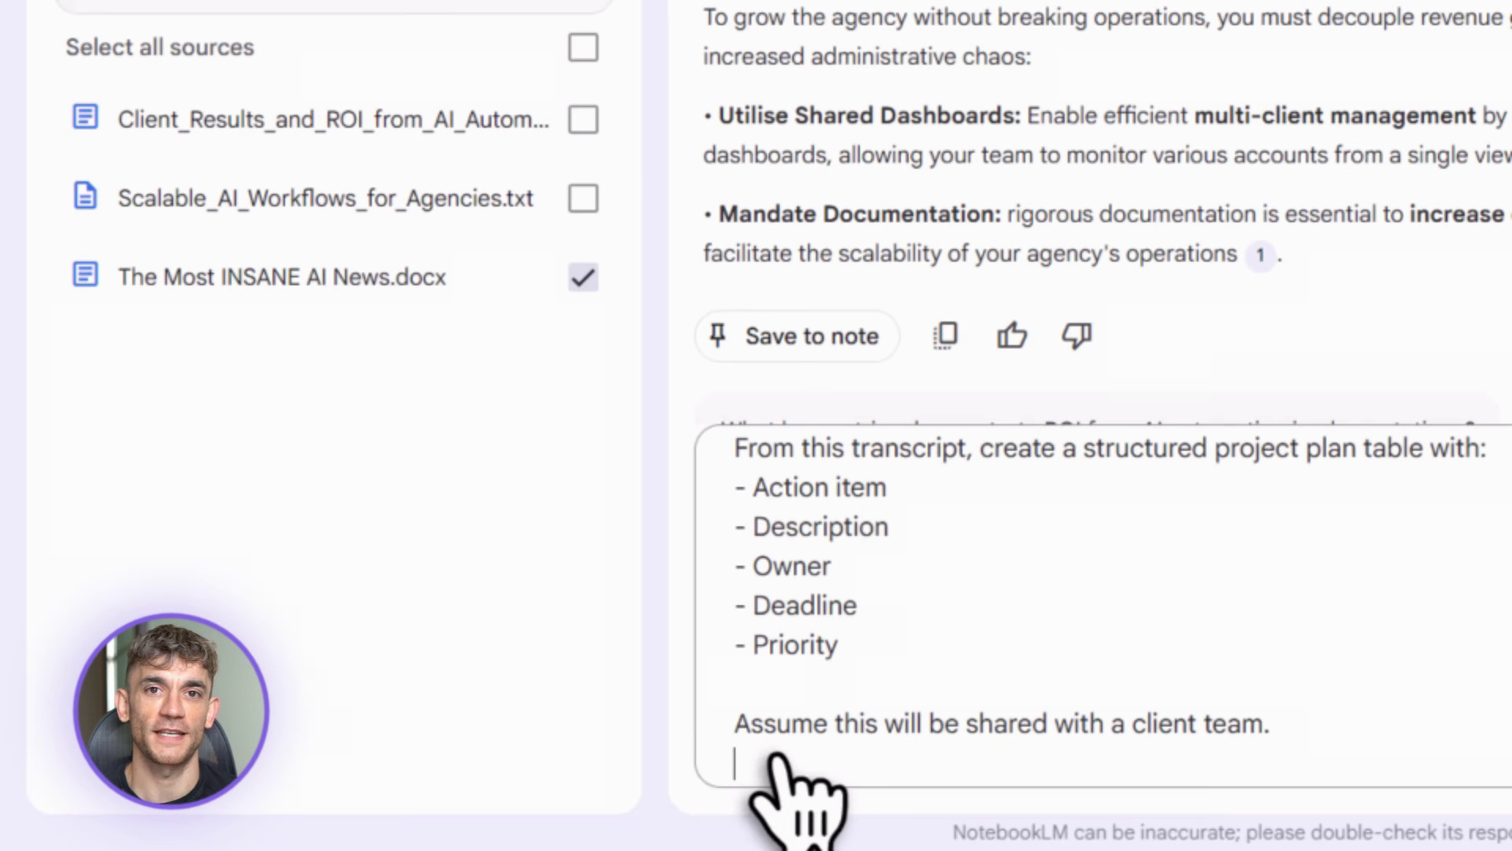
# - Send the chat a request for a structured project plan table with action item, description, owner, deadline and priority, assuming it is shared with a client team
pyautogui.moveTo(732, 459); pyautogui.dragTo(1494, 455)
pyautogui.click(1489, 454)
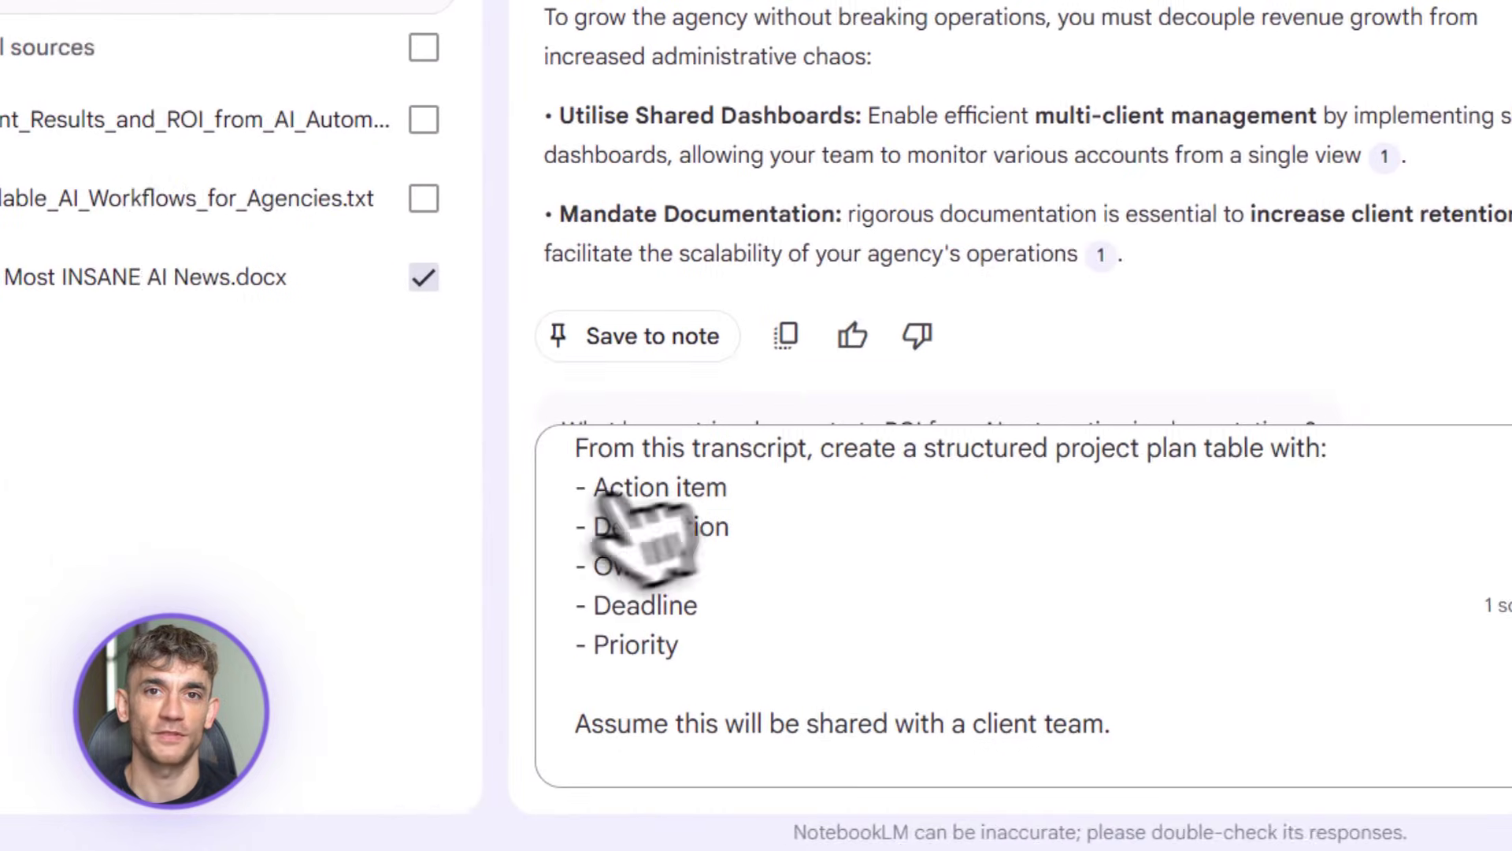
pyautogui.moveTo(582, 489); pyautogui.dragTo(785, 698)
pyautogui.click(586, 725)
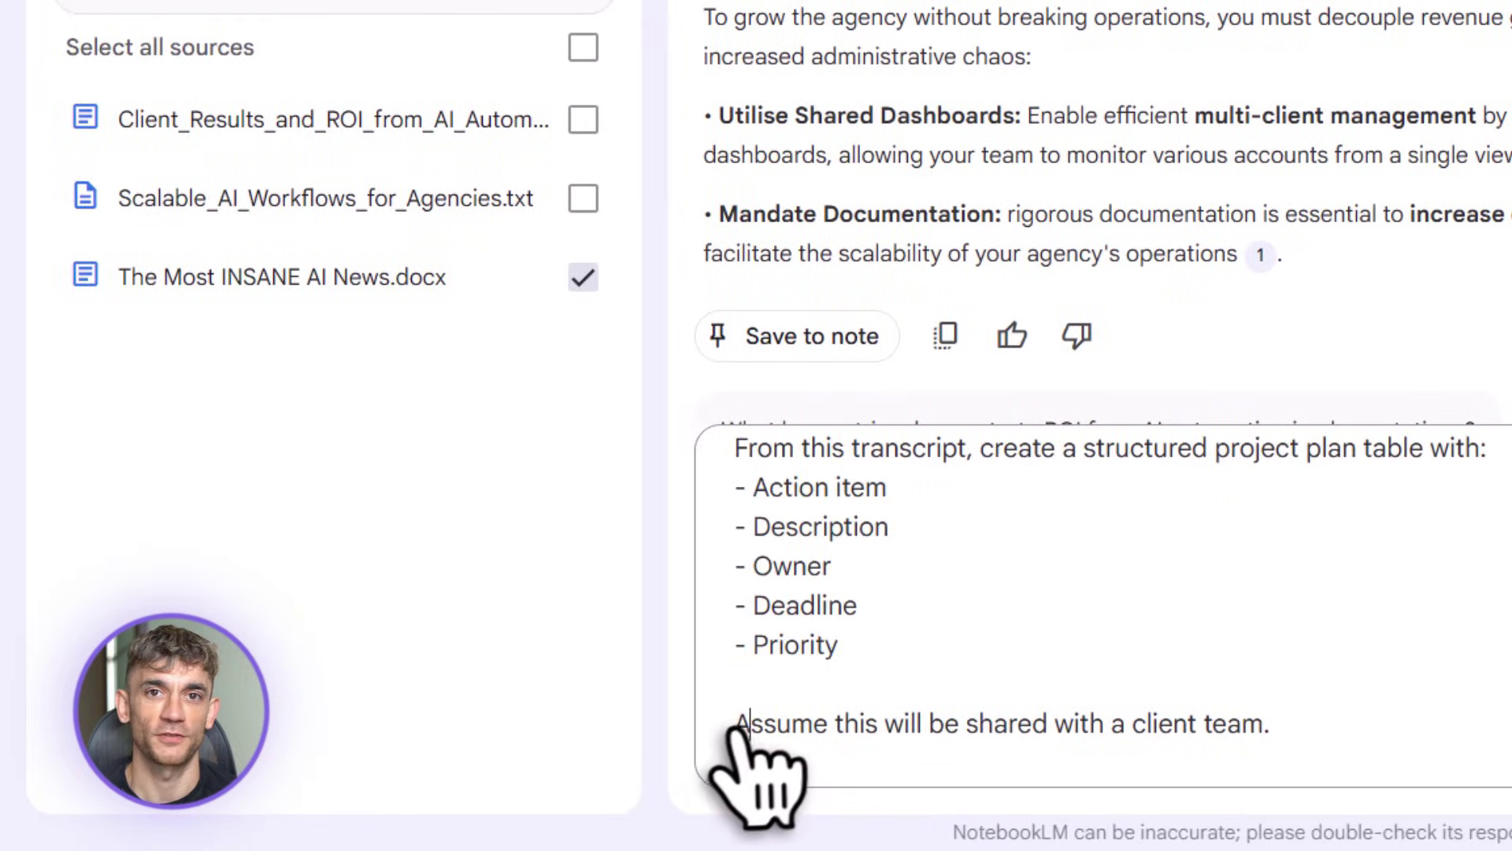
pyautogui.tripleClick(1232, 742)
pyautogui.click(1339, 776)
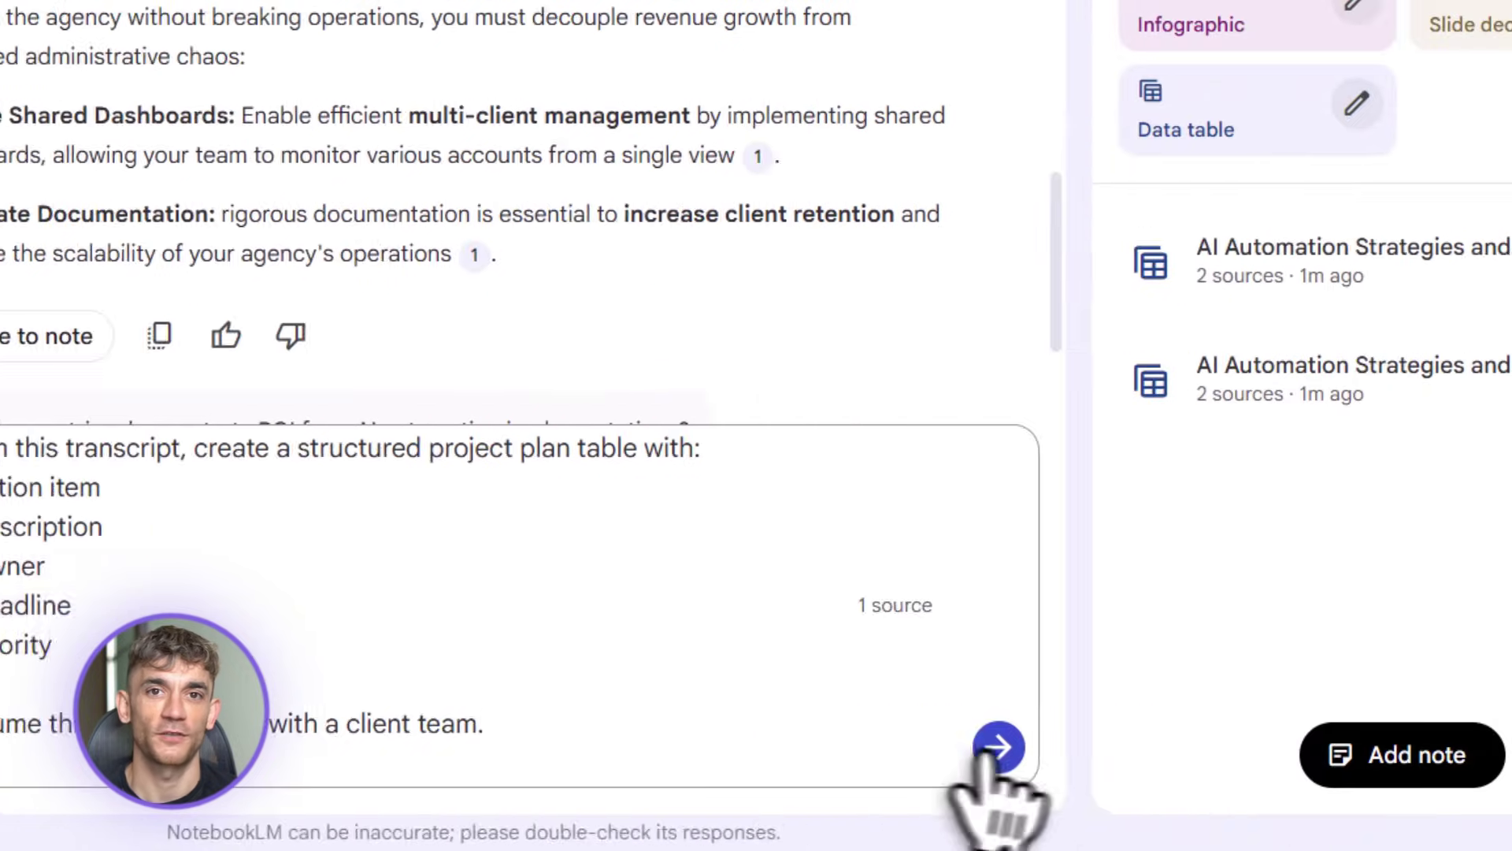
pyautogui.click(995, 748)
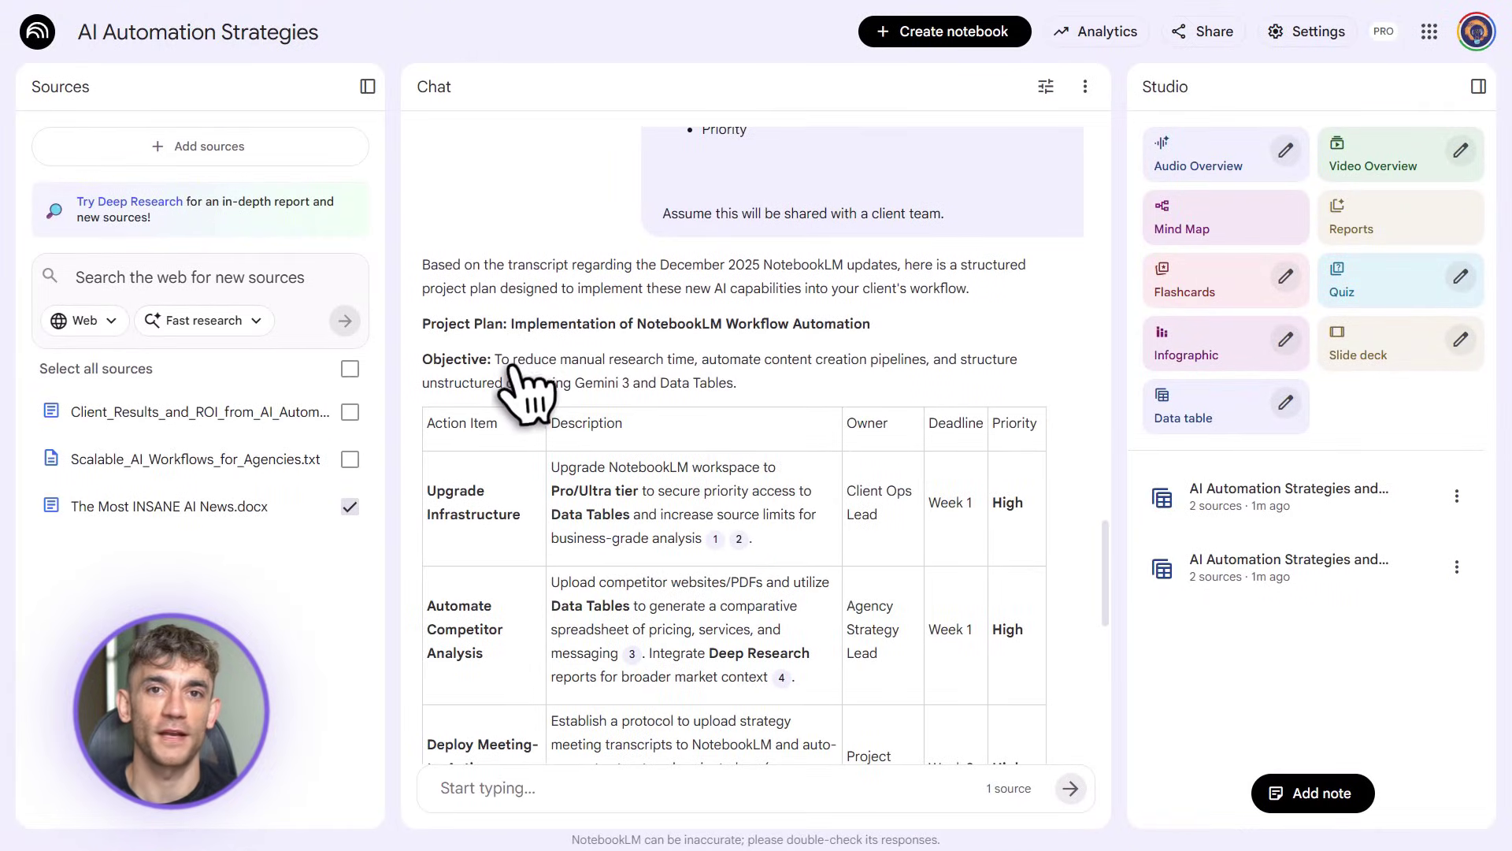
# - Examine the generated project plan's objective, its action items with owners, deadlines and priorities, and the strategic context for the client
pyautogui.scroll(2, 514, 369)
pyautogui.moveTo(511, 369); pyautogui.dragTo(1028, 372)
pyautogui.click(1024, 377)
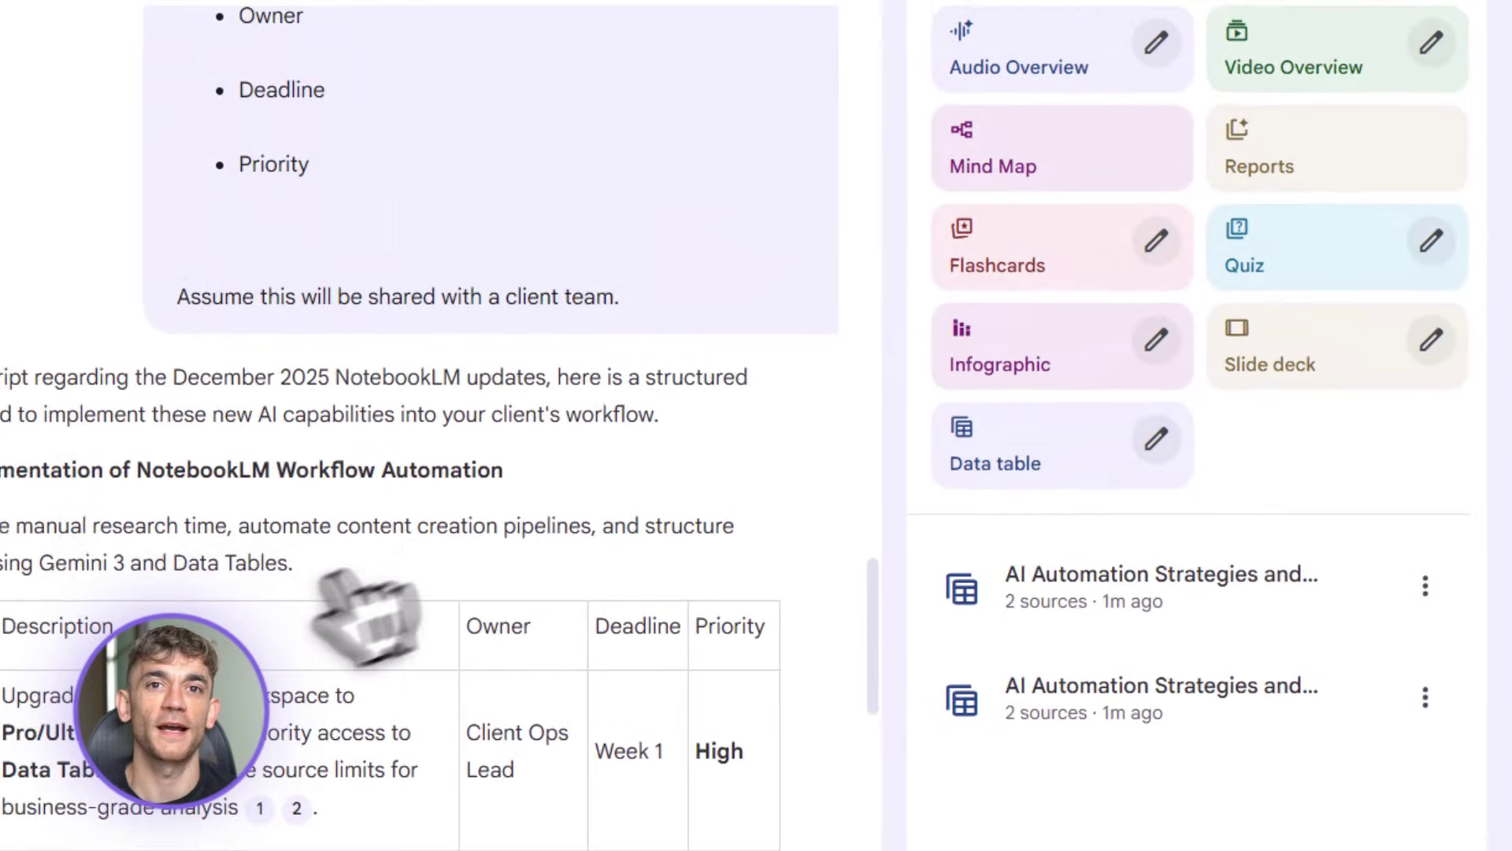
pyautogui.scroll(-8, 339, 630)
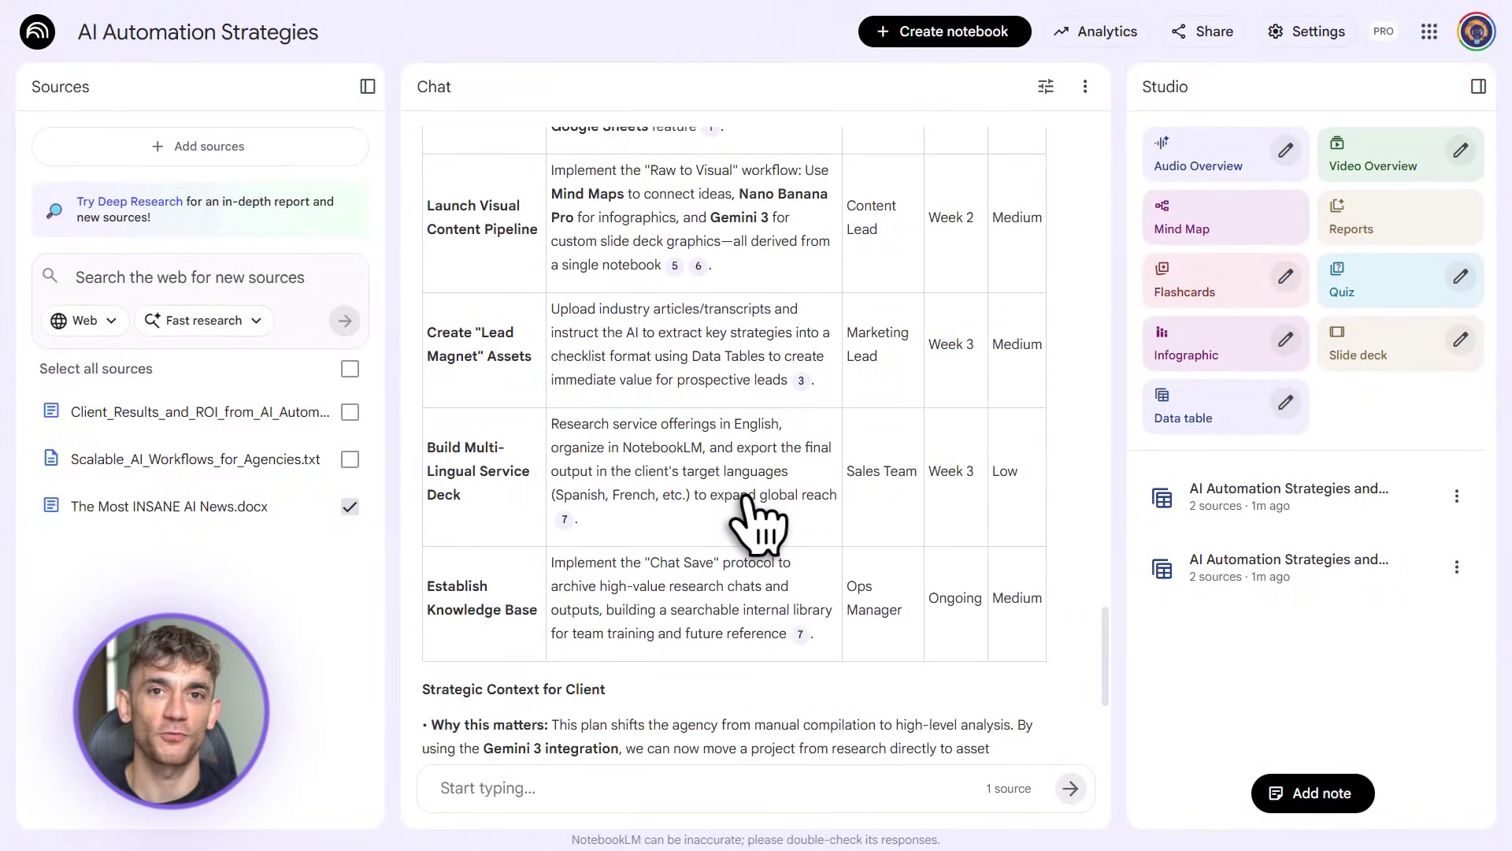
pyautogui.scroll(-4, 752, 519)
pyautogui.scroll(15, 747, 498)
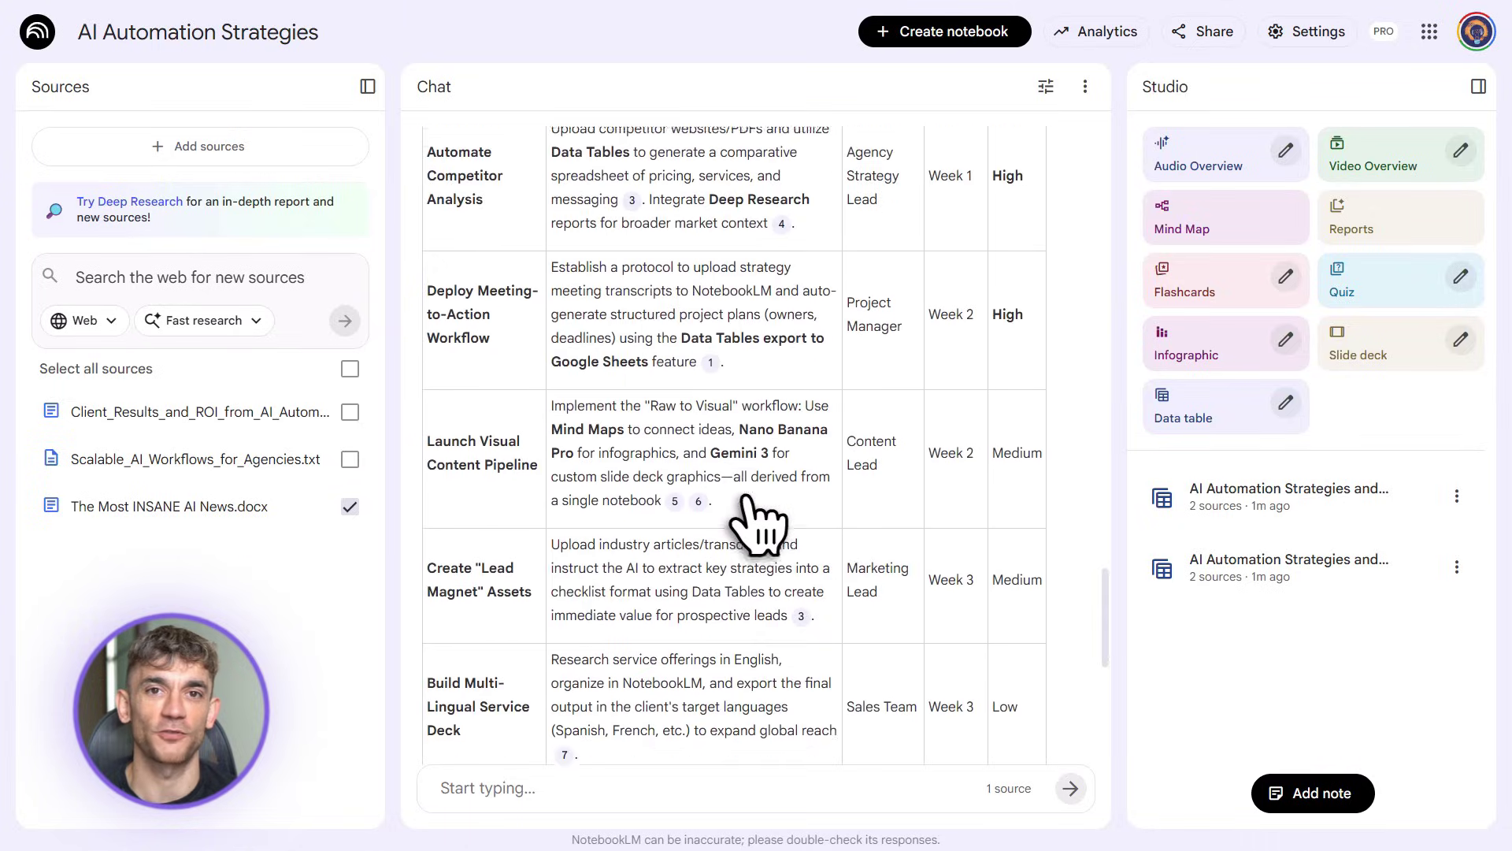
pyautogui.scroll(-6, 745, 497)
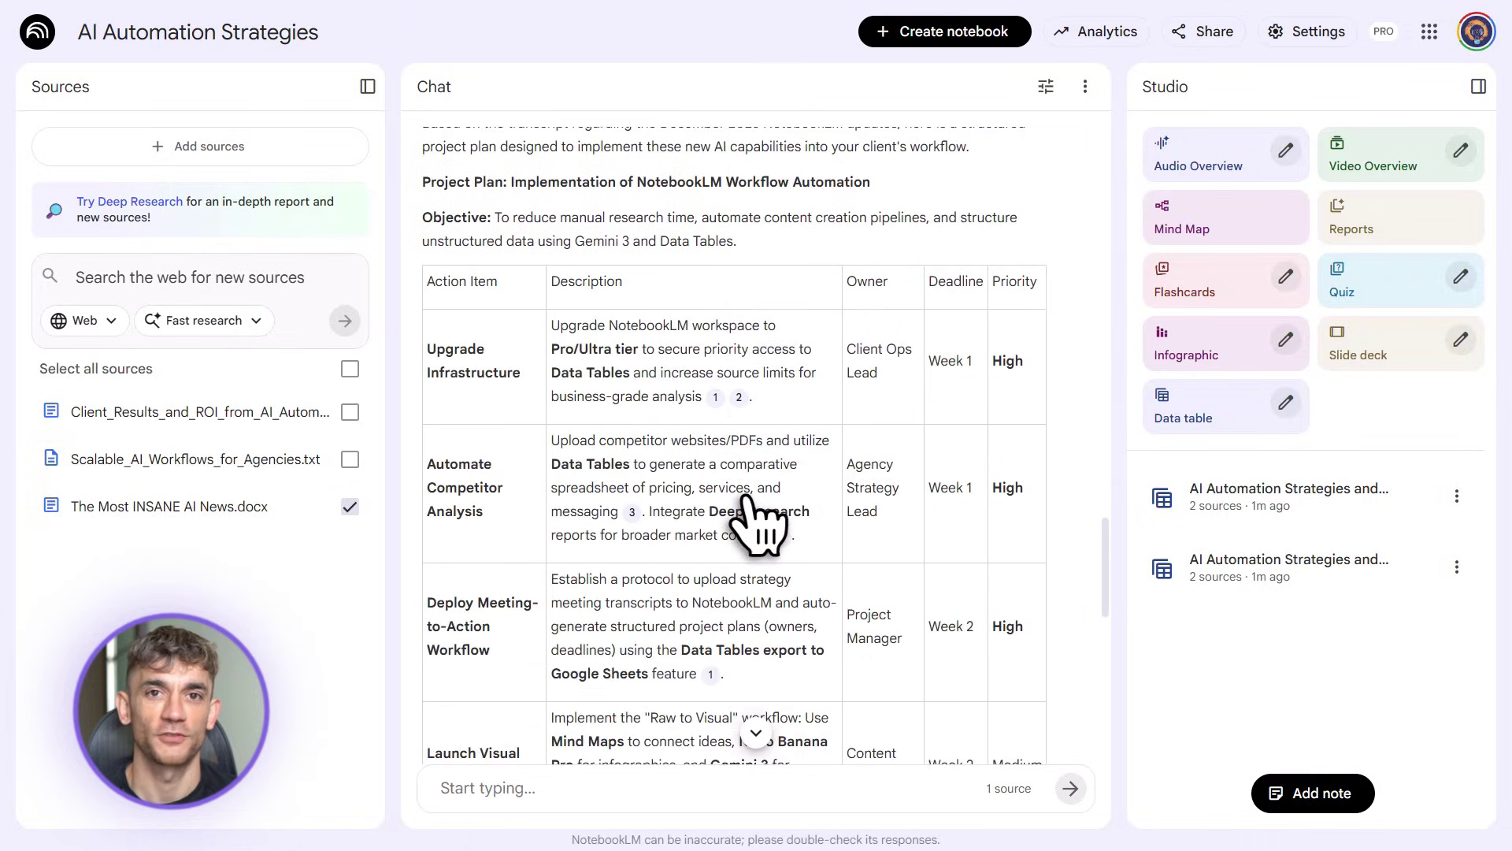
pyautogui.scroll(-3, 807, 512)
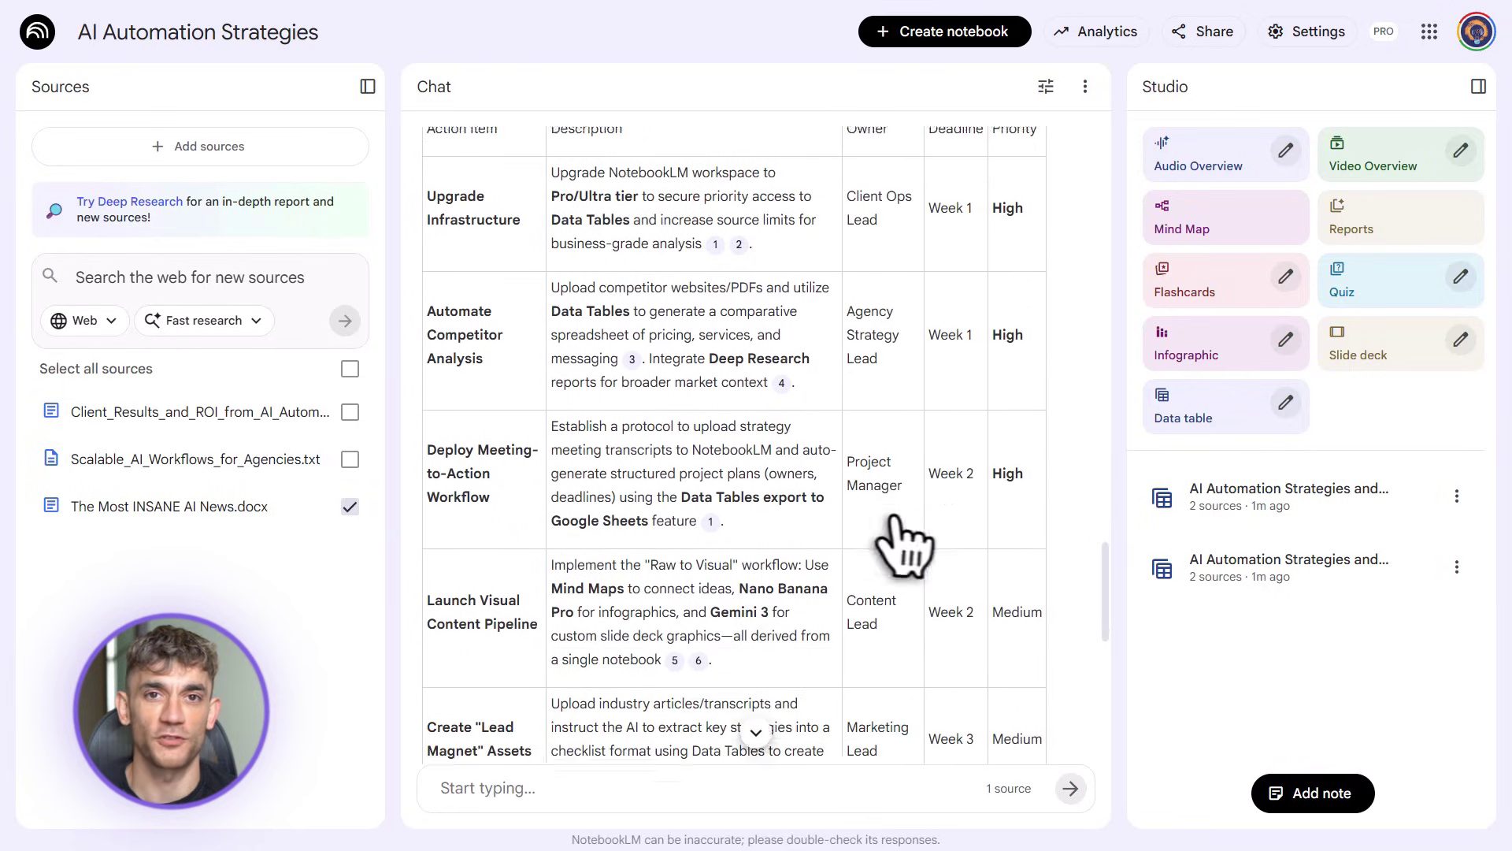
pyautogui.scroll(-2, 905, 544)
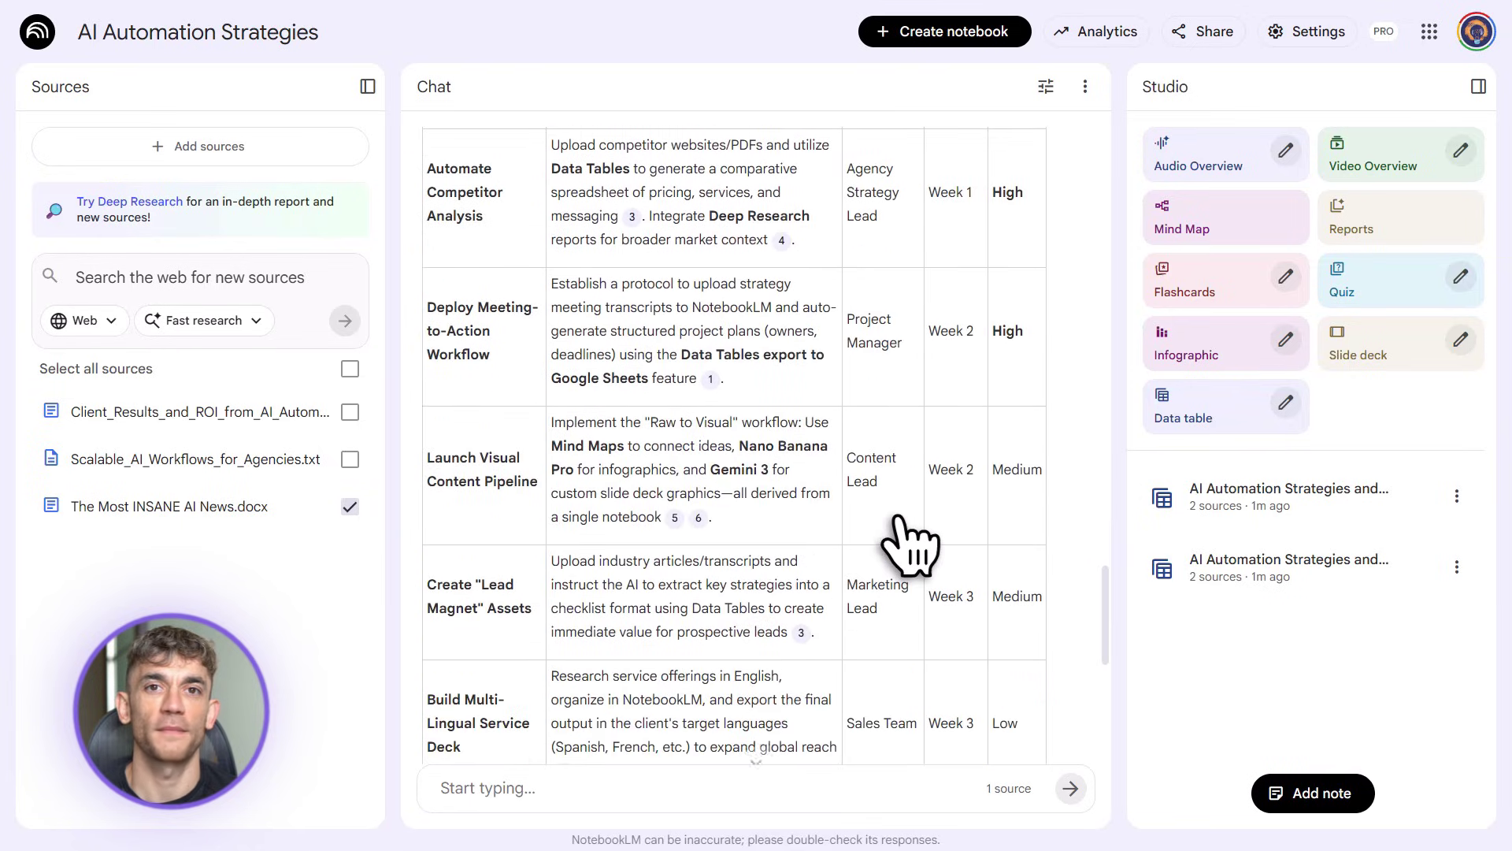
pyautogui.scroll(-4, 910, 543)
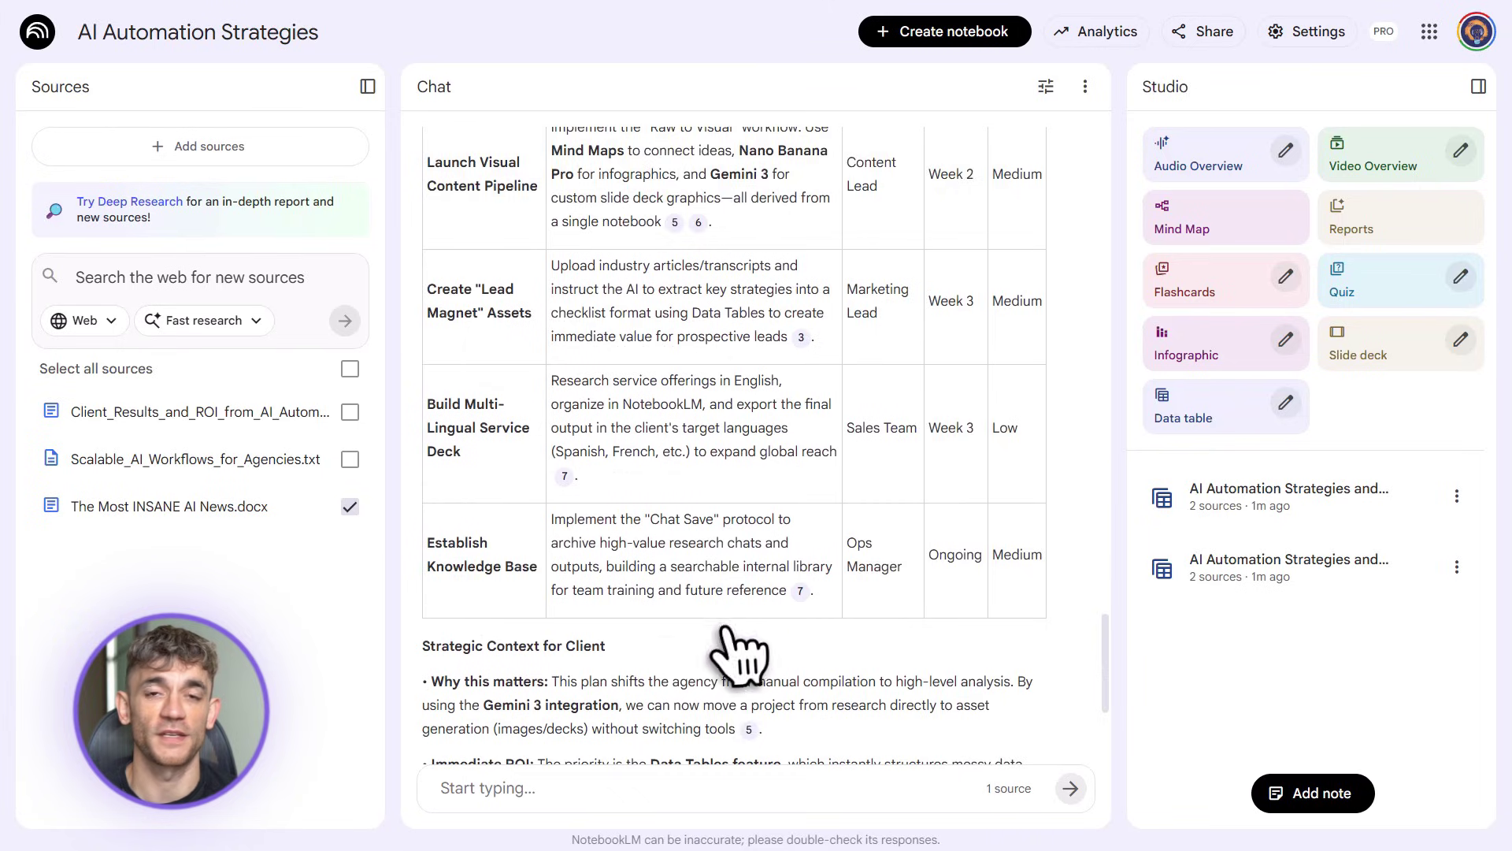
pyautogui.scroll(-4, 729, 642)
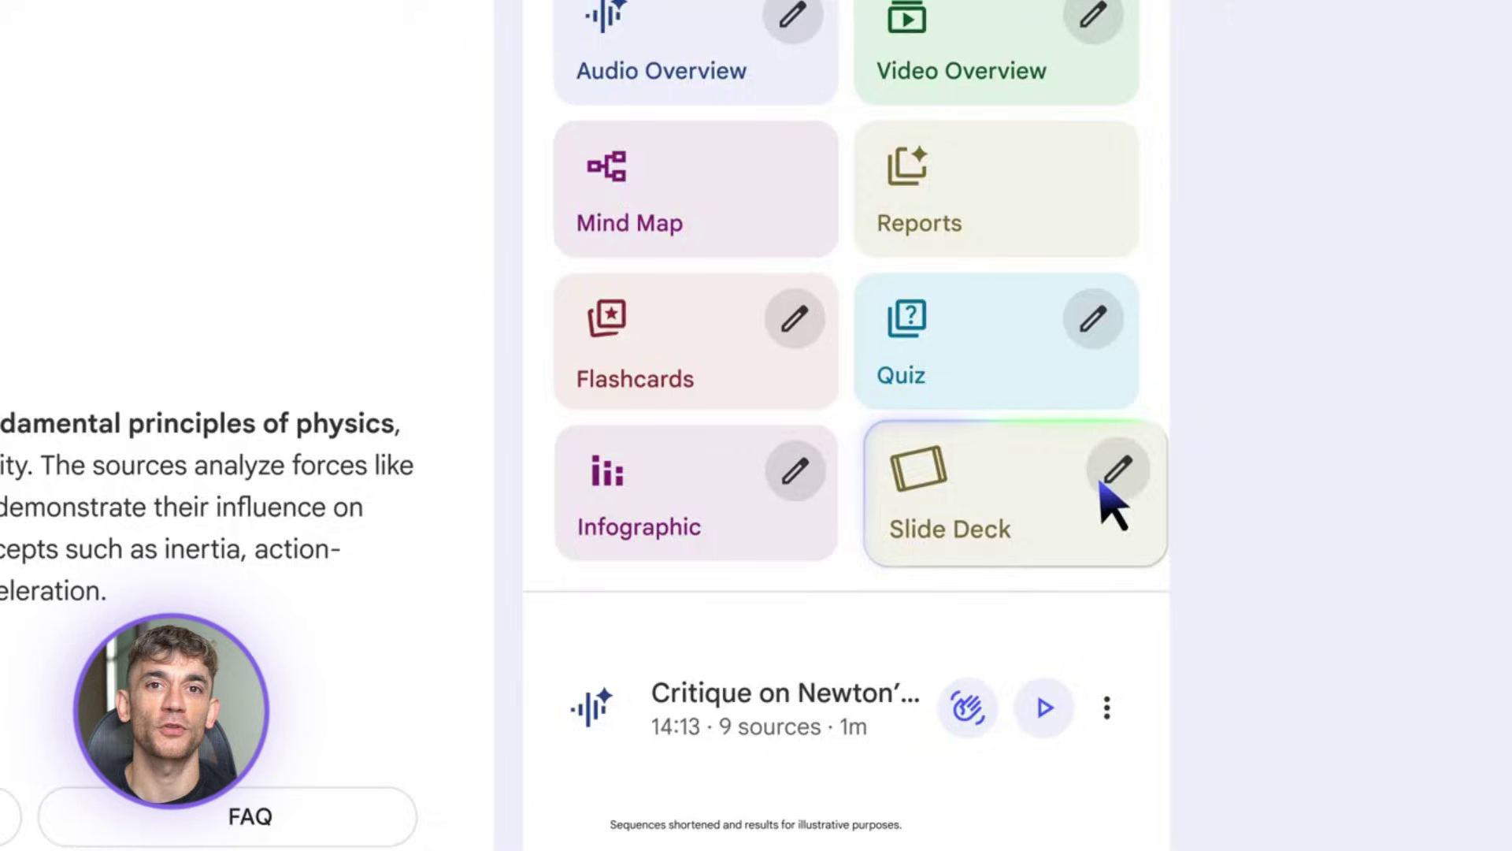
# - Generate a medium-length detailed slide deck with the description "Explain Newton's Law of Motion to a 10 year old who loves soccer"
pyautogui.click(1103, 487)
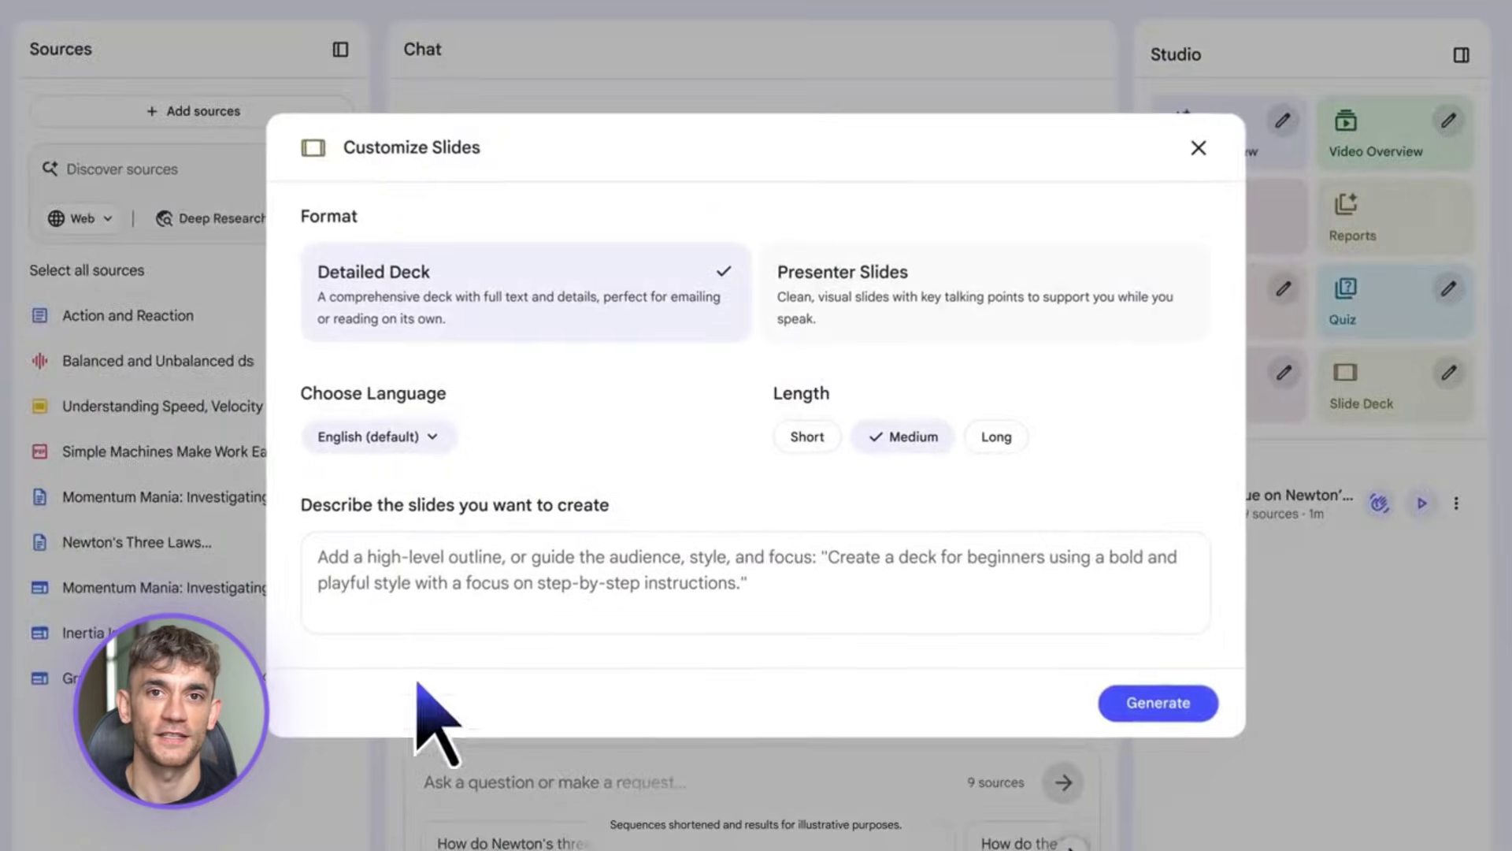
pyautogui.click(374, 605)
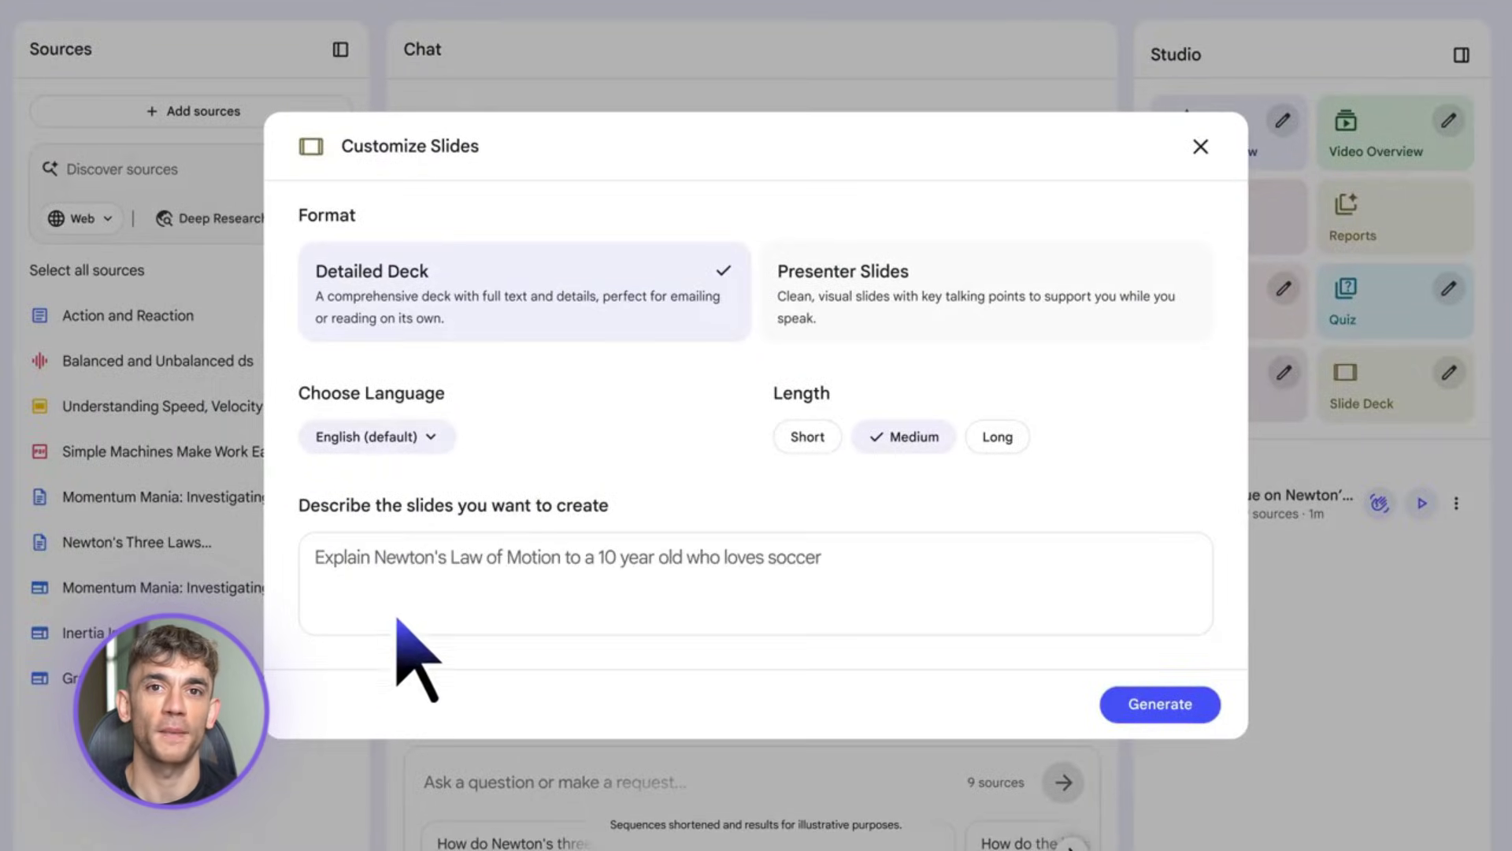
pyautogui.click(1172, 717)
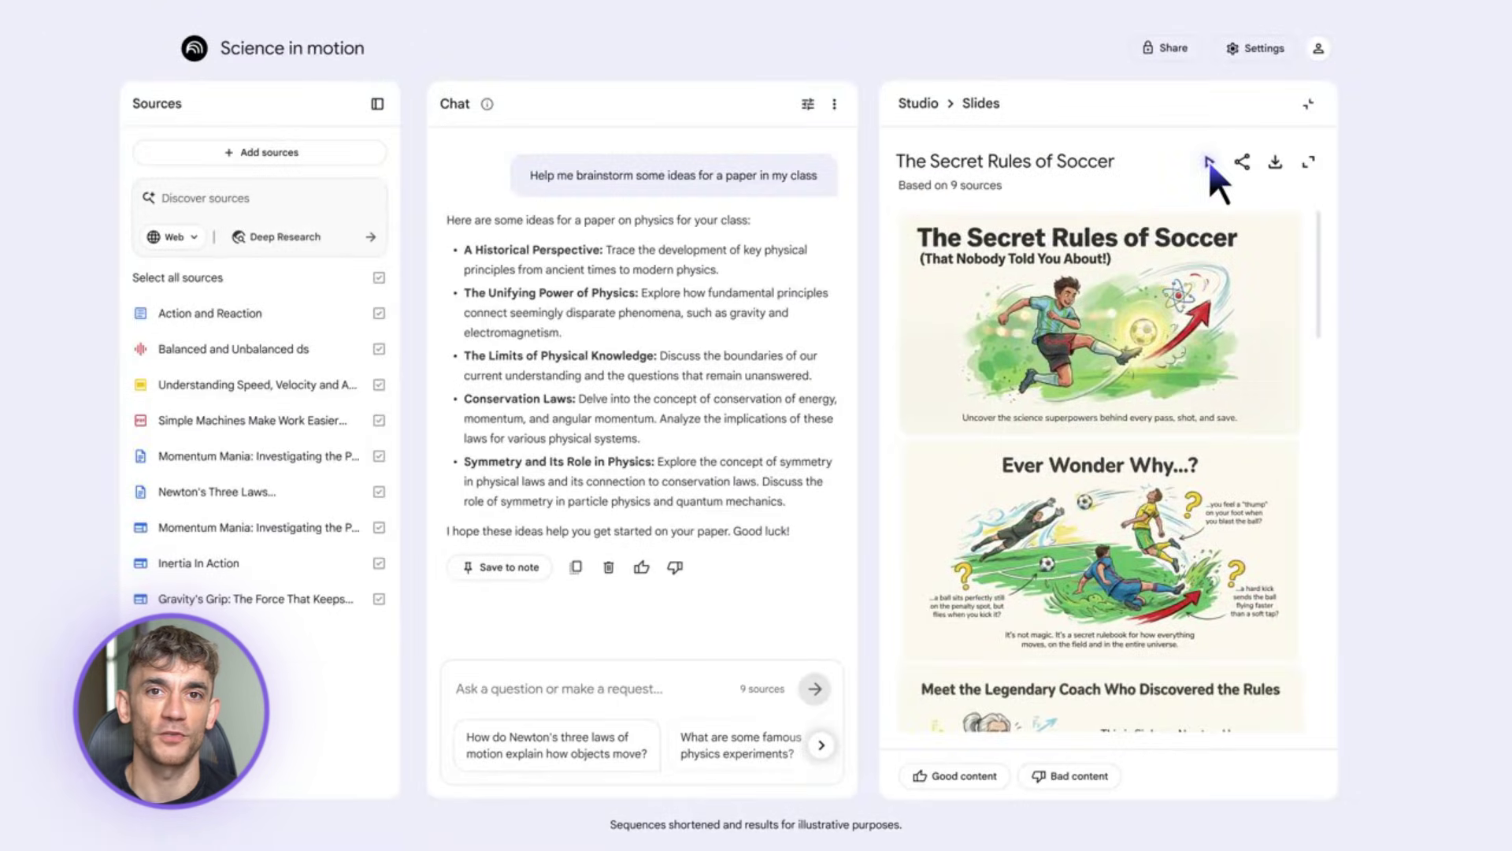
# - Present The Secret Rules of Soccer deck in full screen and advance through its first slides
pyautogui.click(1209, 161)
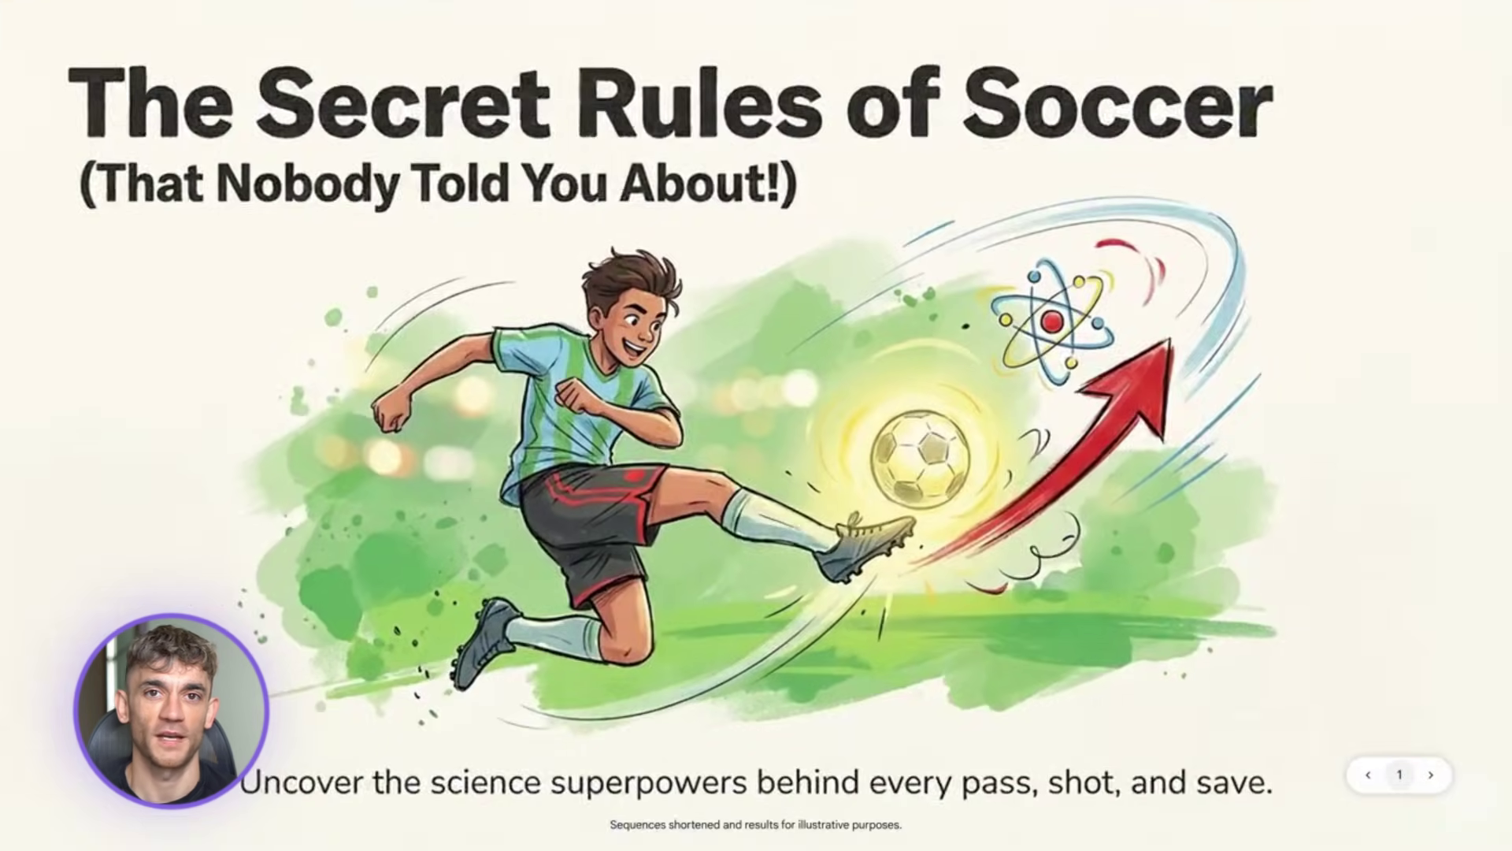
pyautogui.click(1432, 775)
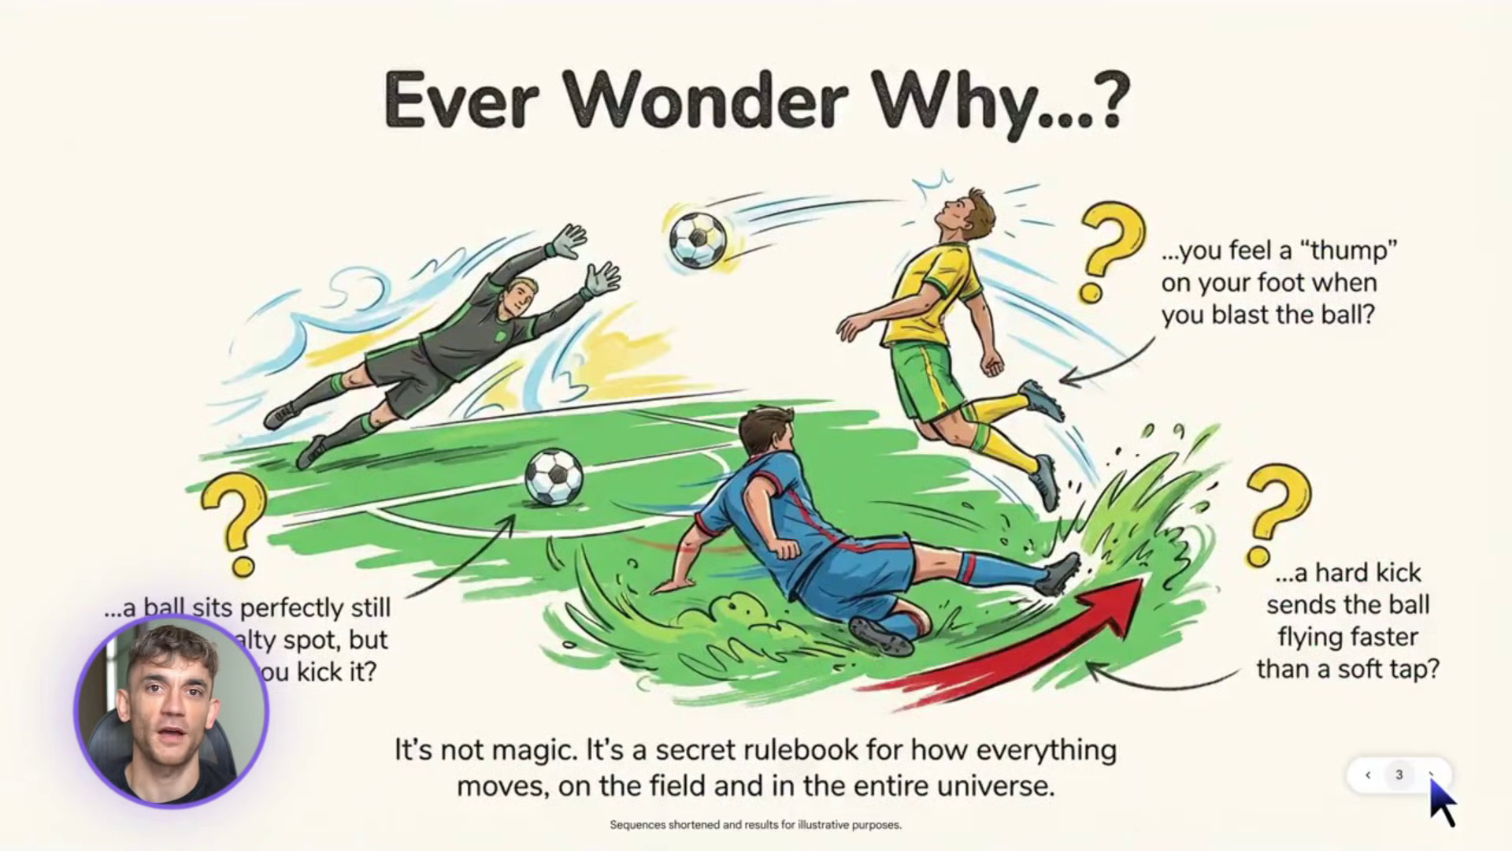
pyautogui.click(1431, 775)
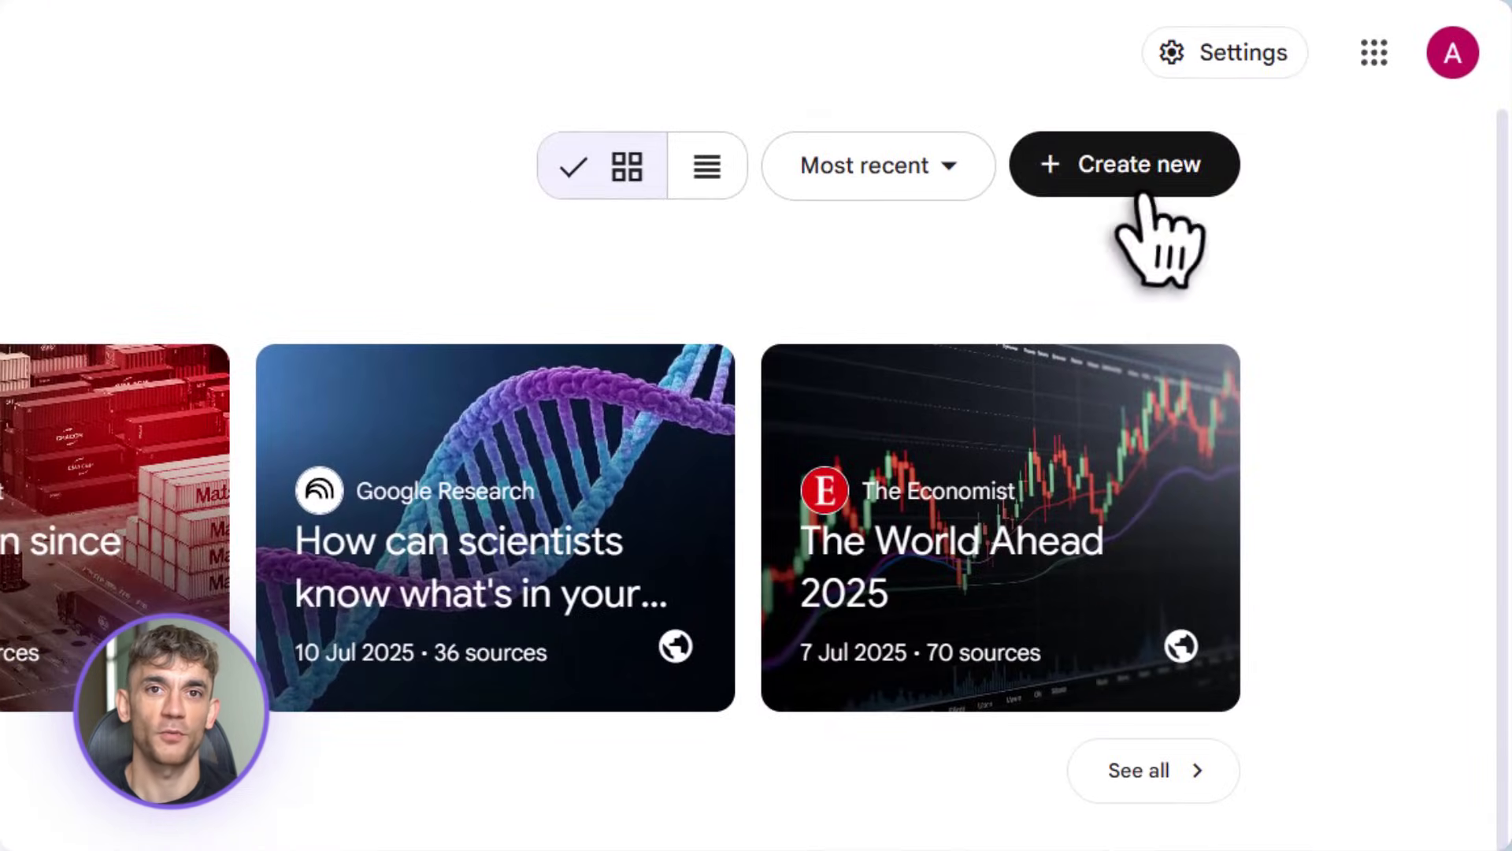
pyautogui.click(1285, 109)
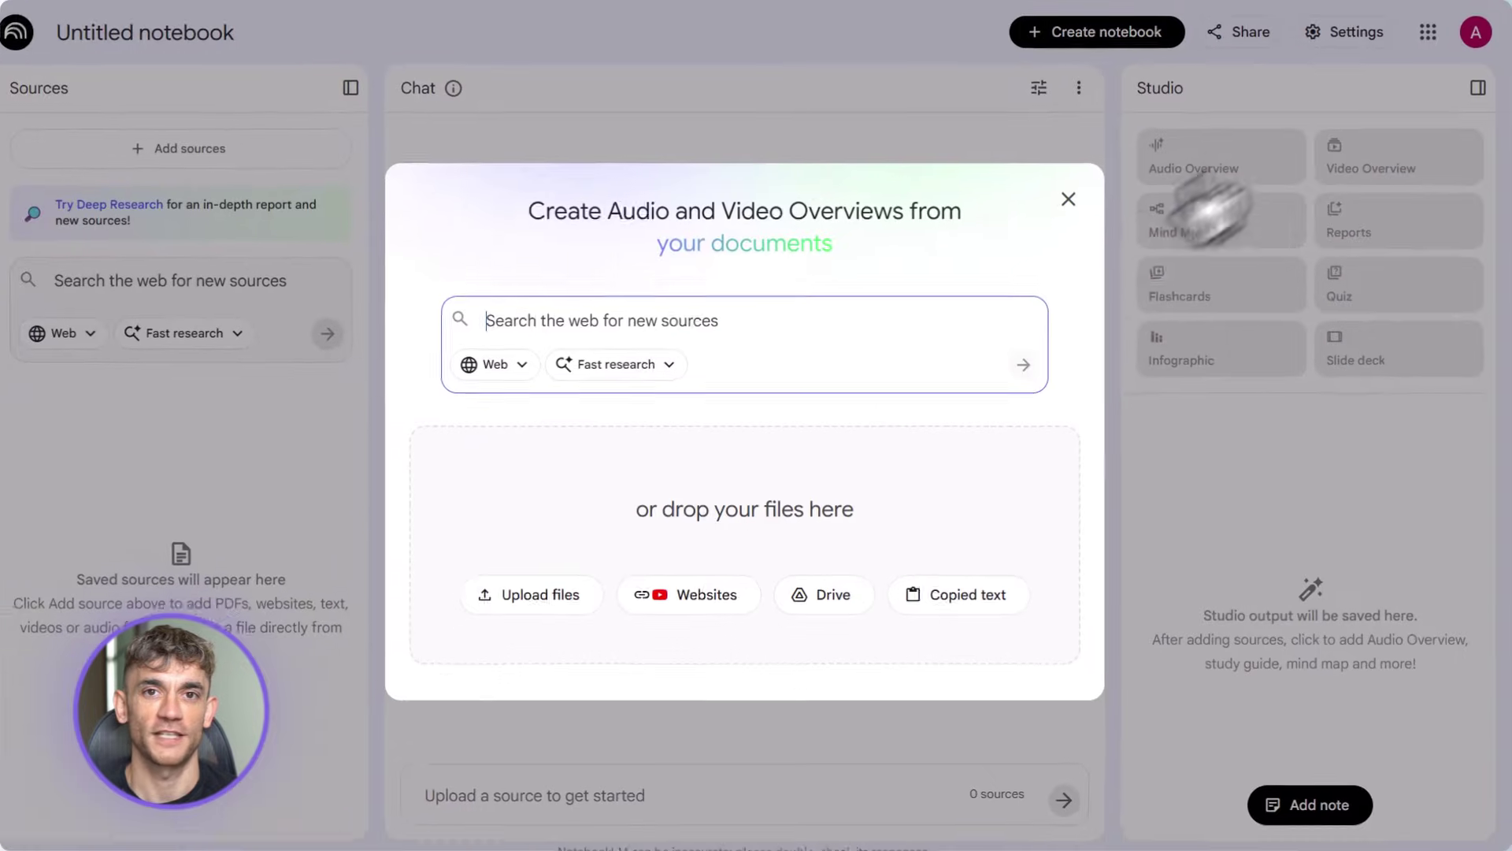
pyautogui.click(551, 586)
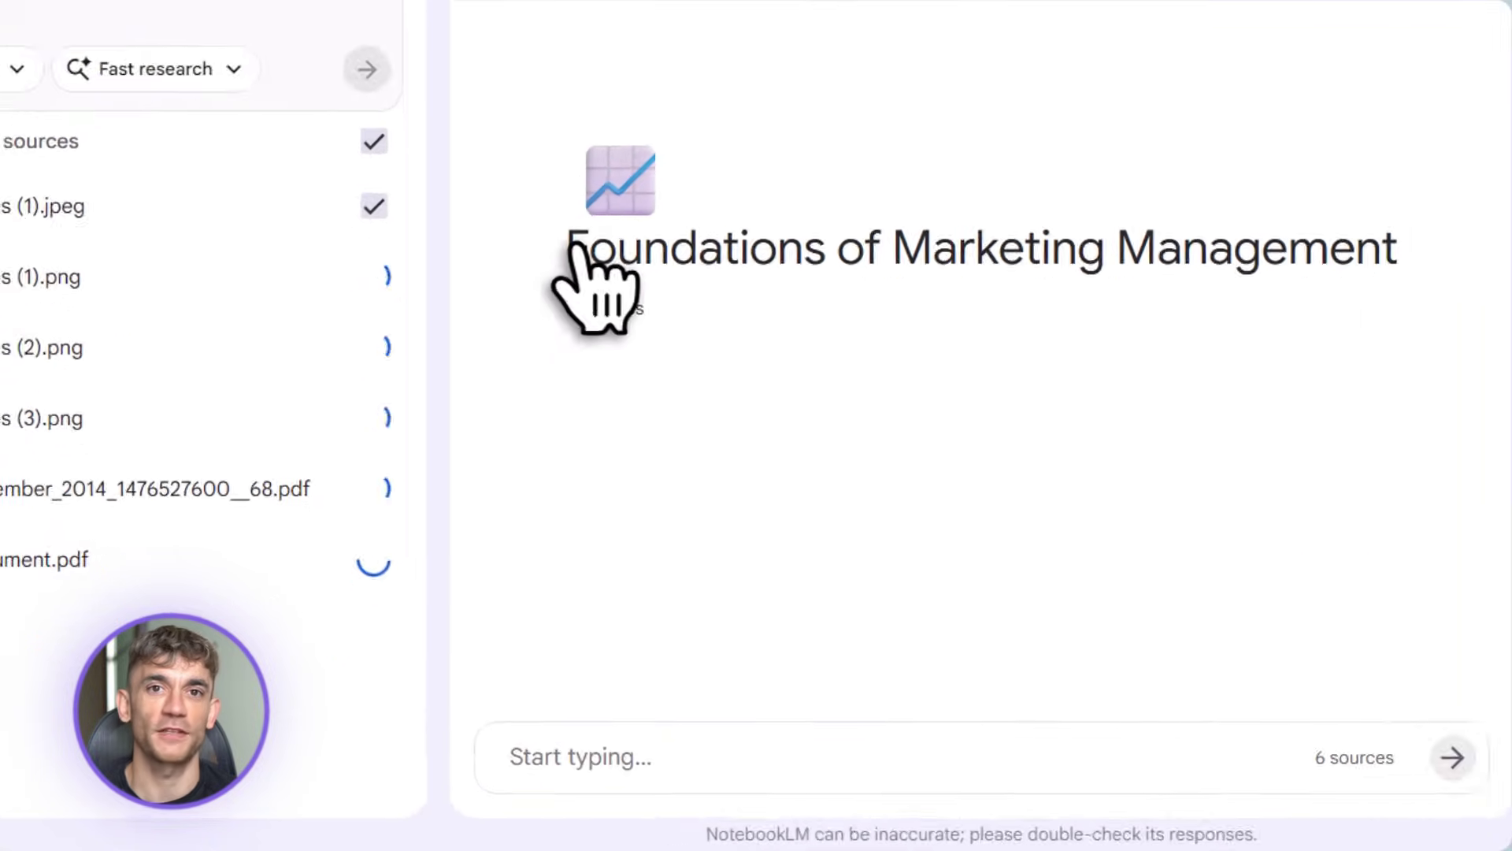
pyautogui.moveTo(575, 246); pyautogui.dragTo(1445, 237)
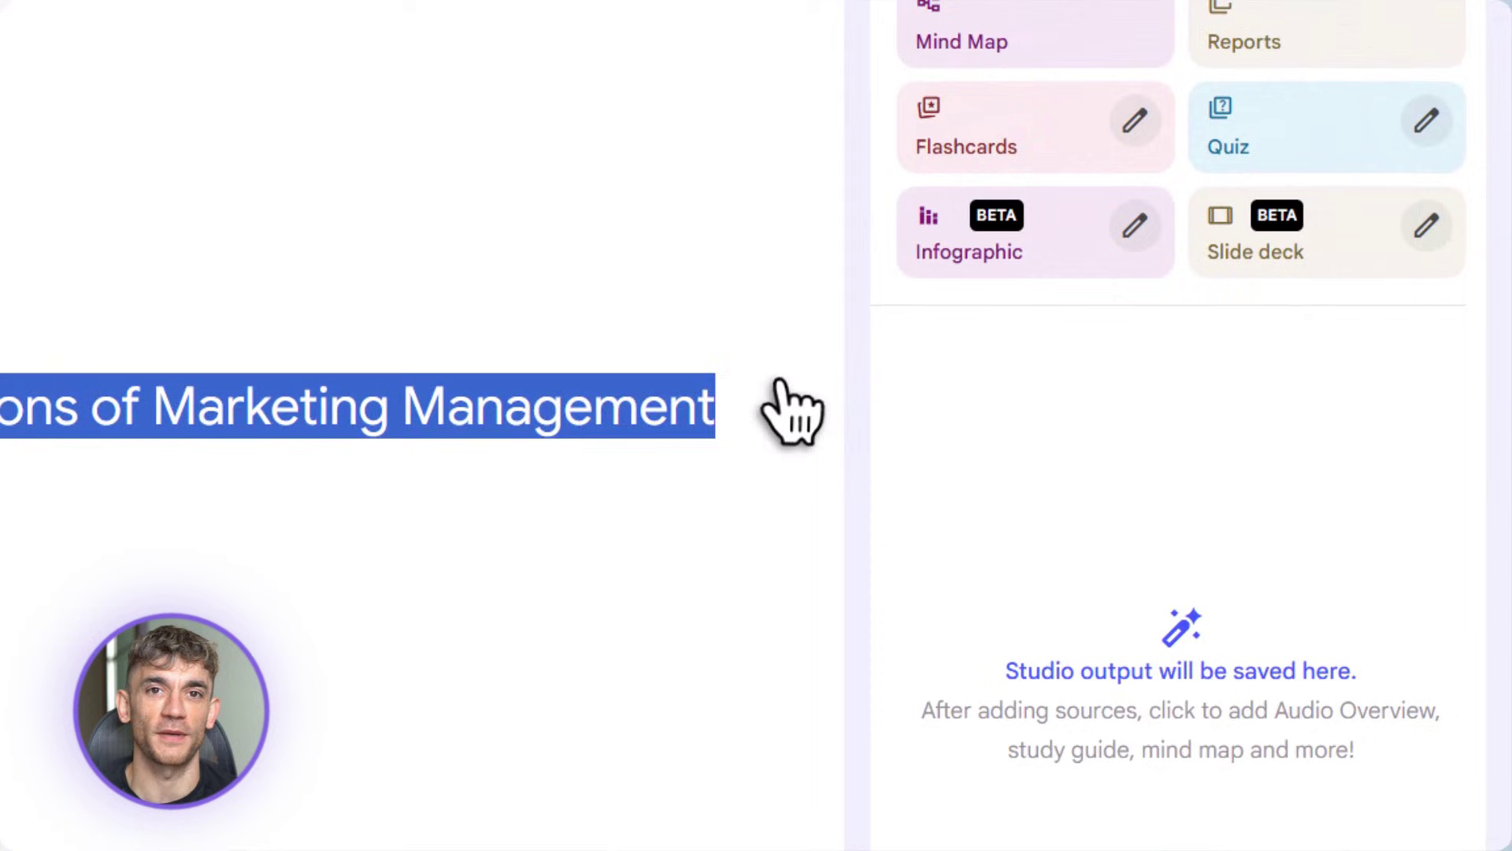
pyautogui.click(778, 382)
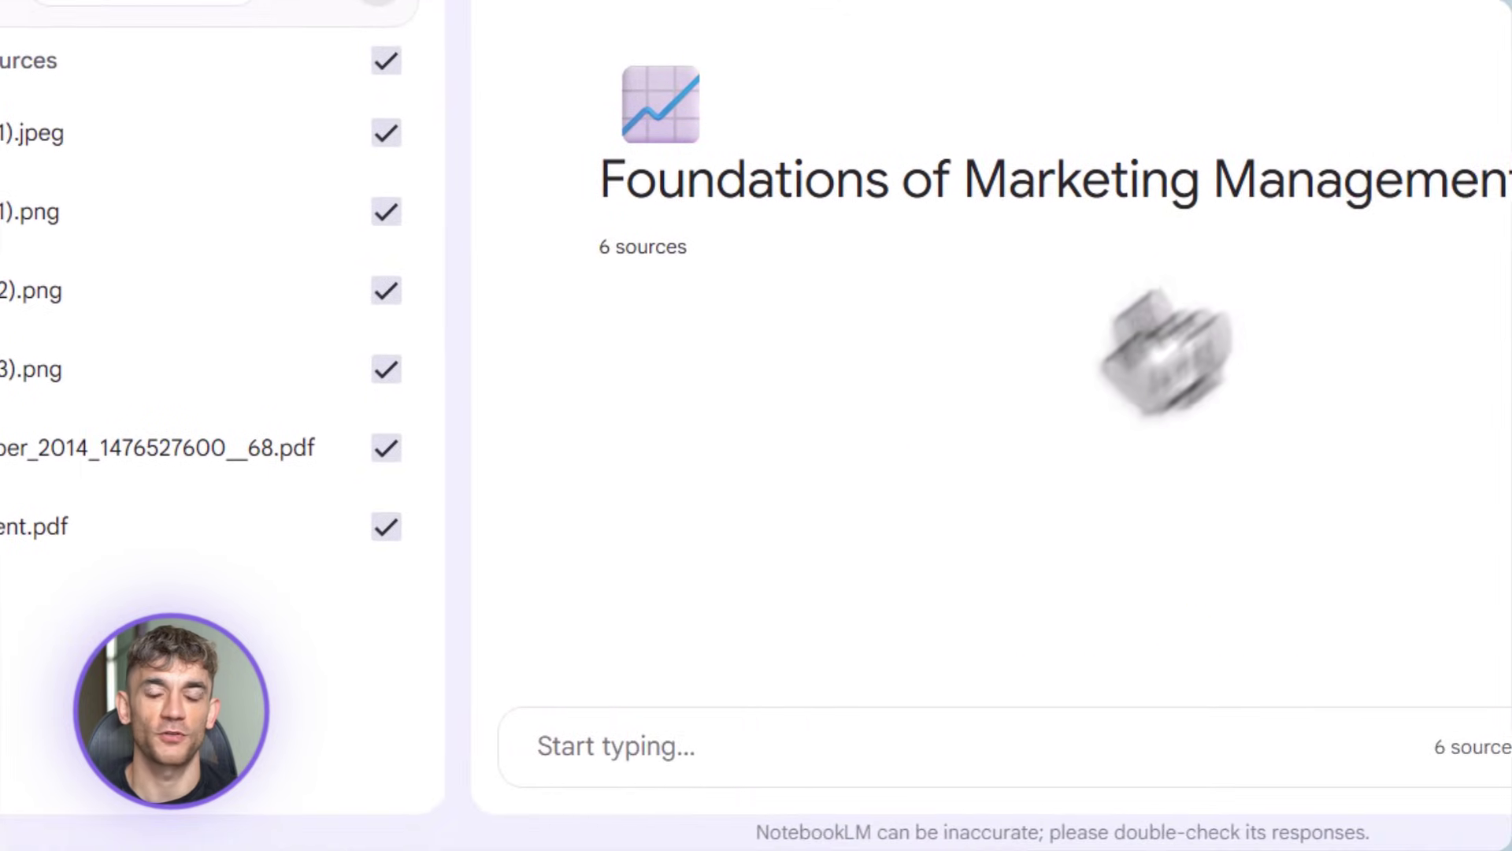
# - Write a chat prompt for a comprehensive high-level overview of all uploaded sources, covering major themes, key findings, contradictions and emerging trends, with citations for each major claim
pyautogui.click(706, 748)
pyautogui.write('Identify major themes, key findings, contradictions, and emerging trends. Include citations for each major claim.')
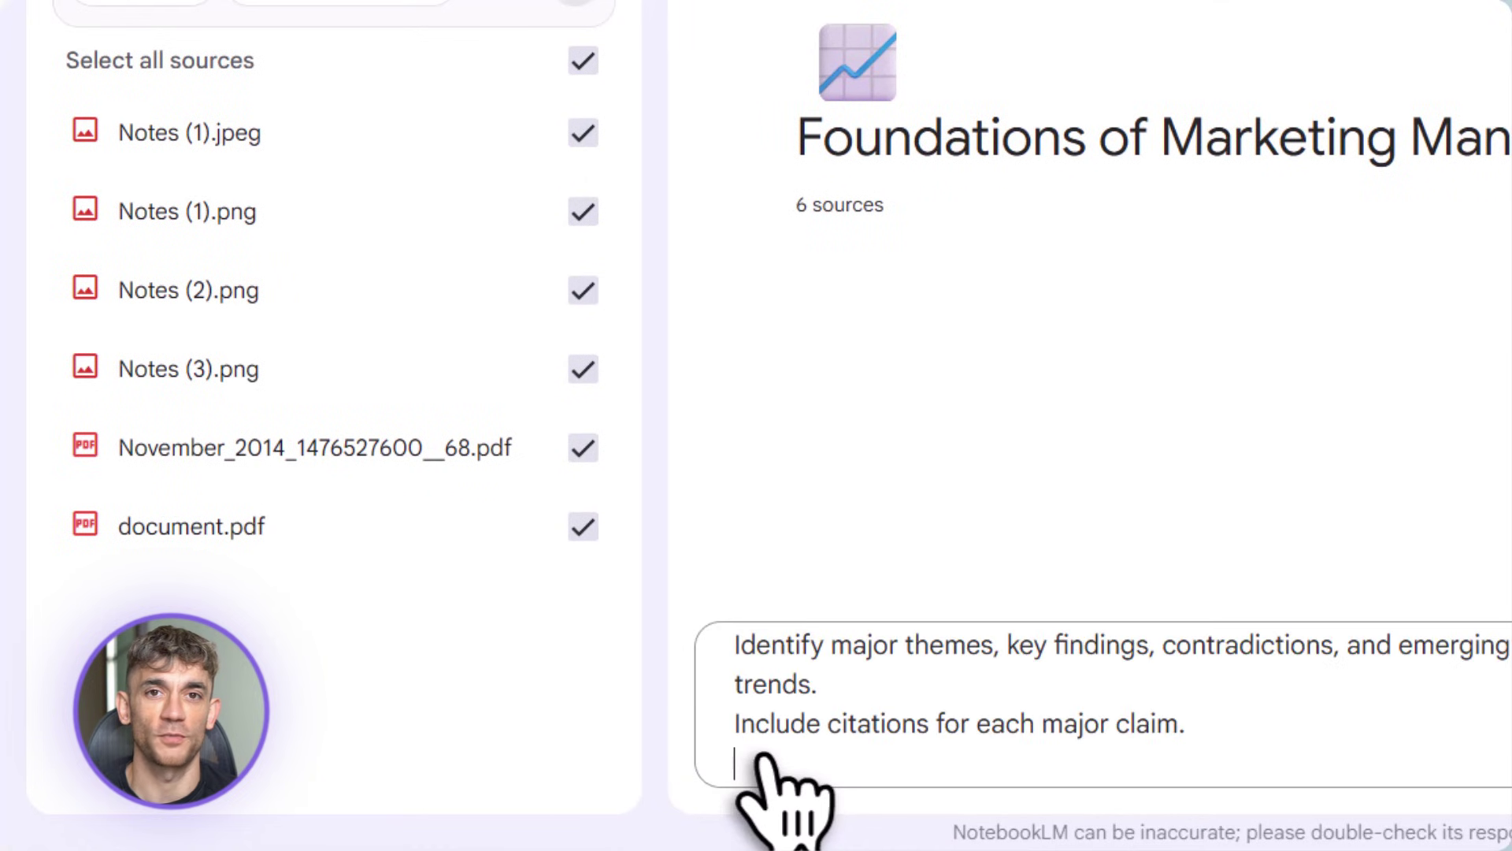
pyautogui.press('BackSpace')
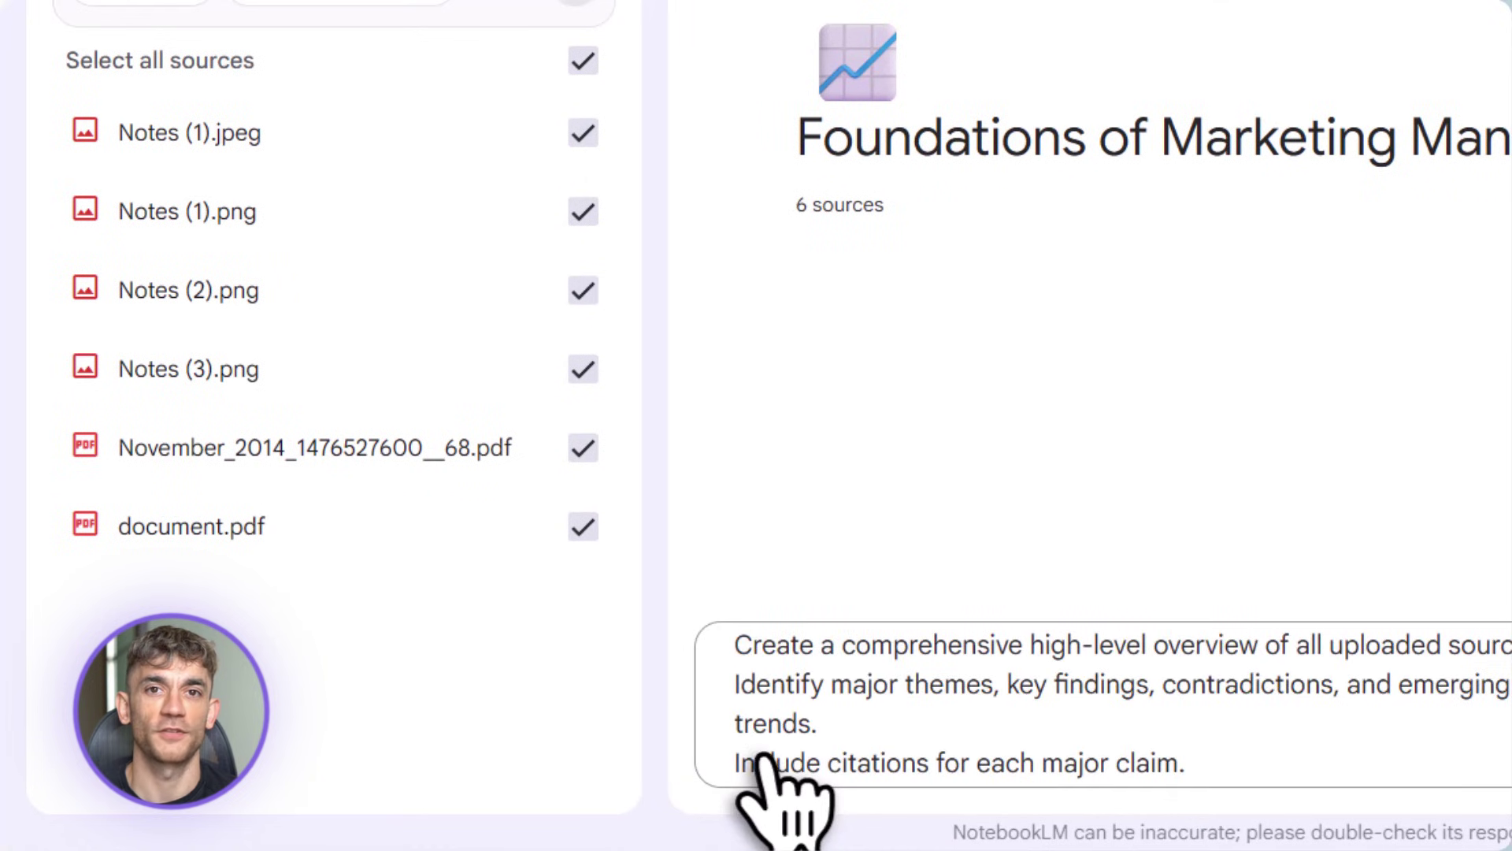
# - Check the overview prompt line by line, from the overview request to the citation instruction, and send it to the chat
pyautogui.moveTo(740, 647); pyautogui.dragTo(871, 675)
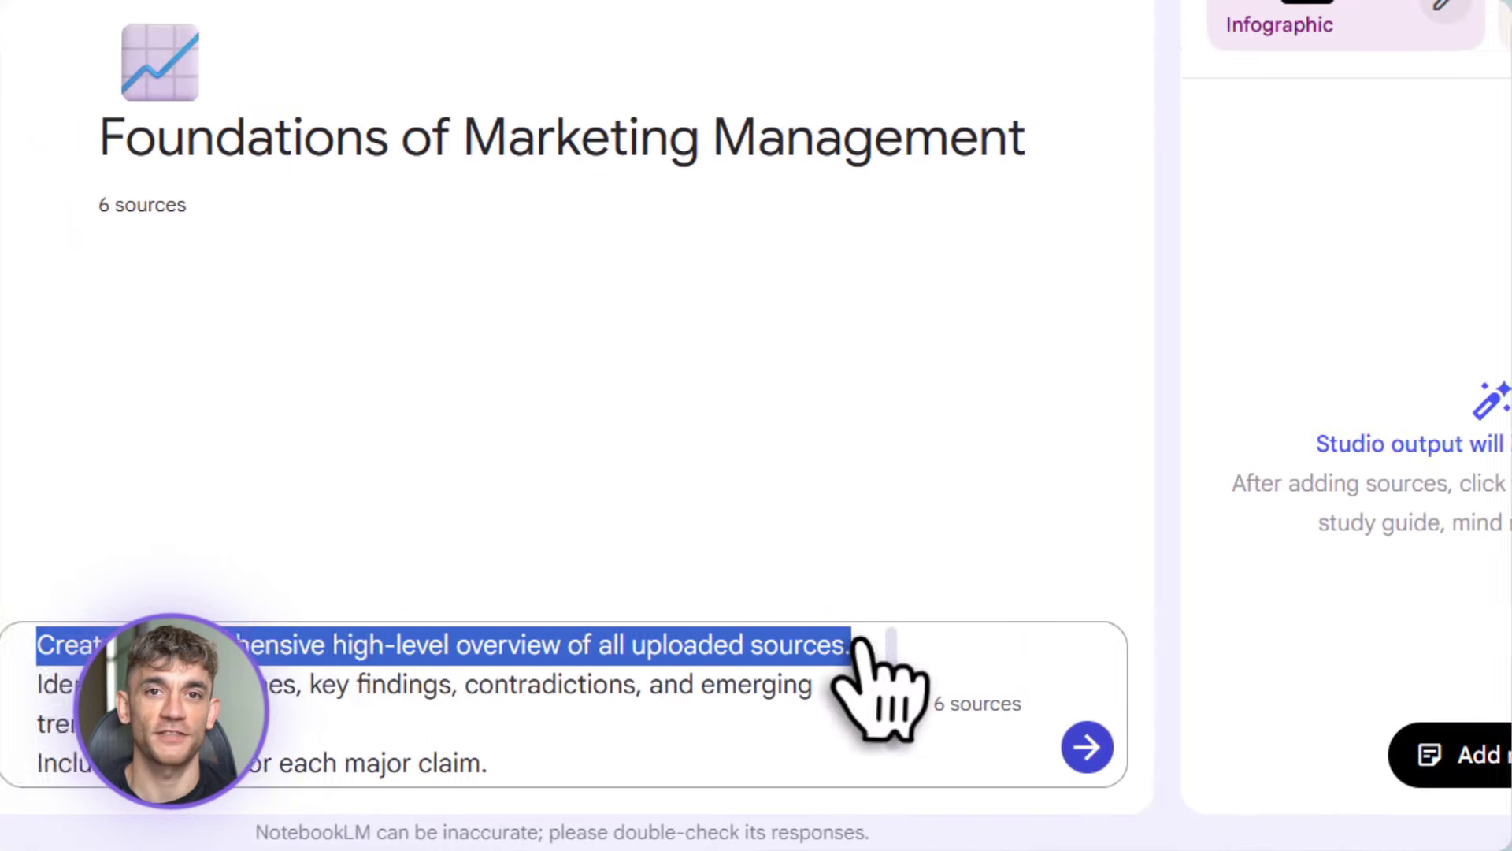
pyautogui.click(769, 692)
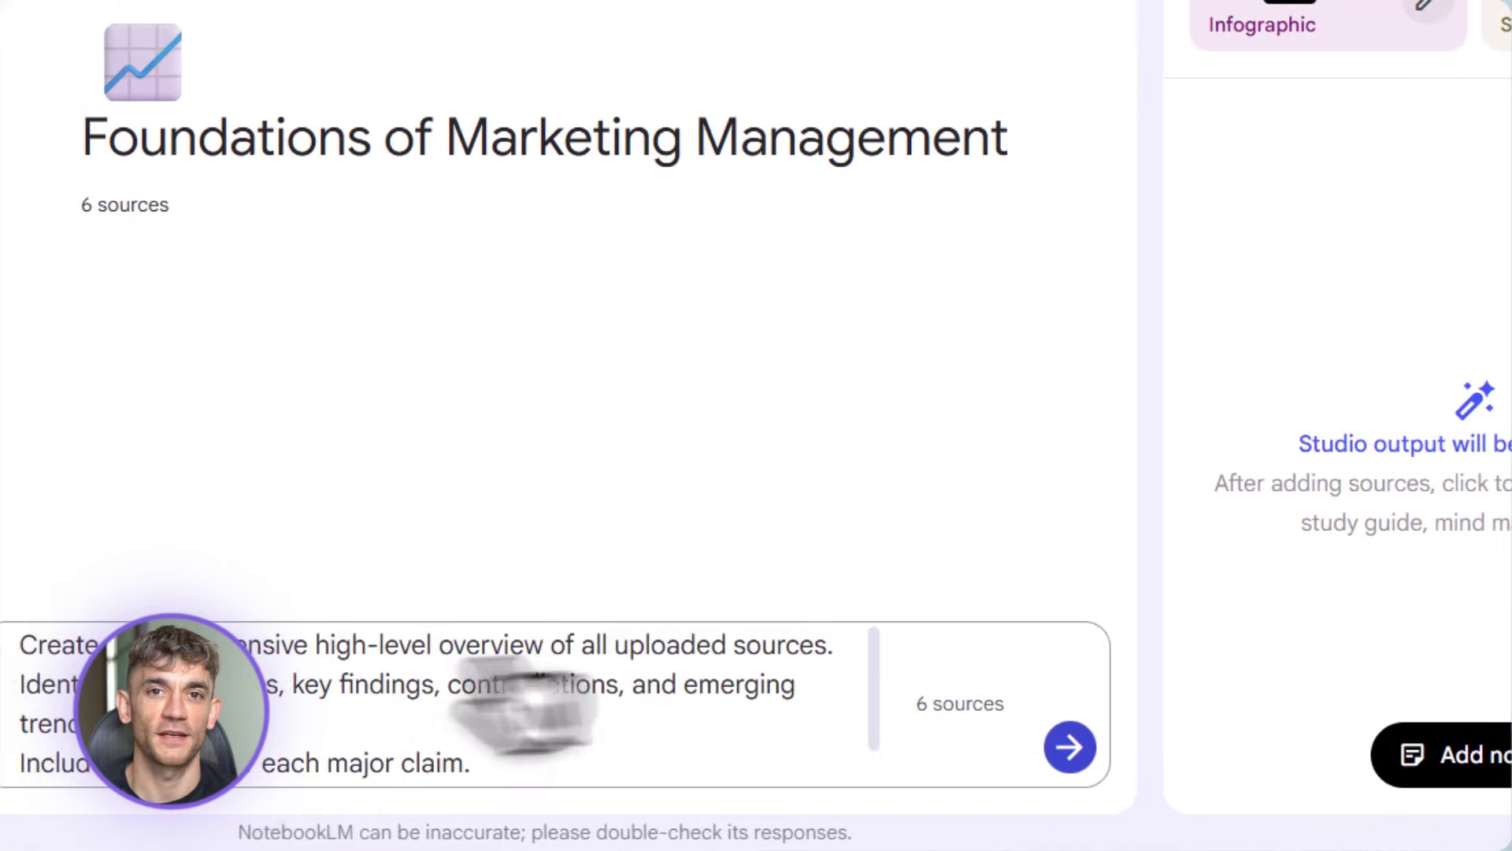
pyautogui.moveTo(24, 684); pyautogui.dragTo(309, 691)
pyautogui.moveTo(1020, 689); pyautogui.dragTo(1496, 685)
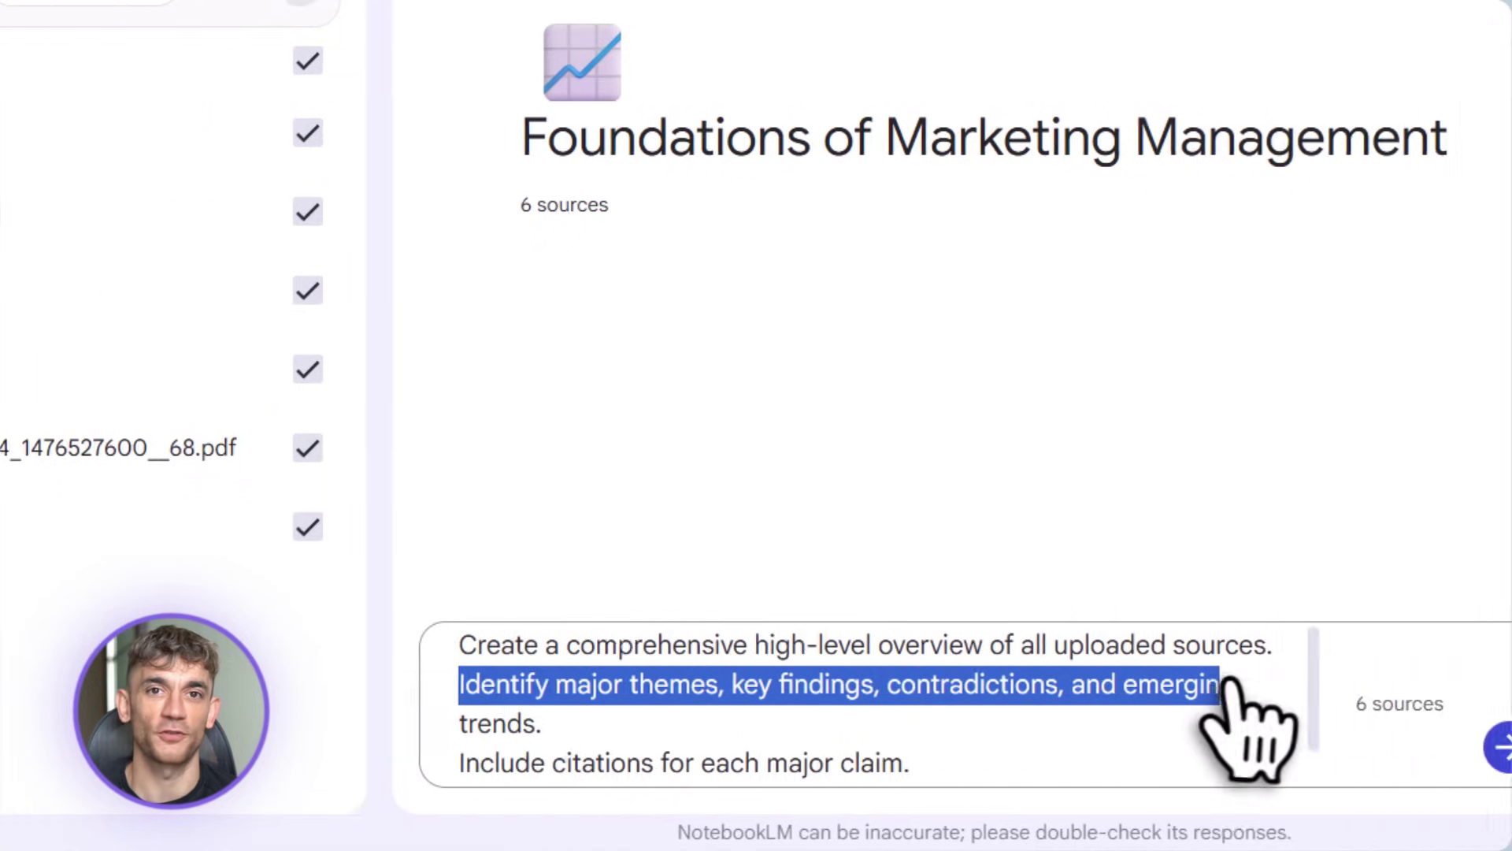
pyautogui.moveTo(1221, 685); pyautogui.dragTo(1244, 692)
pyautogui.click(1229, 701)
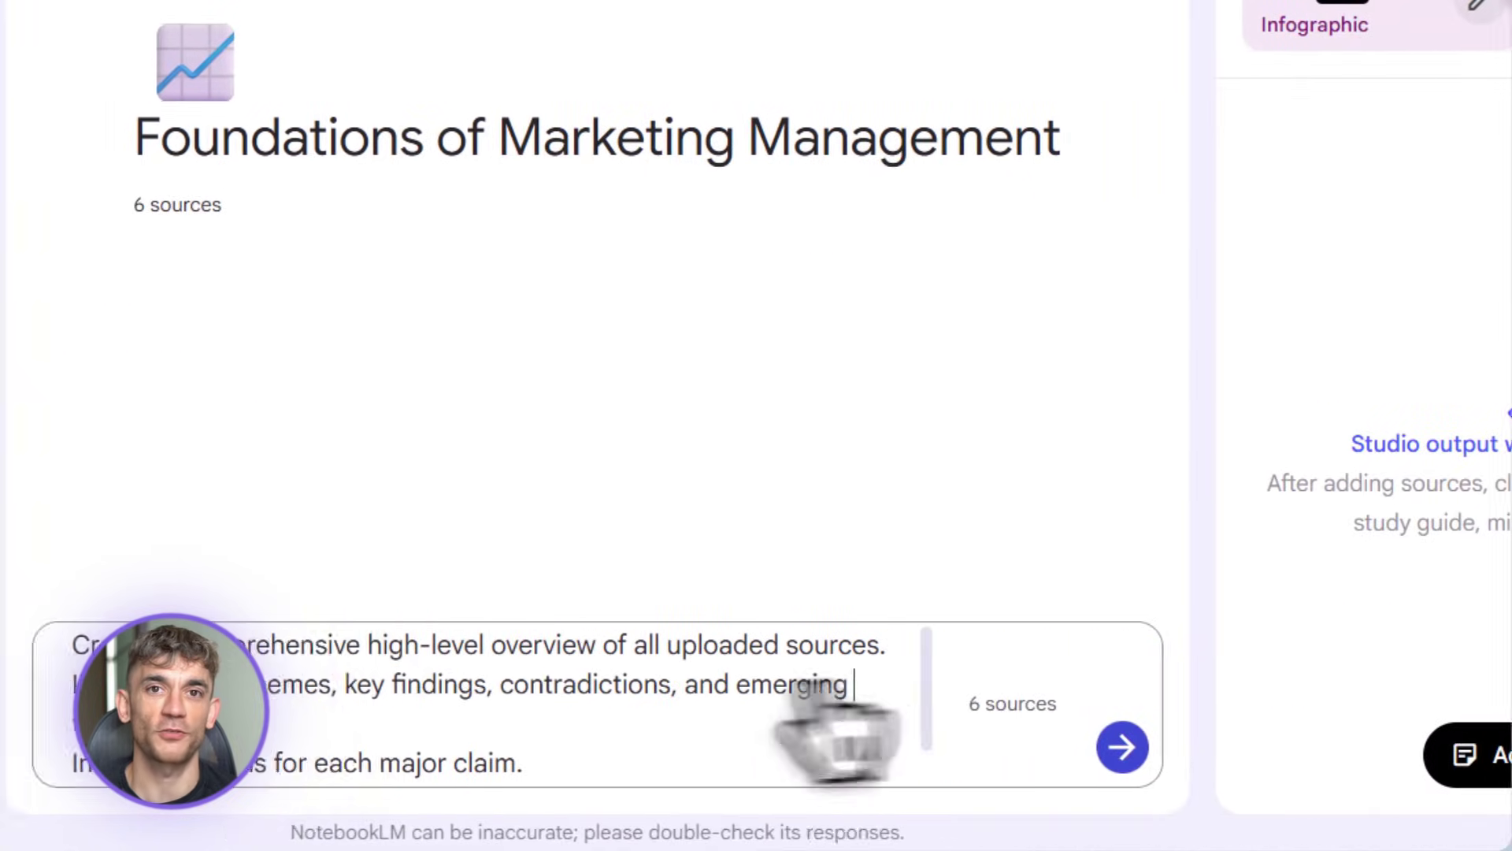
pyautogui.moveTo(461, 726); pyautogui.dragTo(498, 729)
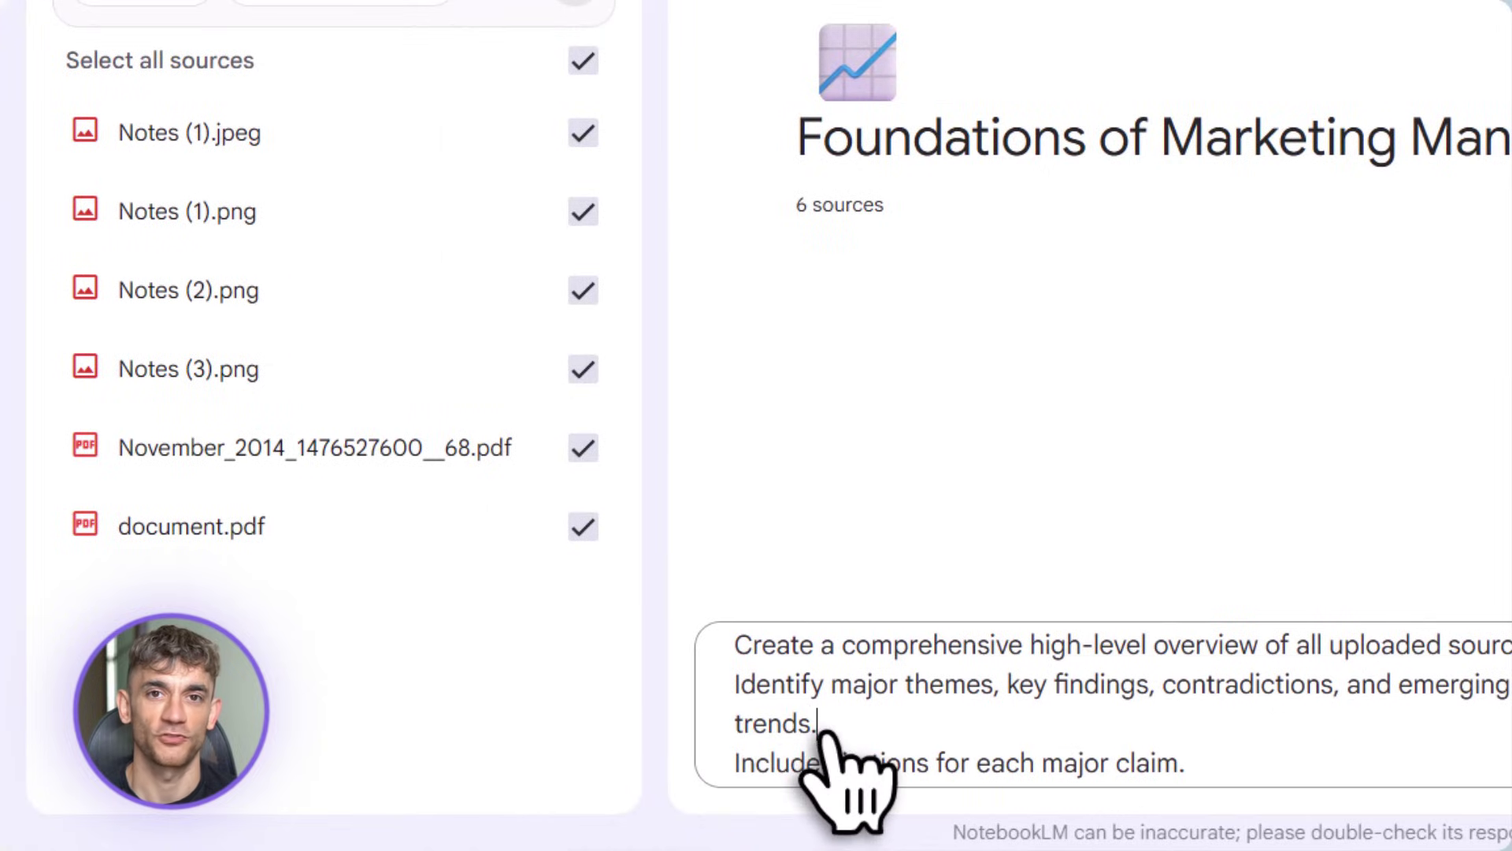
pyautogui.scroll(-1, 825, 737)
pyautogui.moveTo(1134, 677); pyautogui.dragTo(1204, 723)
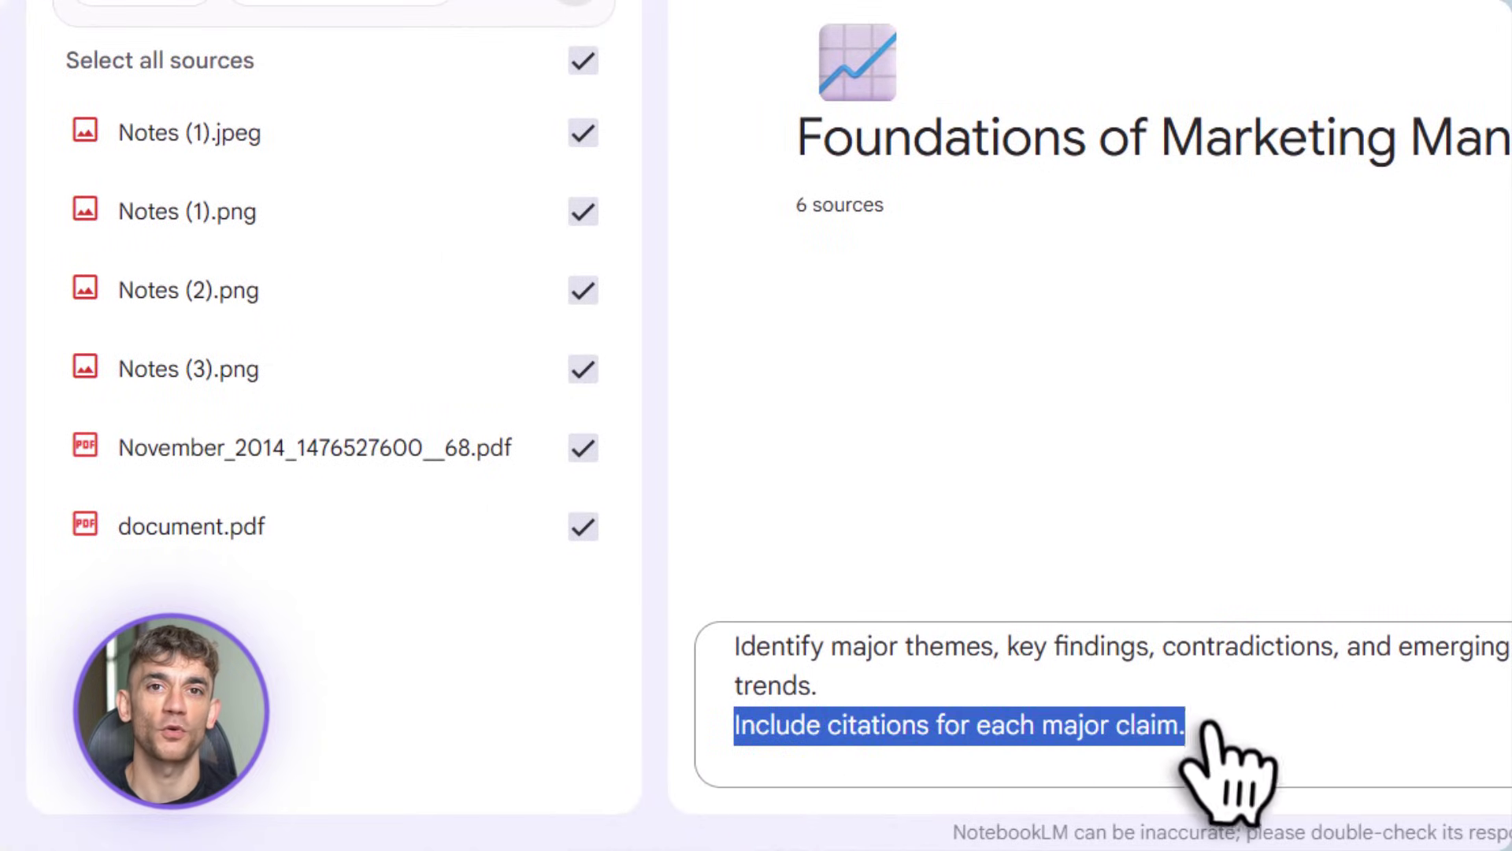
pyautogui.click(1211, 729)
pyautogui.click(912, 743)
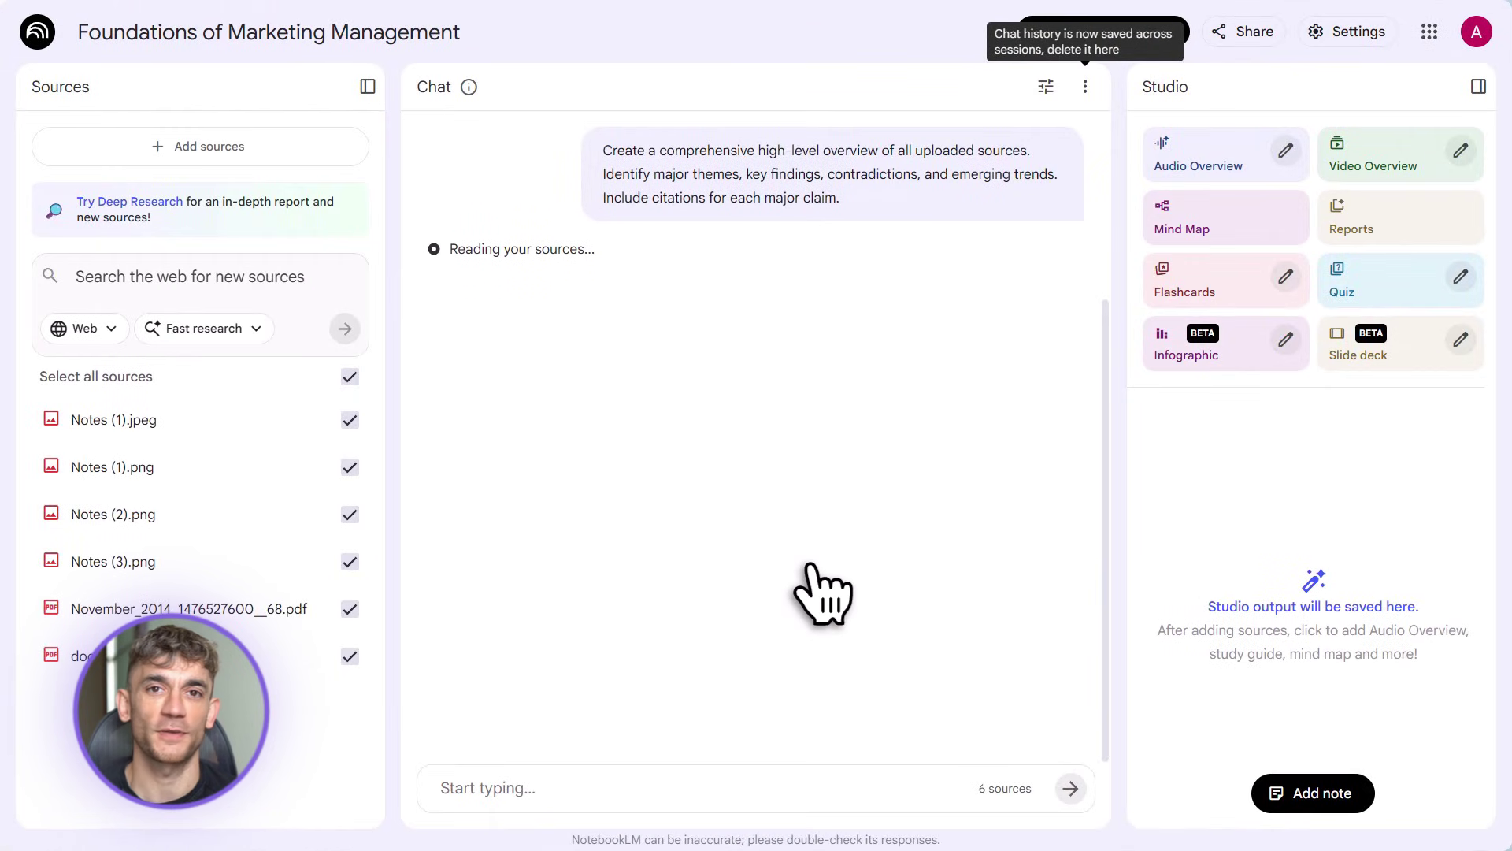
# - Read through the chat's overview of the marketing sources, from the major themes and contradictions tables to the emerging trends and summary
pyautogui.scroll(-10, 820, 591)
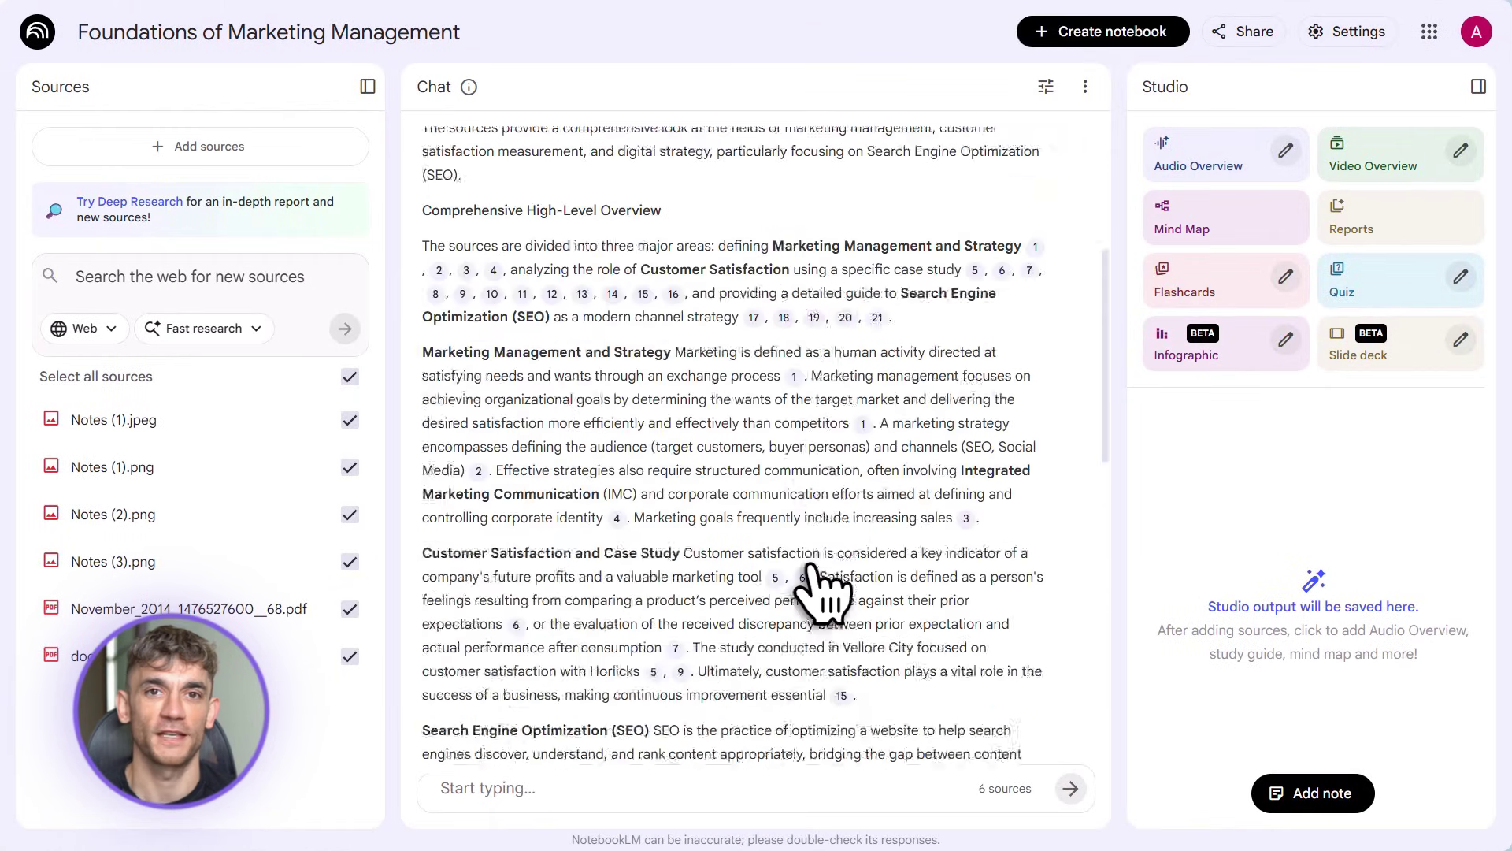
pyautogui.scroll(-10, 819, 591)
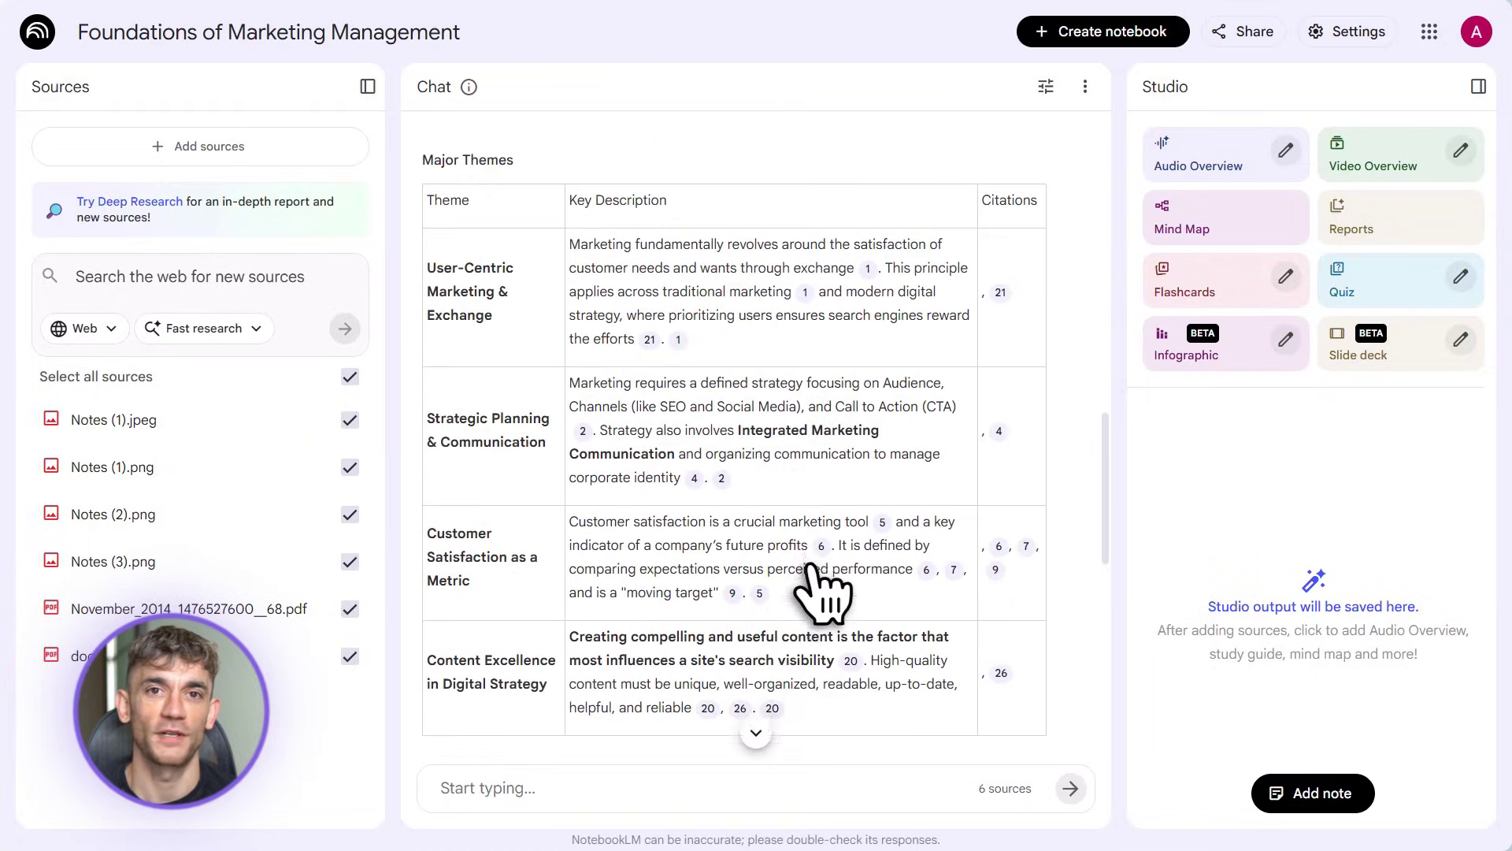
pyautogui.scroll(-10, 822, 592)
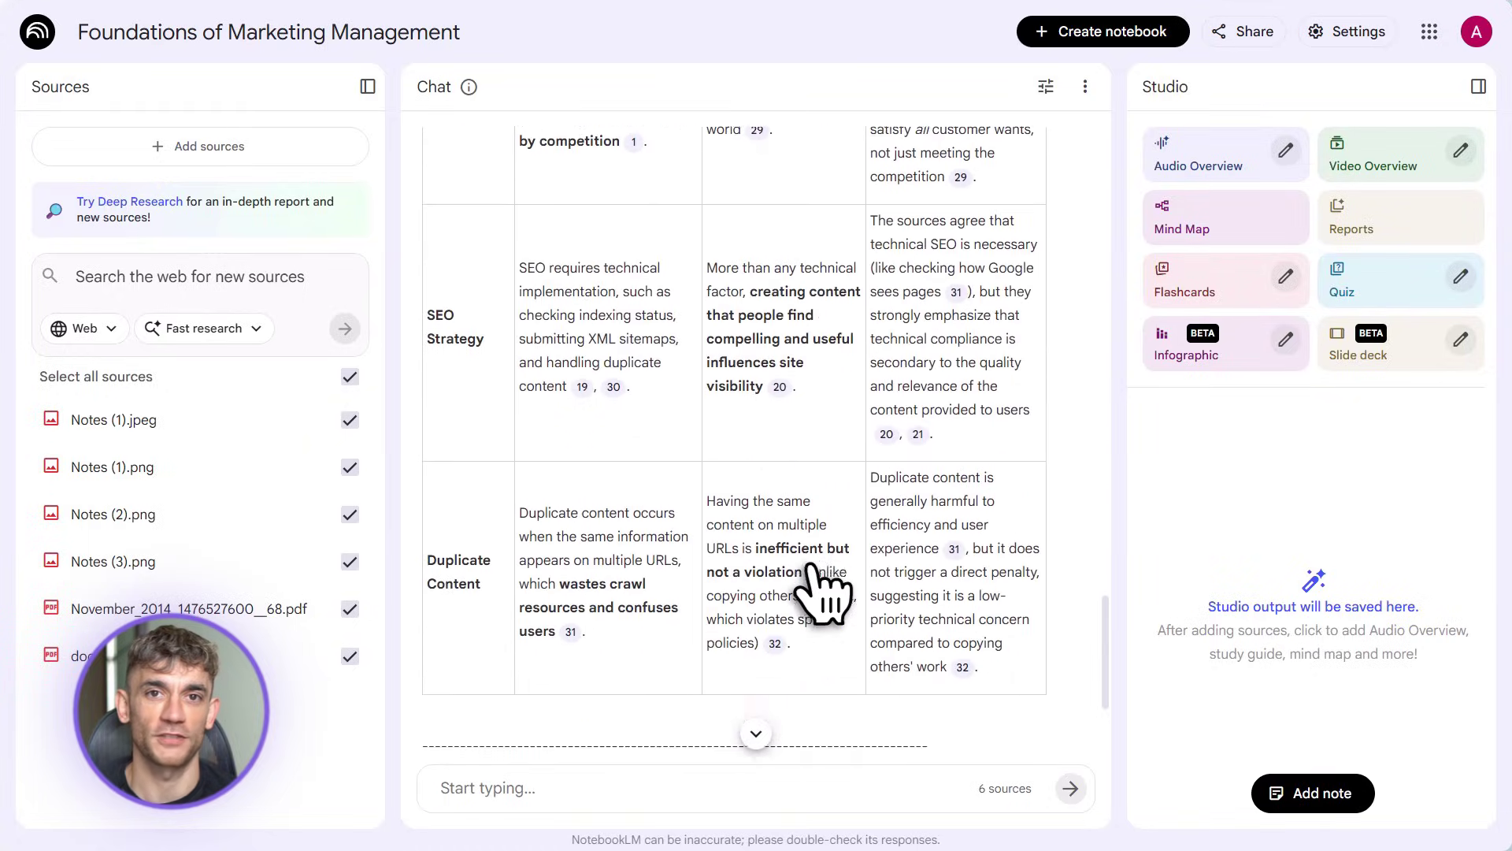
pyautogui.scroll(-2, 819, 591)
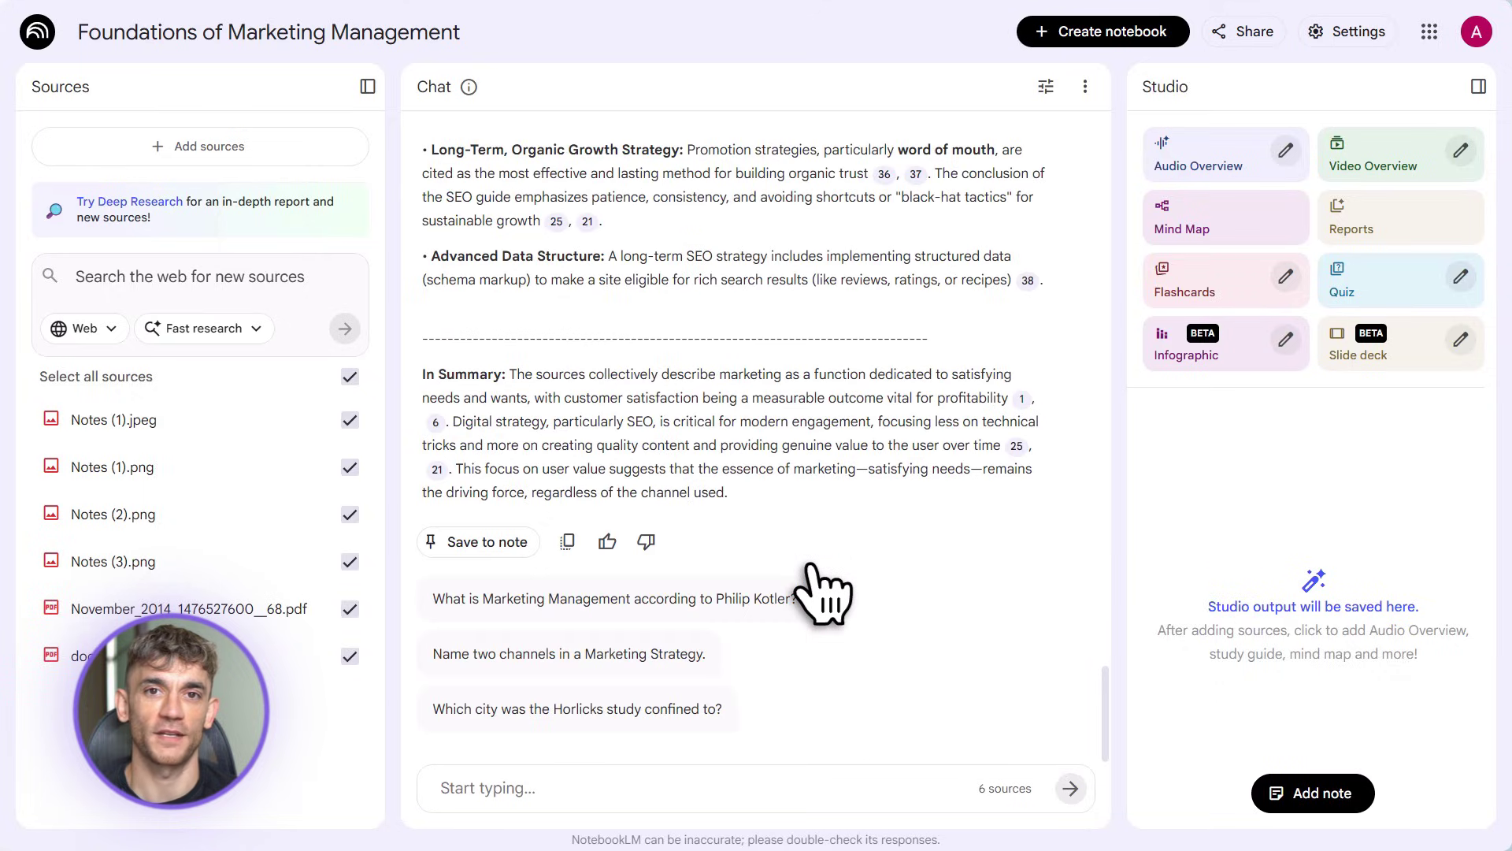
# - Return to the start of the chat overview and inspect the source excerpts behind its numbered citations
pyautogui.scroll(5, 819, 591)
pyautogui.scroll(10, 819, 591)
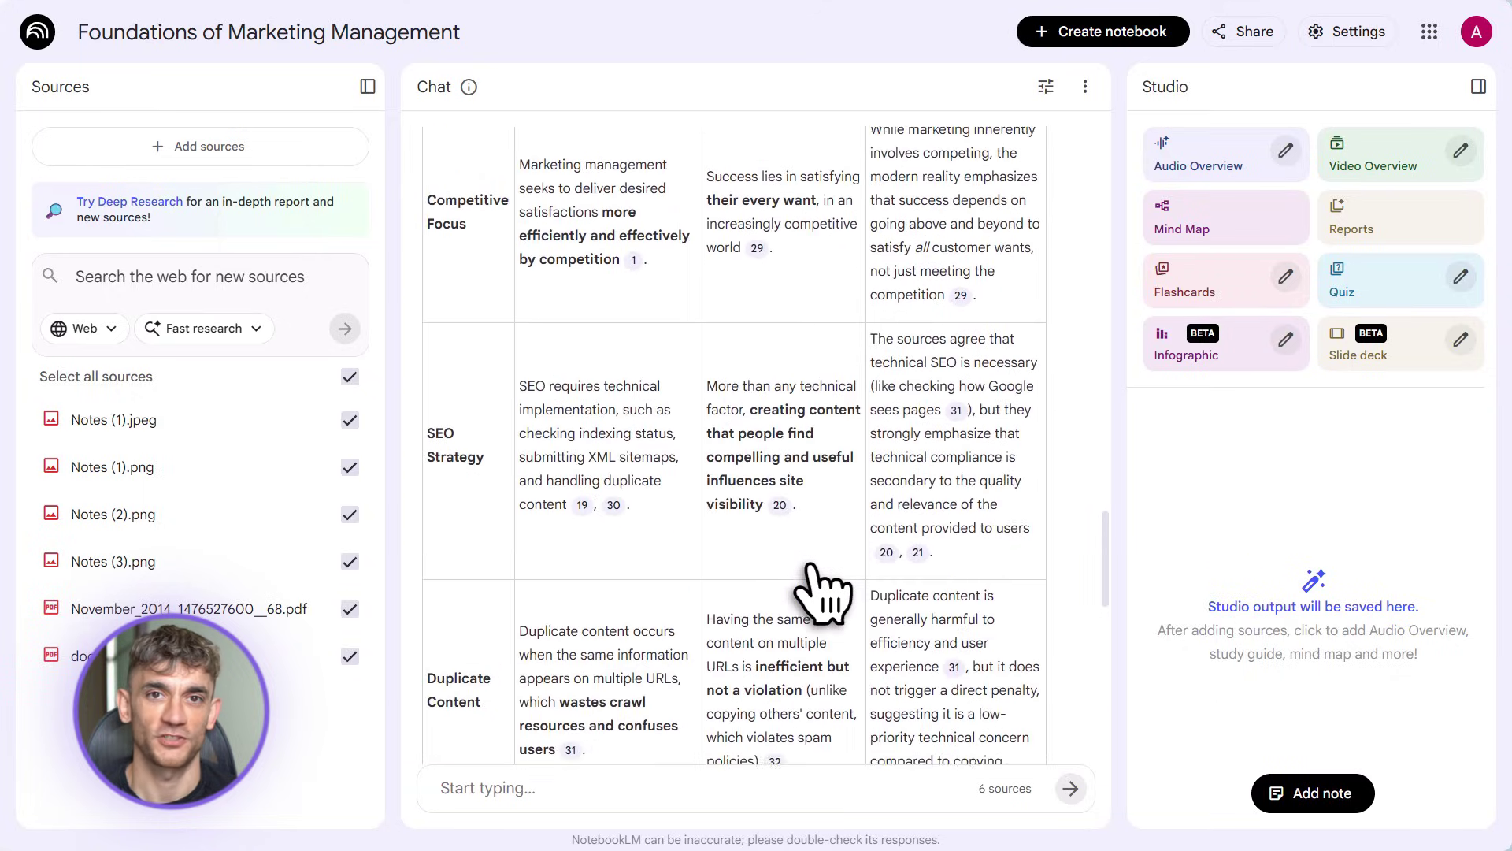
pyautogui.scroll(10, 823, 592)
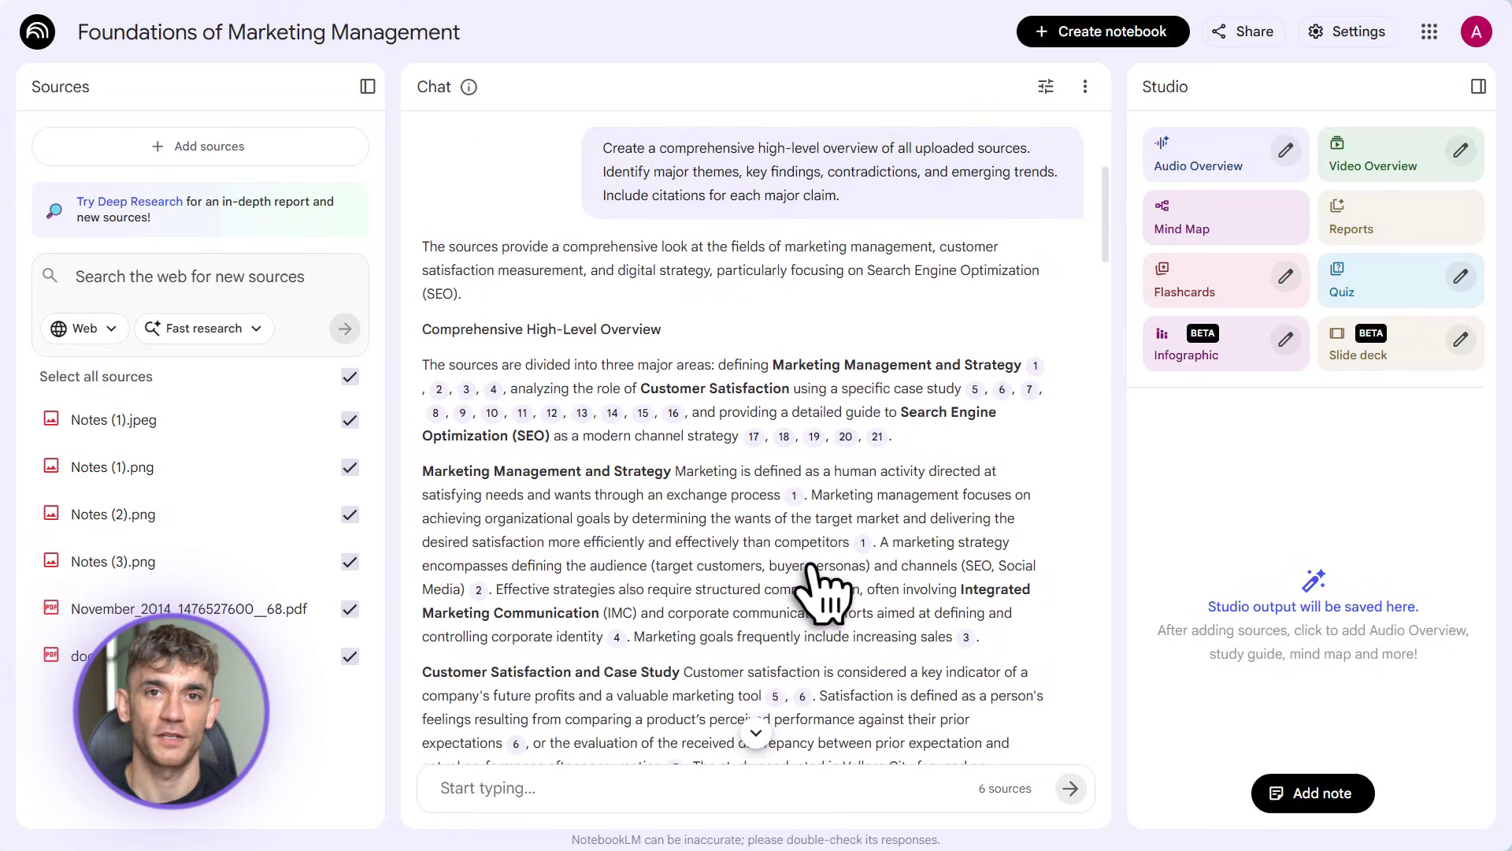
pyautogui.moveTo(754, 437)
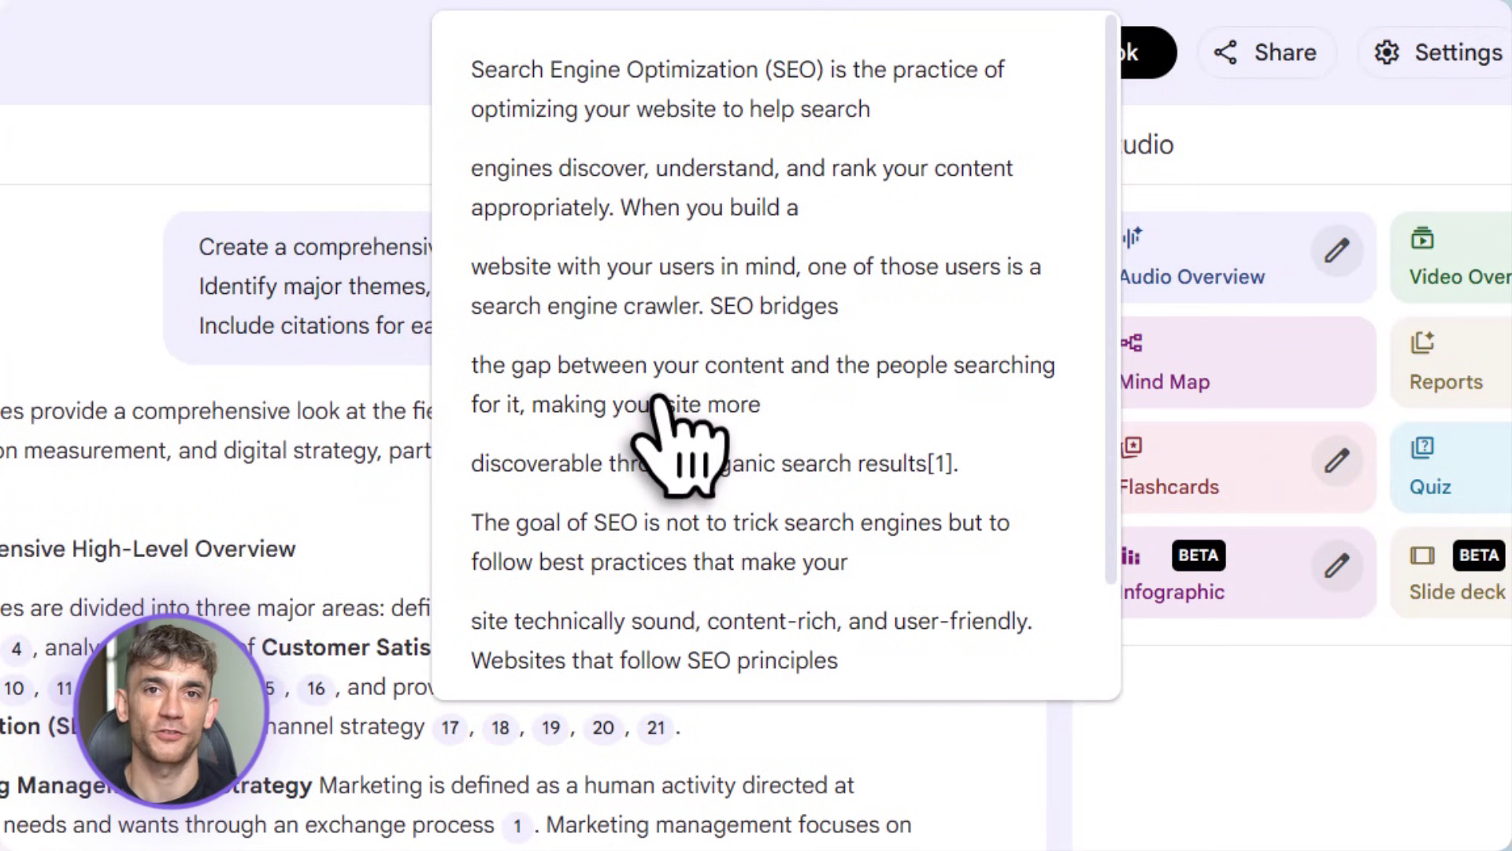
pyautogui.scroll(-2, 660, 403)
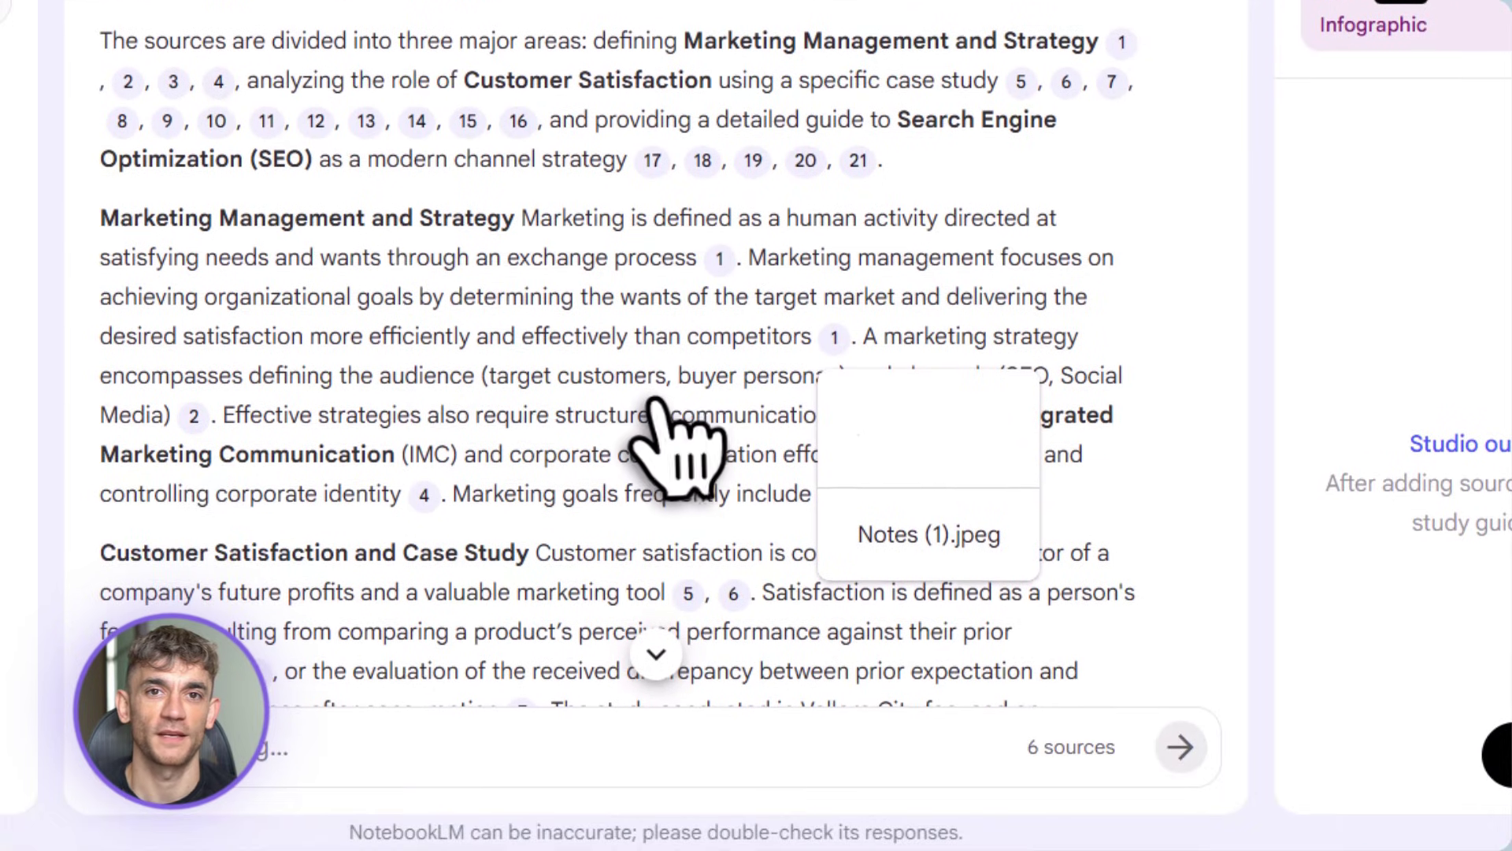
pyautogui.scroll(-1, 654, 512)
# - Skim the overview's customer satisfaction, SEO and major themes sections and return to the original prompt
pyautogui.scroll(-6, 654, 406)
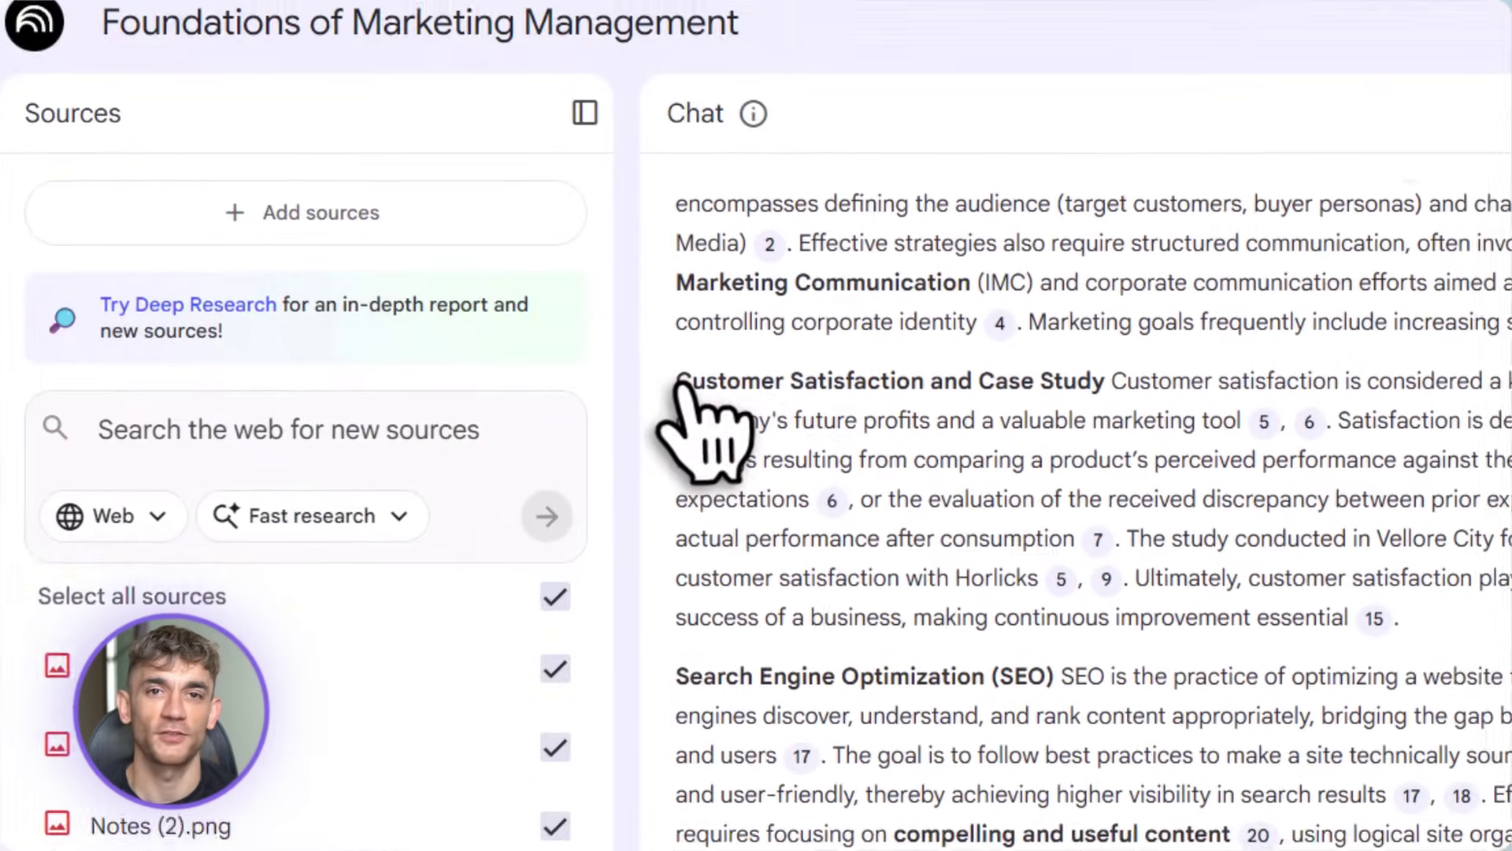
pyautogui.moveTo(399, 69); pyautogui.dragTo(824, 73)
pyautogui.click(1119, 414)
pyautogui.scroll(-1, 1142, 709)
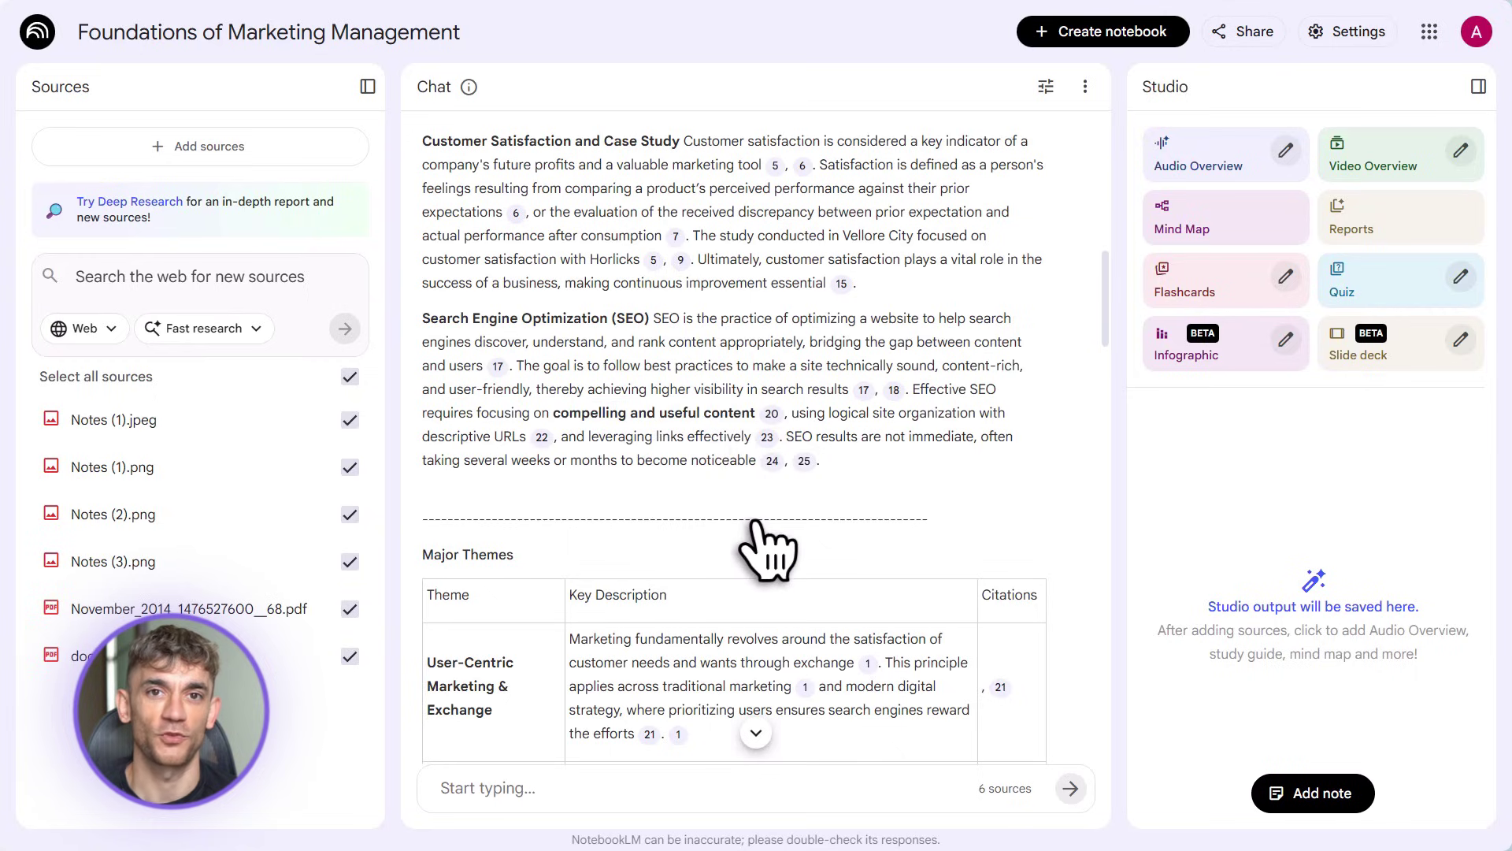
pyautogui.scroll(-12, 768, 552)
pyautogui.scroll(-15, 768, 551)
pyautogui.scroll(20, 768, 551)
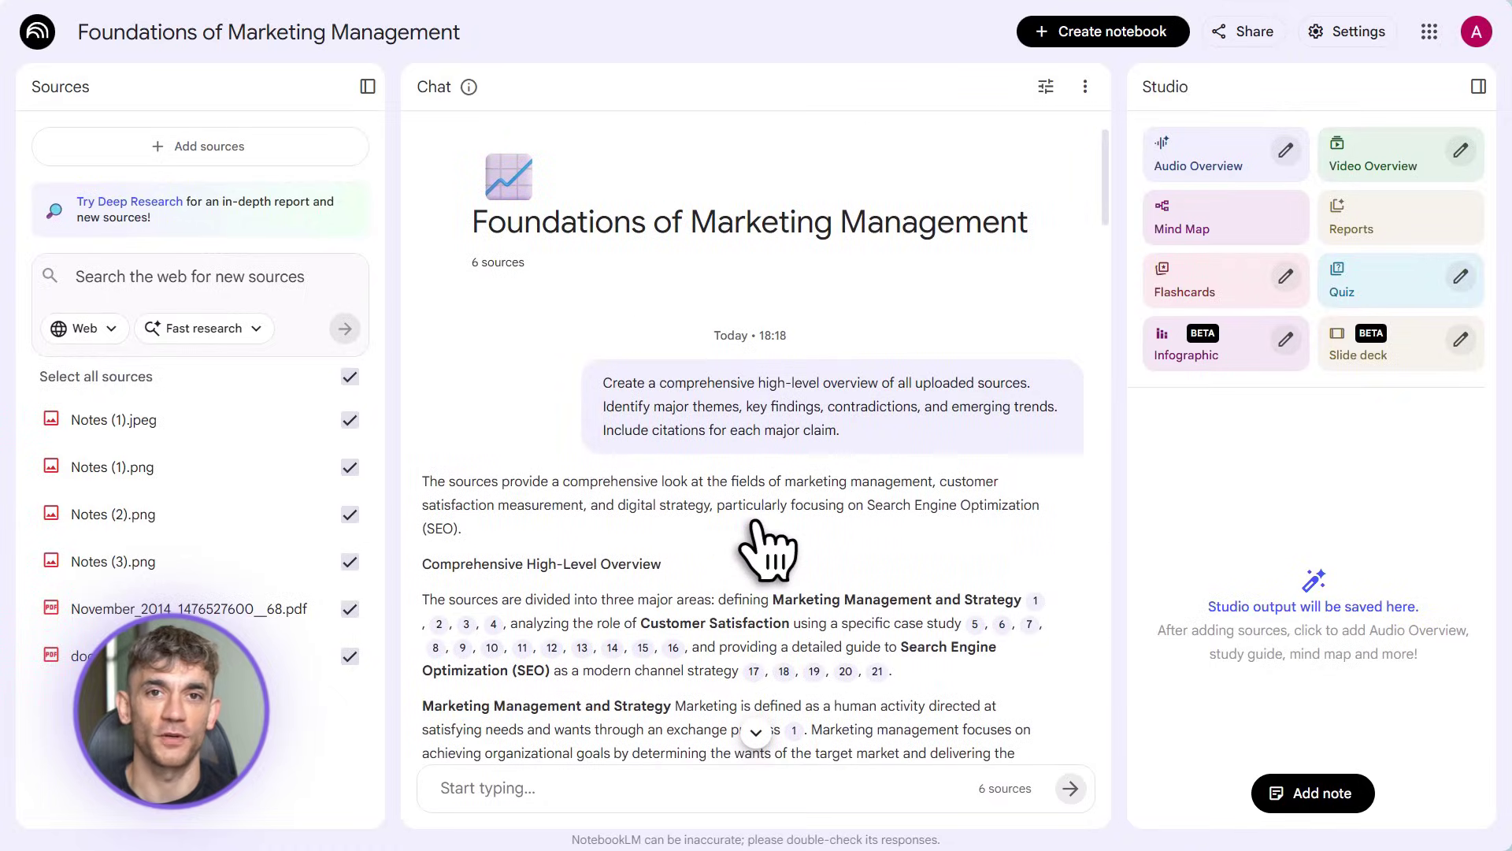
pyautogui.press('F11')
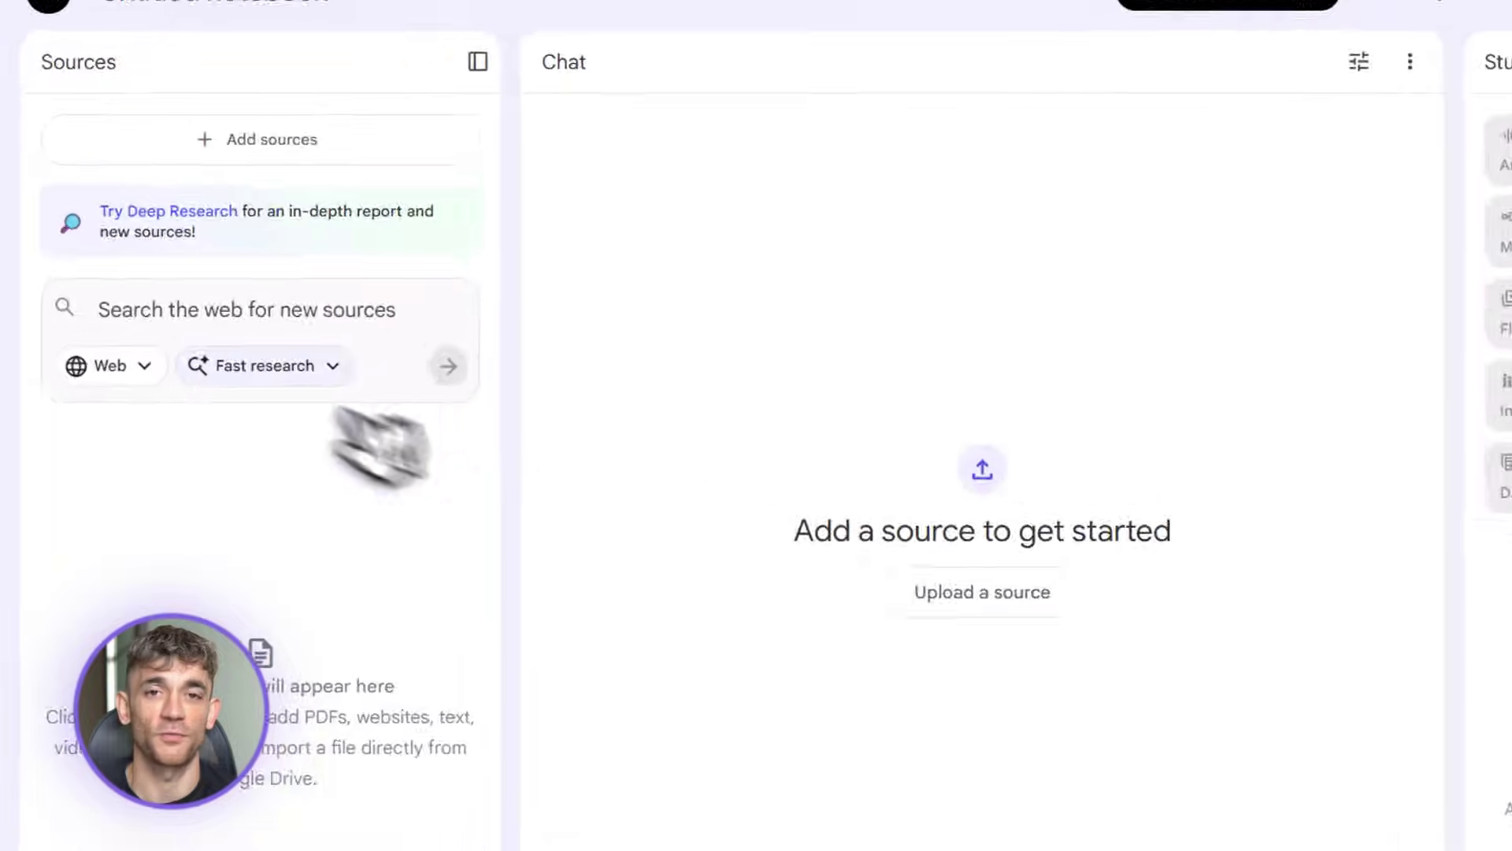
# - Run a Deep Research web search for "AI automation for small online businesses" in the new notebook
pyautogui.click(255, 369)
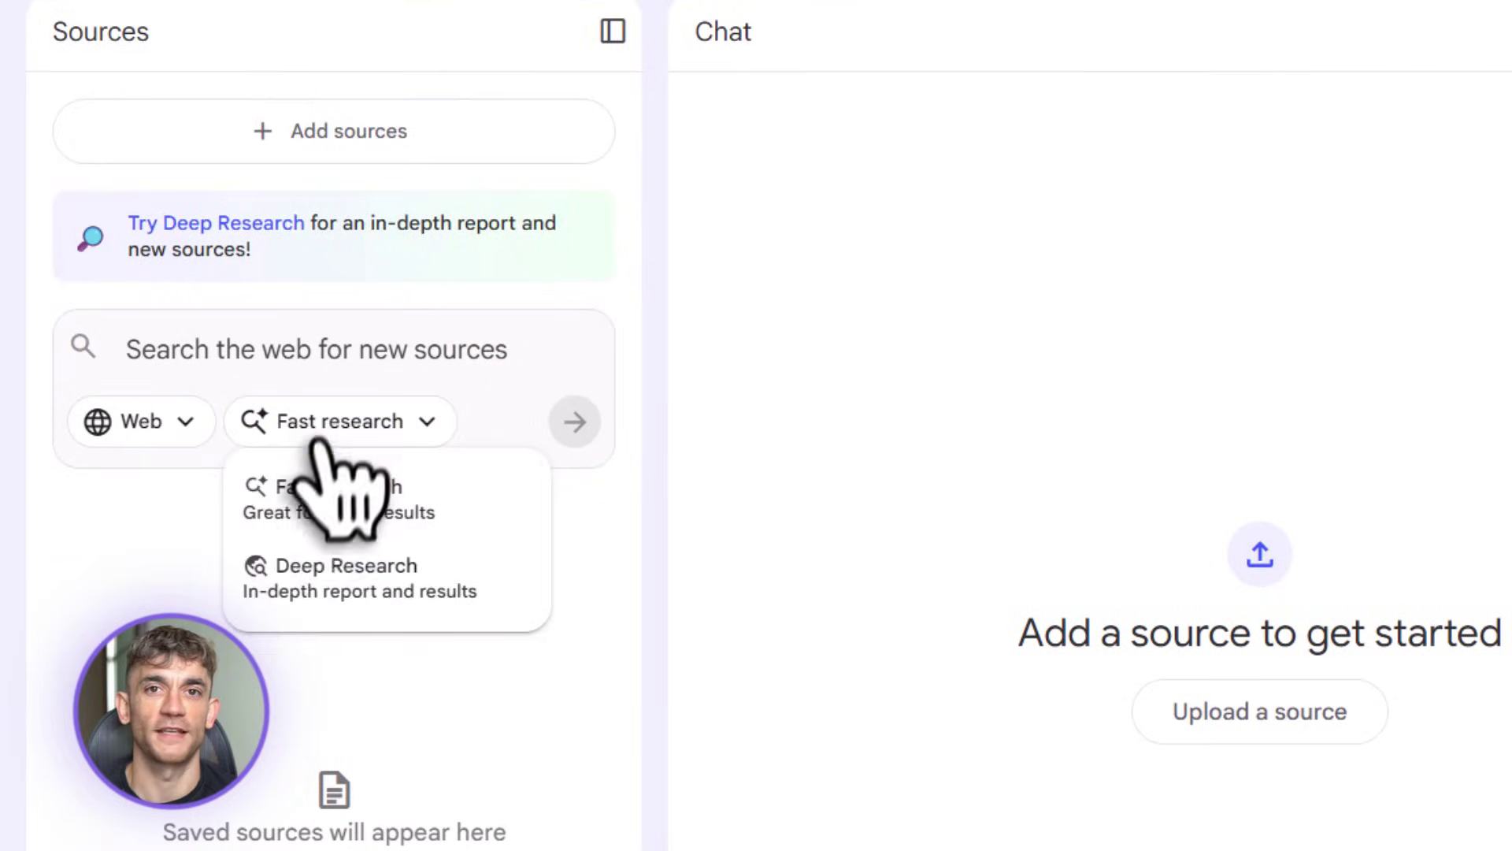
pyautogui.click(279, 590)
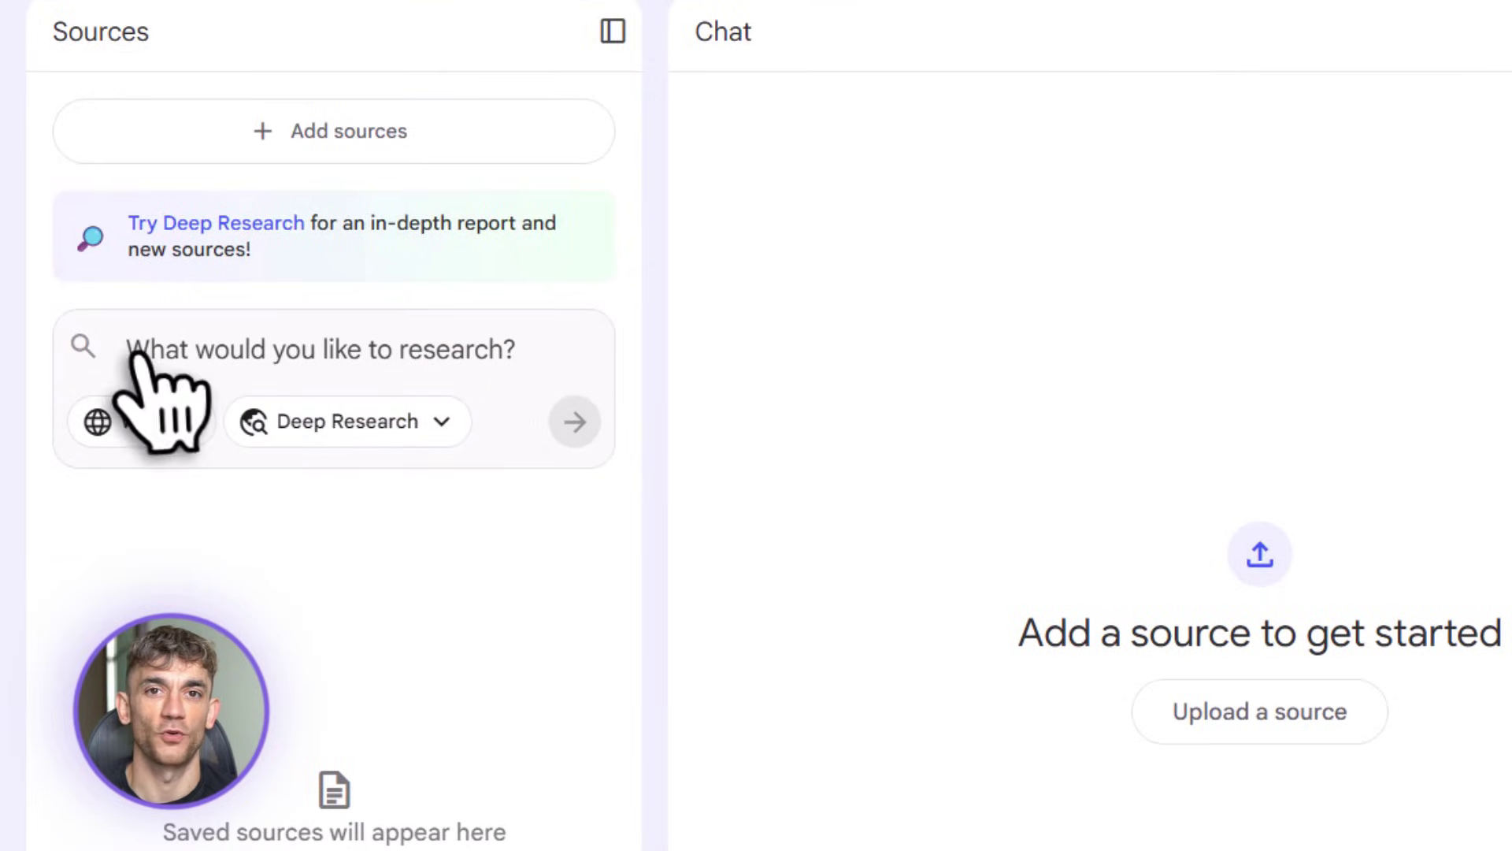
pyautogui.write('AI automation for small online businesses')
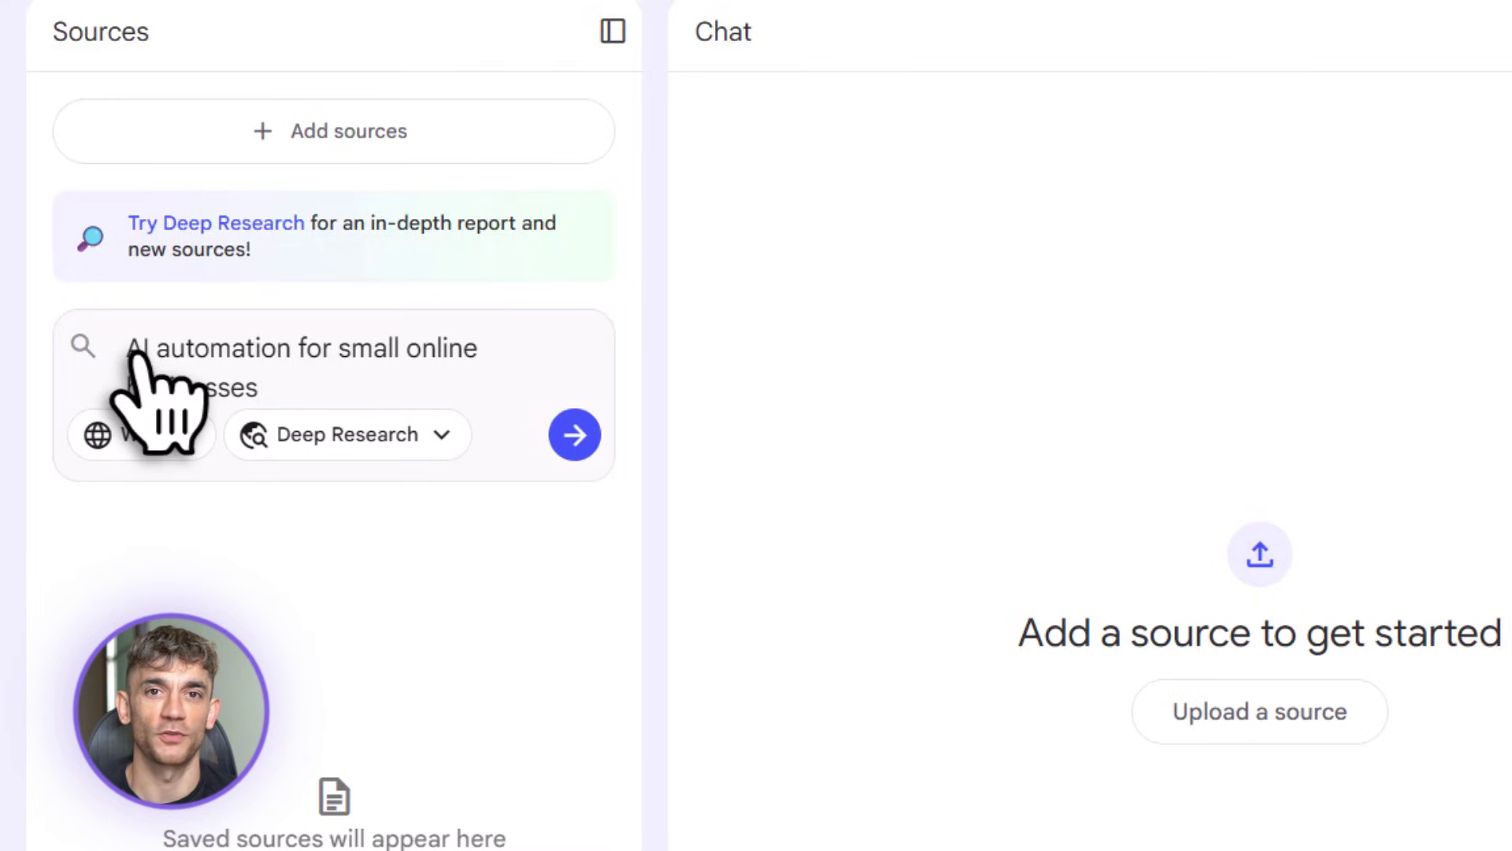
pyautogui.moveTo(134, 350); pyautogui.dragTo(304, 433)
pyautogui.press('Right')
pyautogui.click(575, 435)
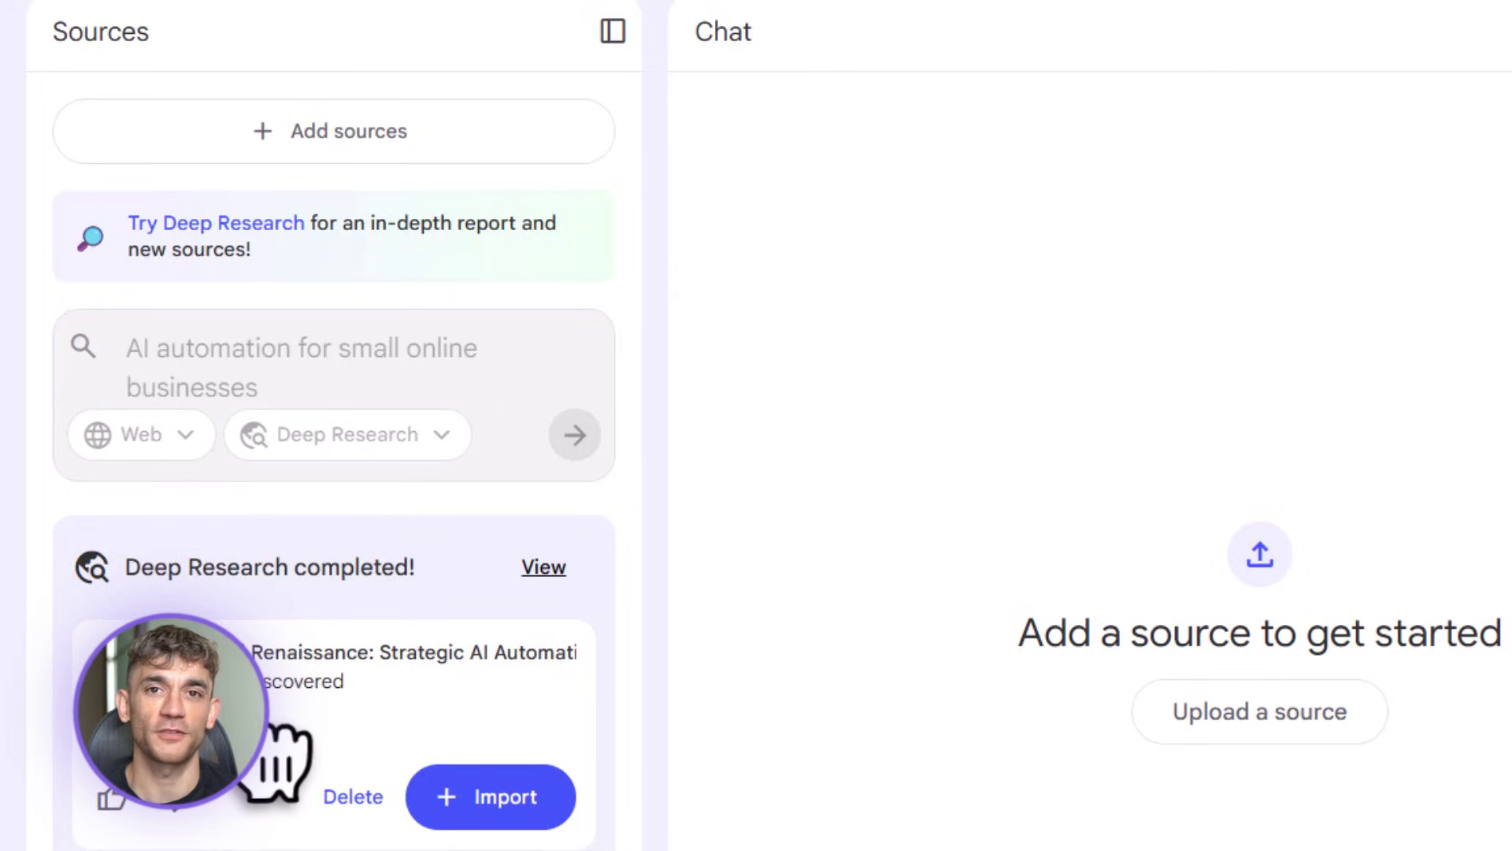
# - Review the Deep Research report's cited sources and import the report with all of them into the notebook
pyautogui.tripleClick(337, 651)
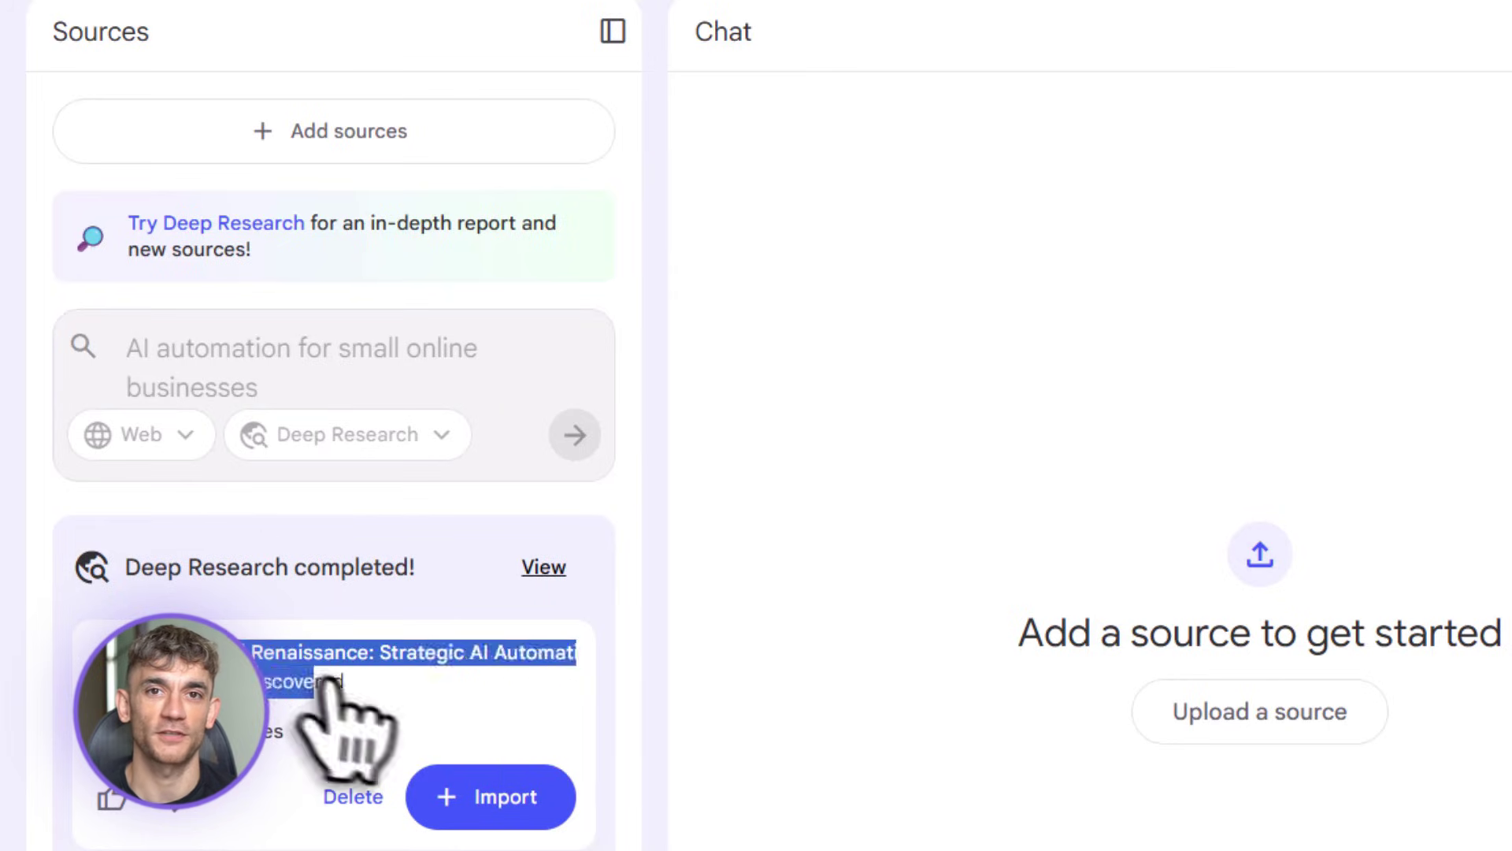
pyautogui.click(564, 650)
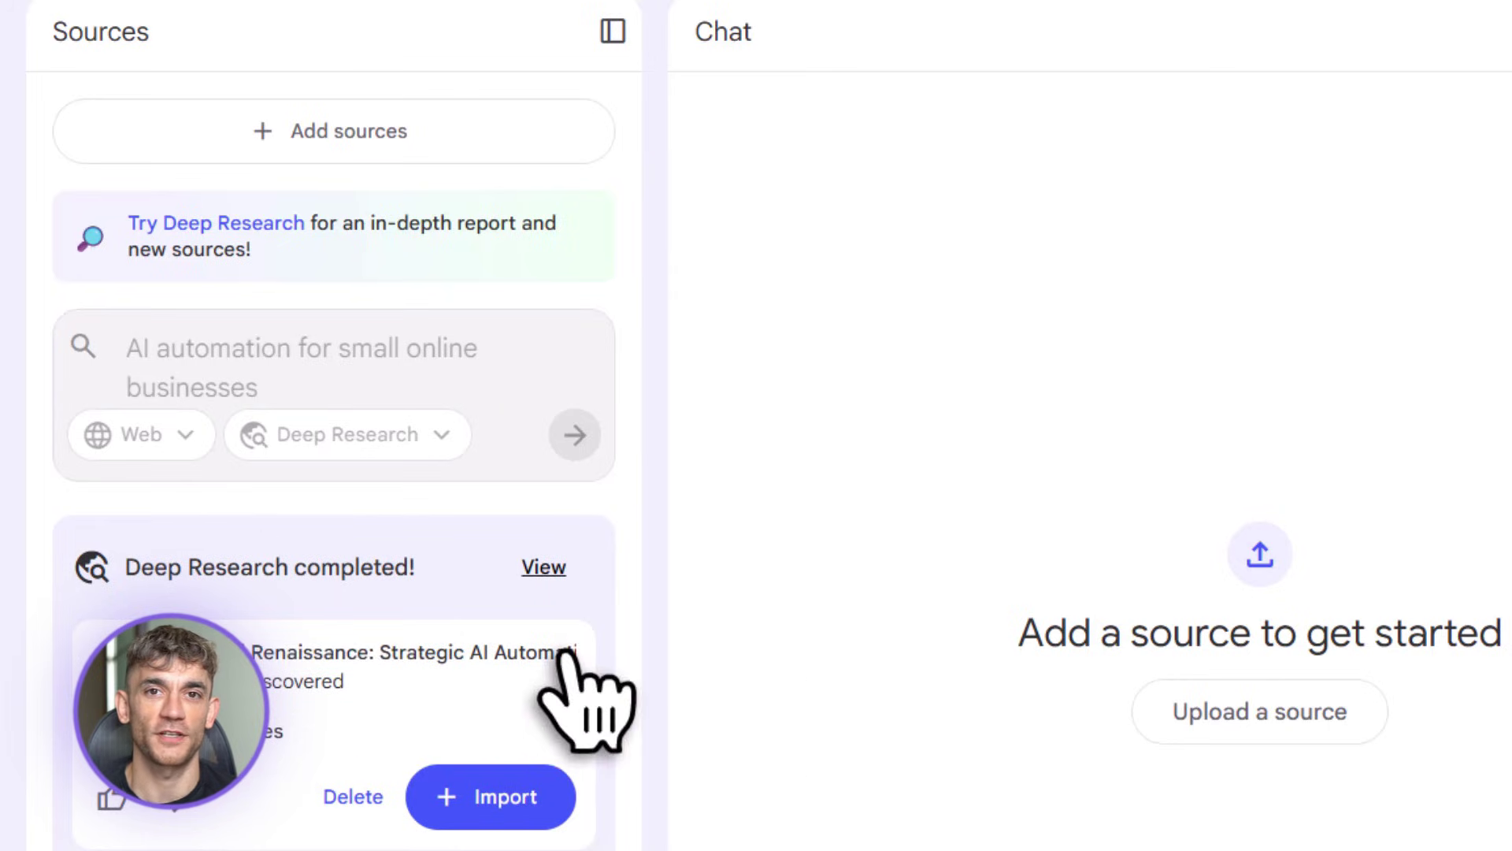
pyautogui.click(534, 587)
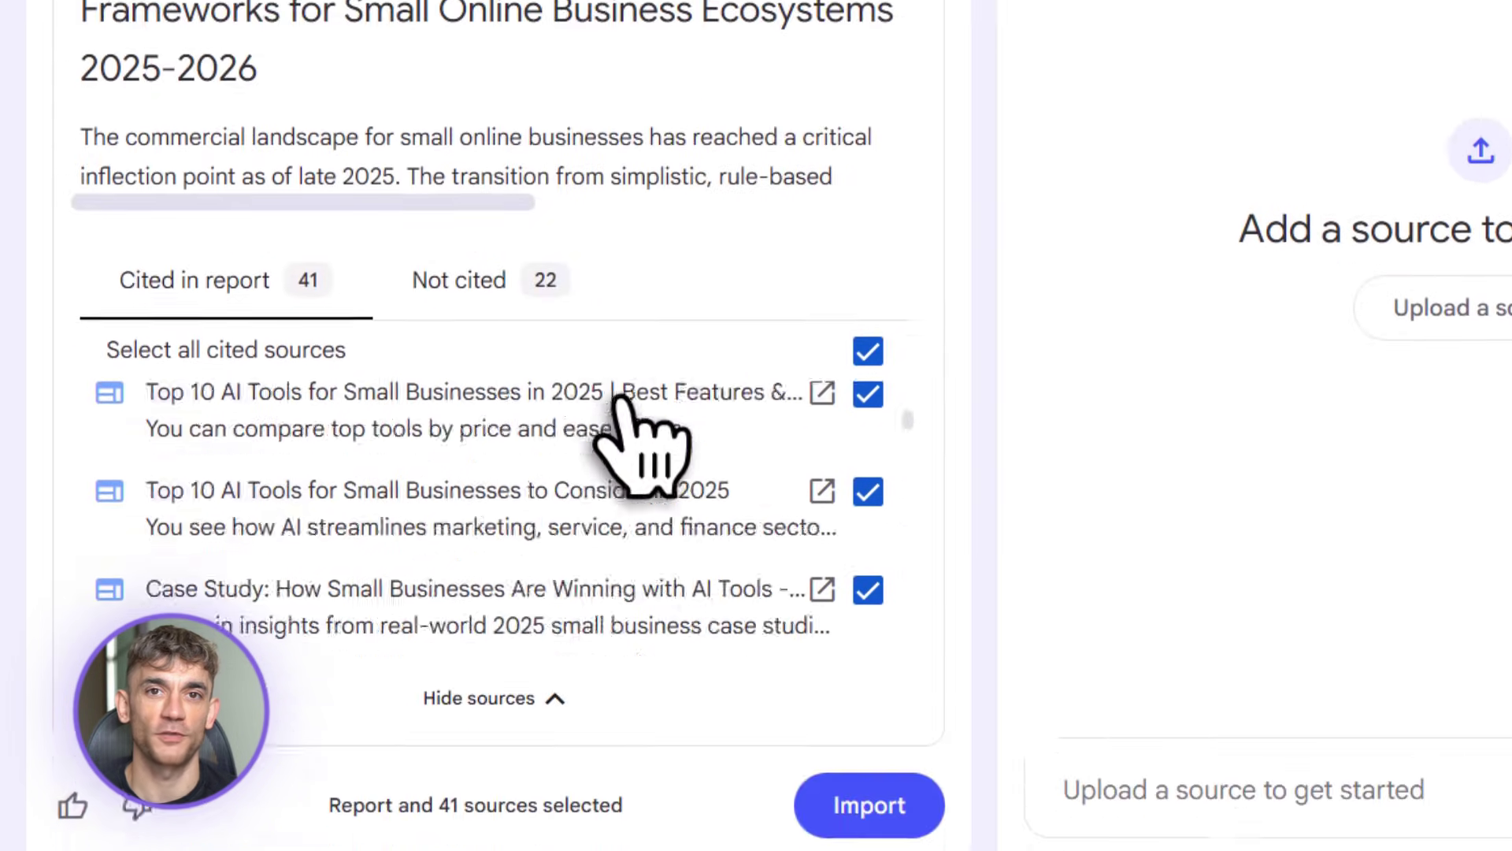
pyautogui.scroll(-15, 654, 551)
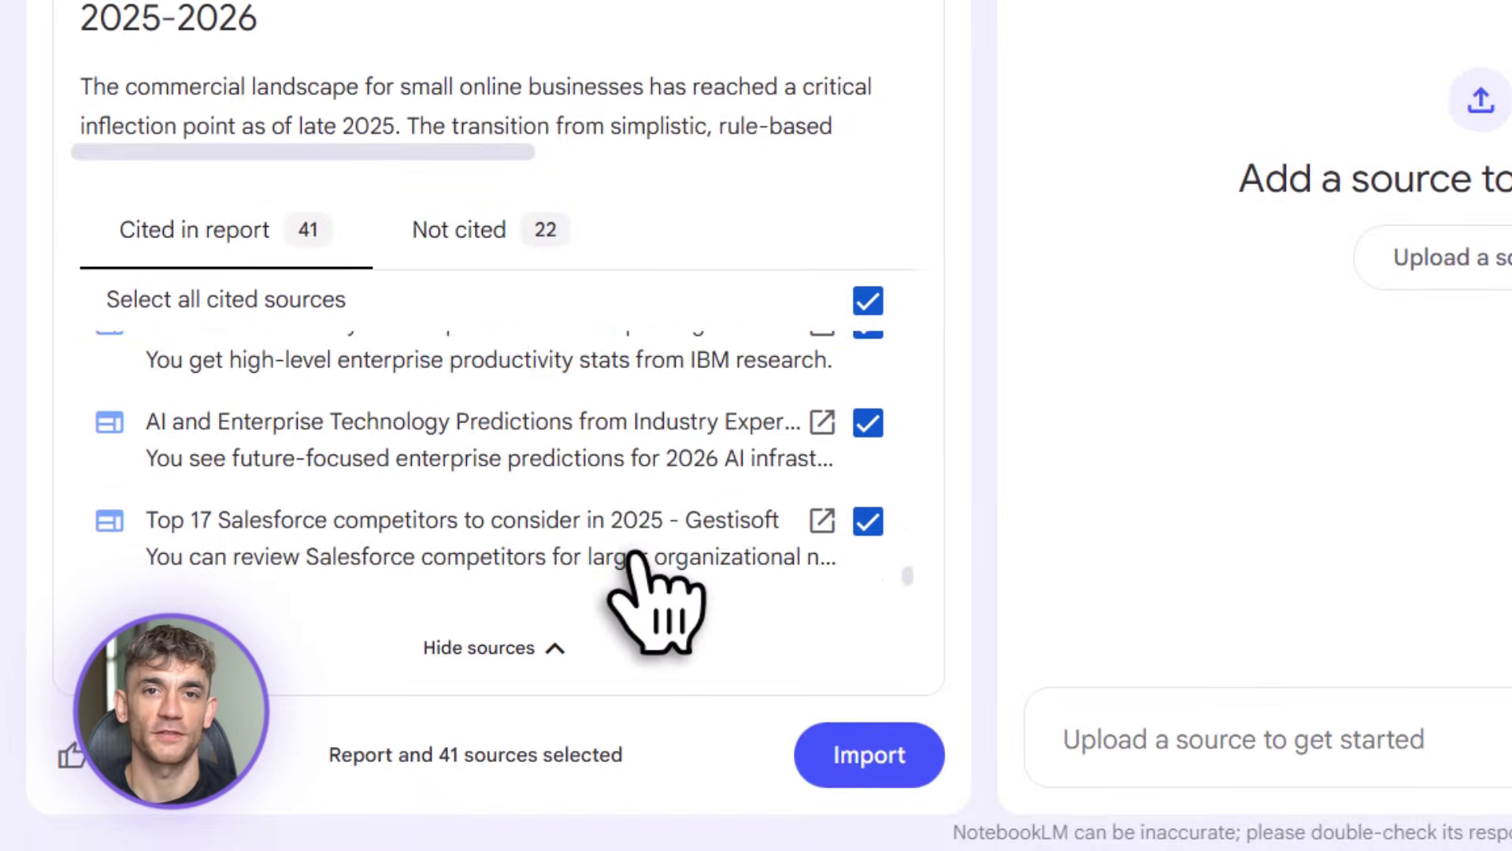
pyautogui.click(841, 752)
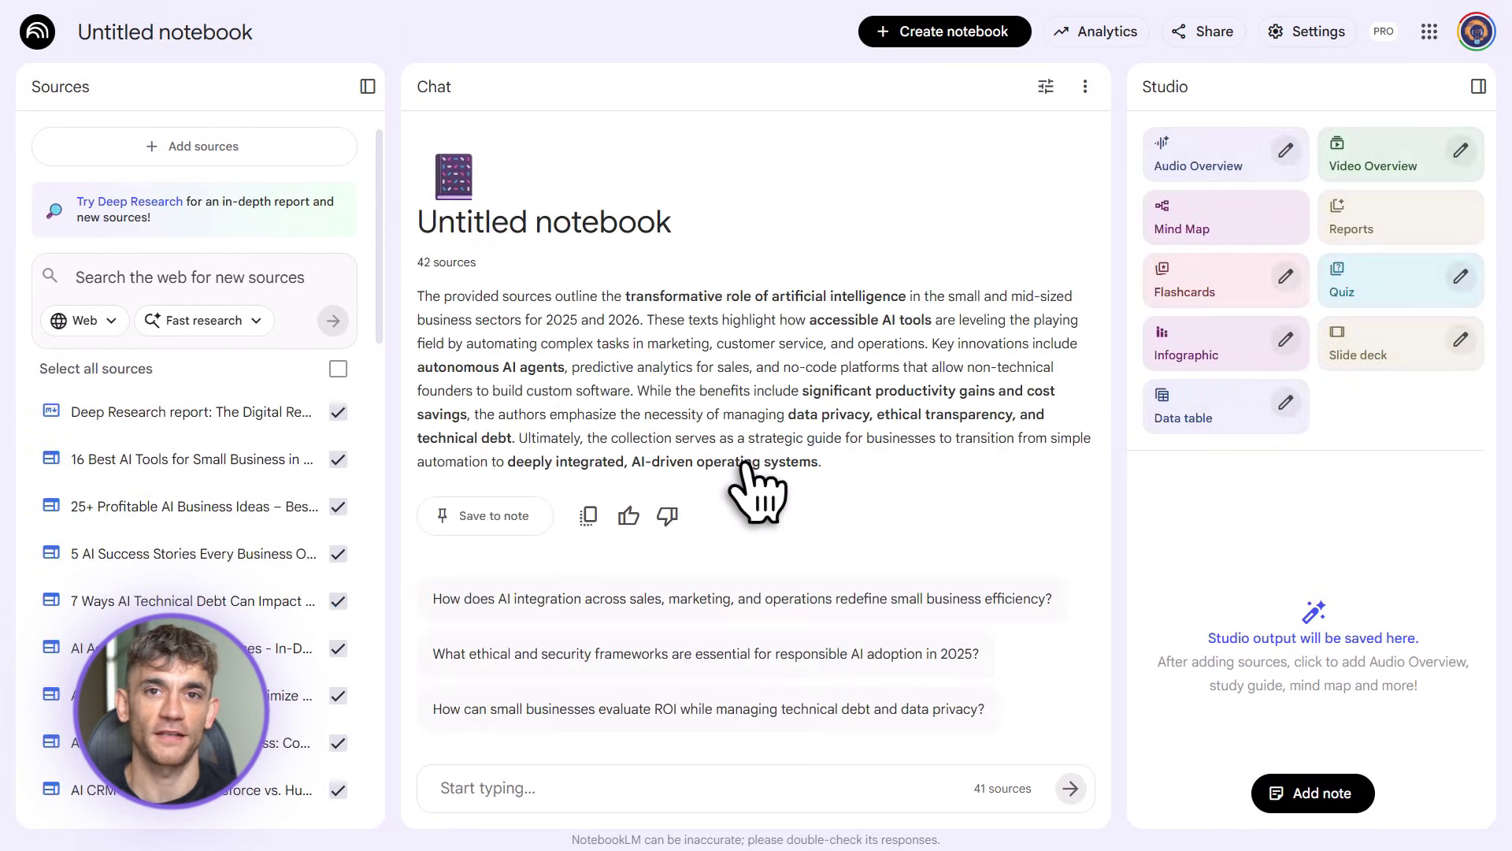
# - Customise a Video Overview with the Brief format, English language and Watercolour visual style
pyautogui.click(1461, 149)
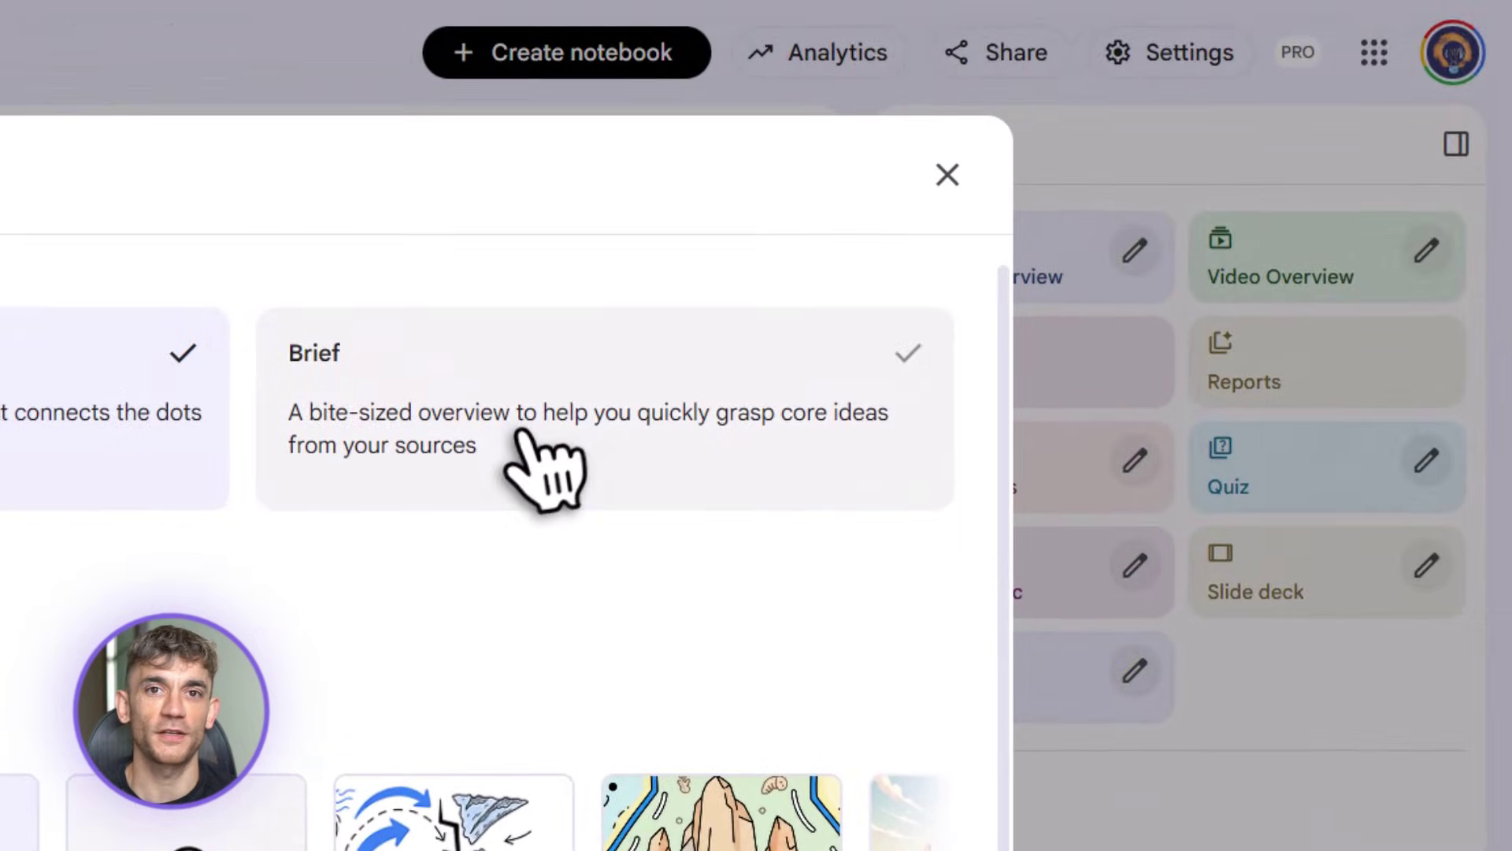
pyautogui.click(520, 435)
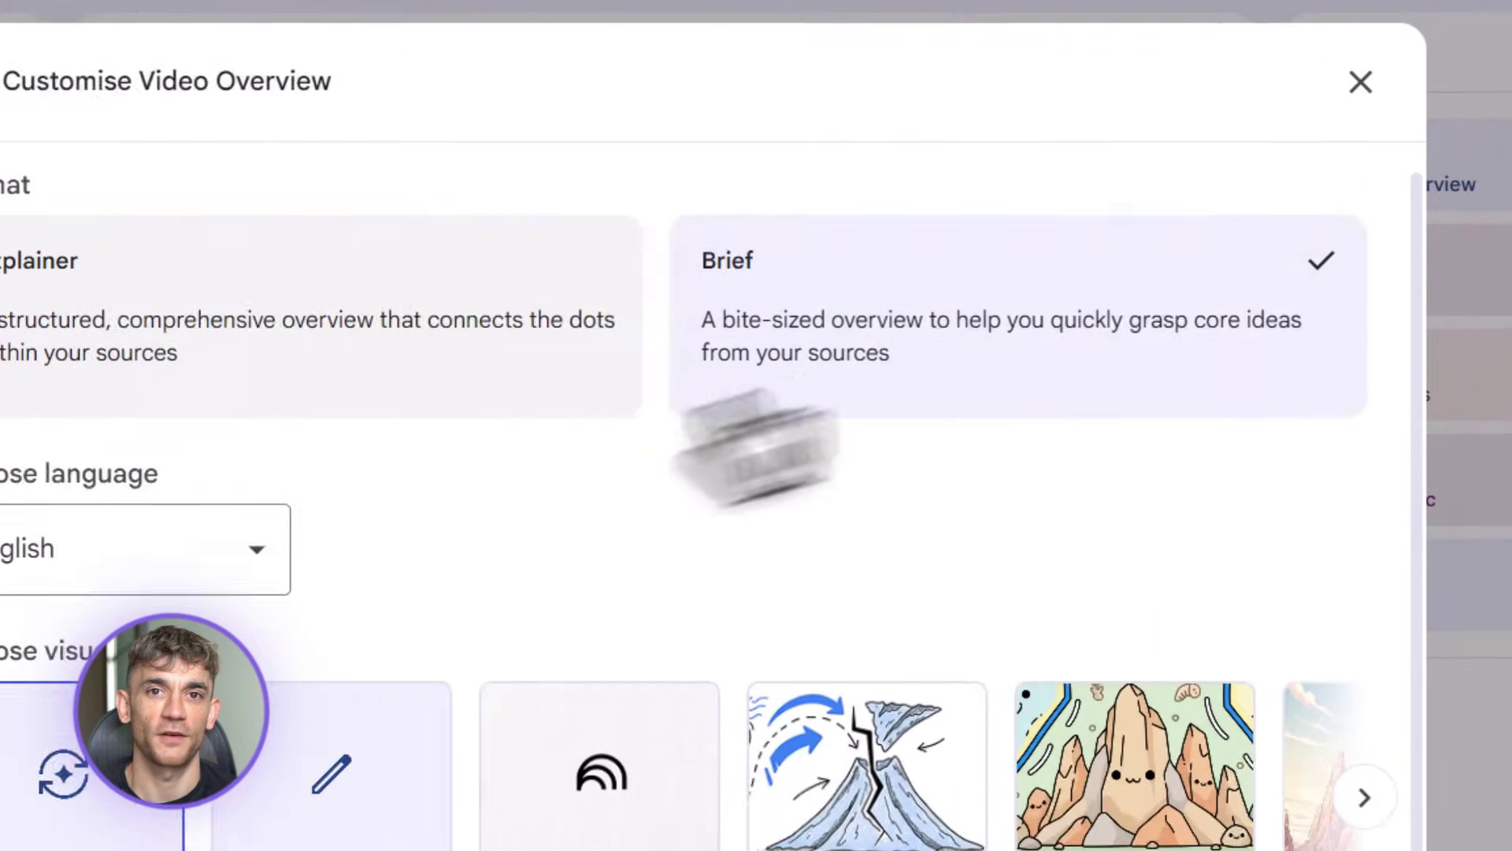
pyautogui.click(760, 441)
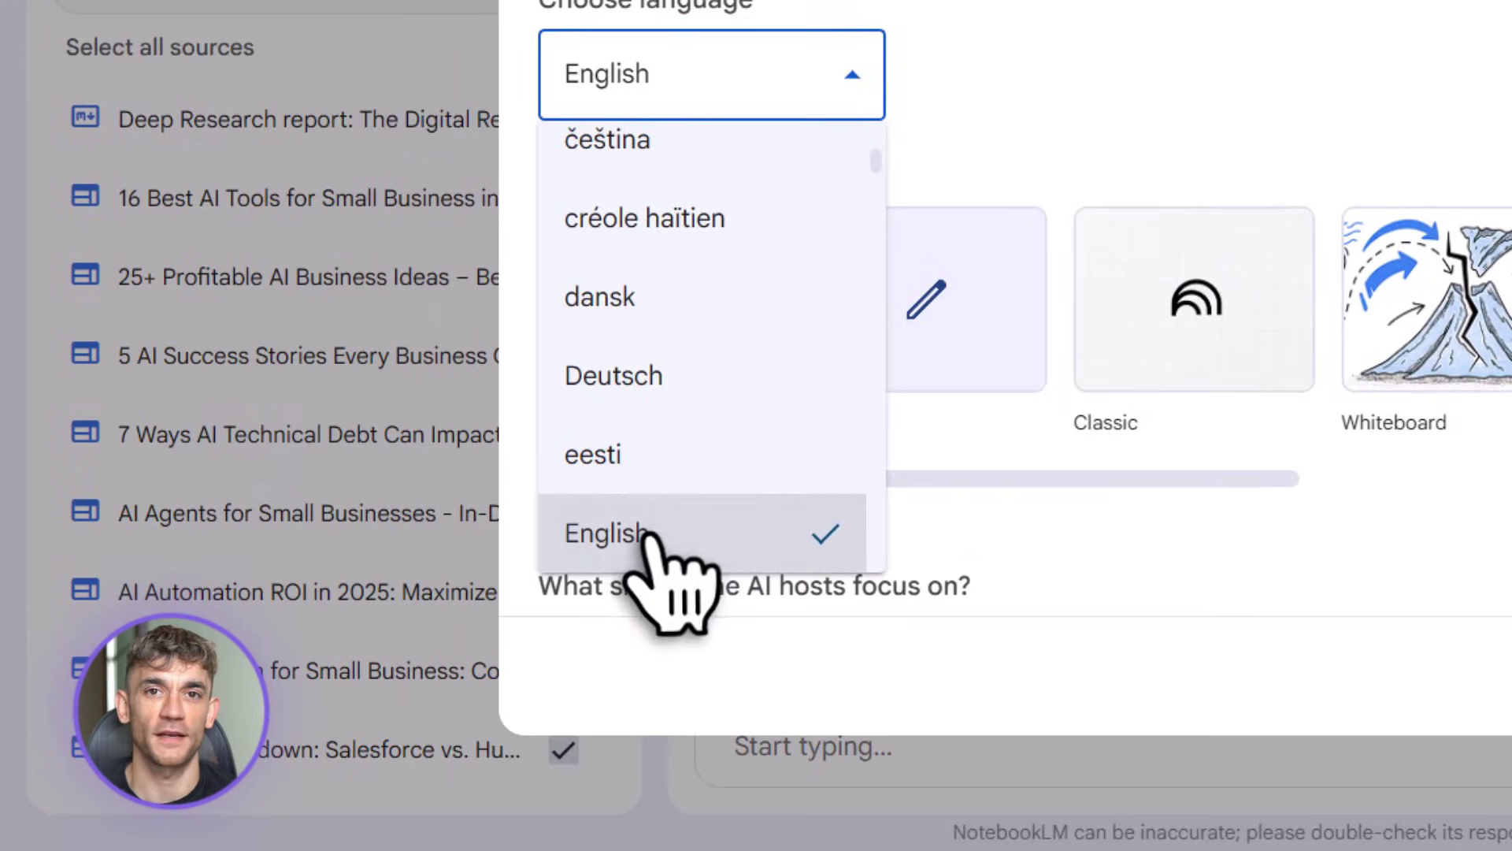
pyautogui.click(666, 682)
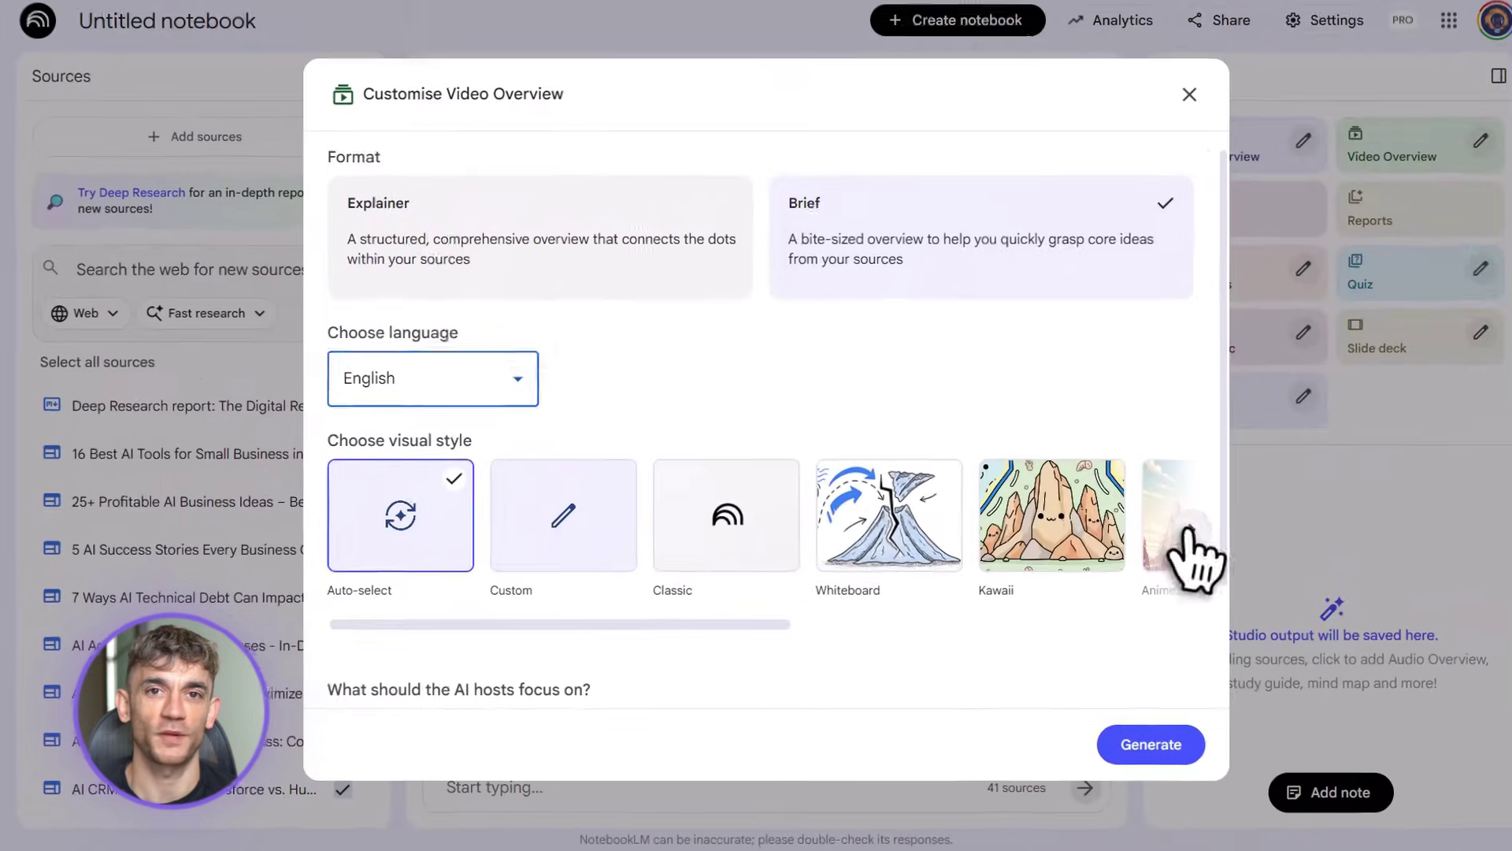
pyautogui.click(1186, 520)
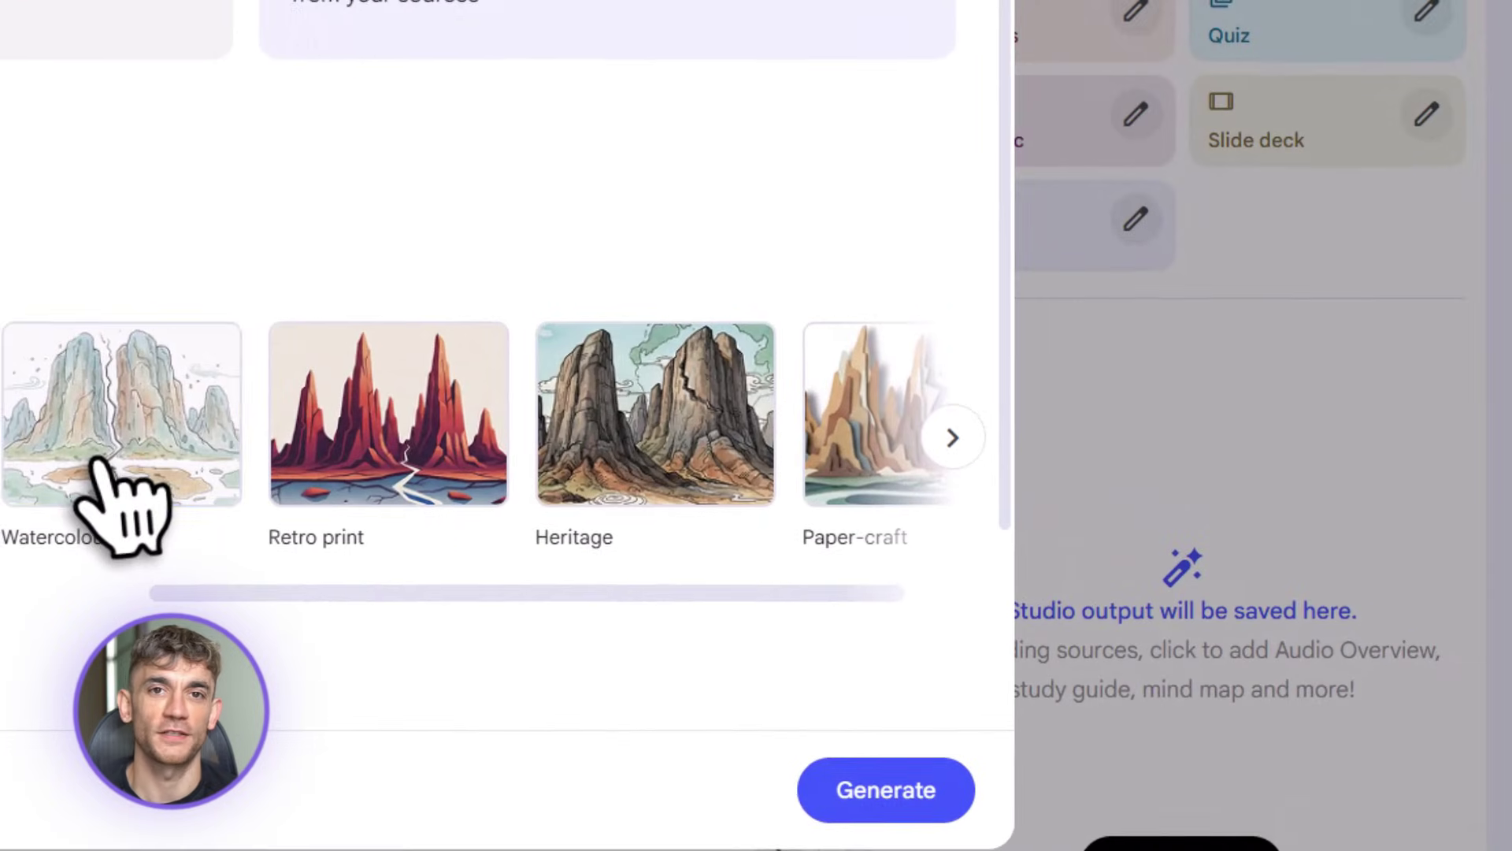
pyautogui.click(100, 465)
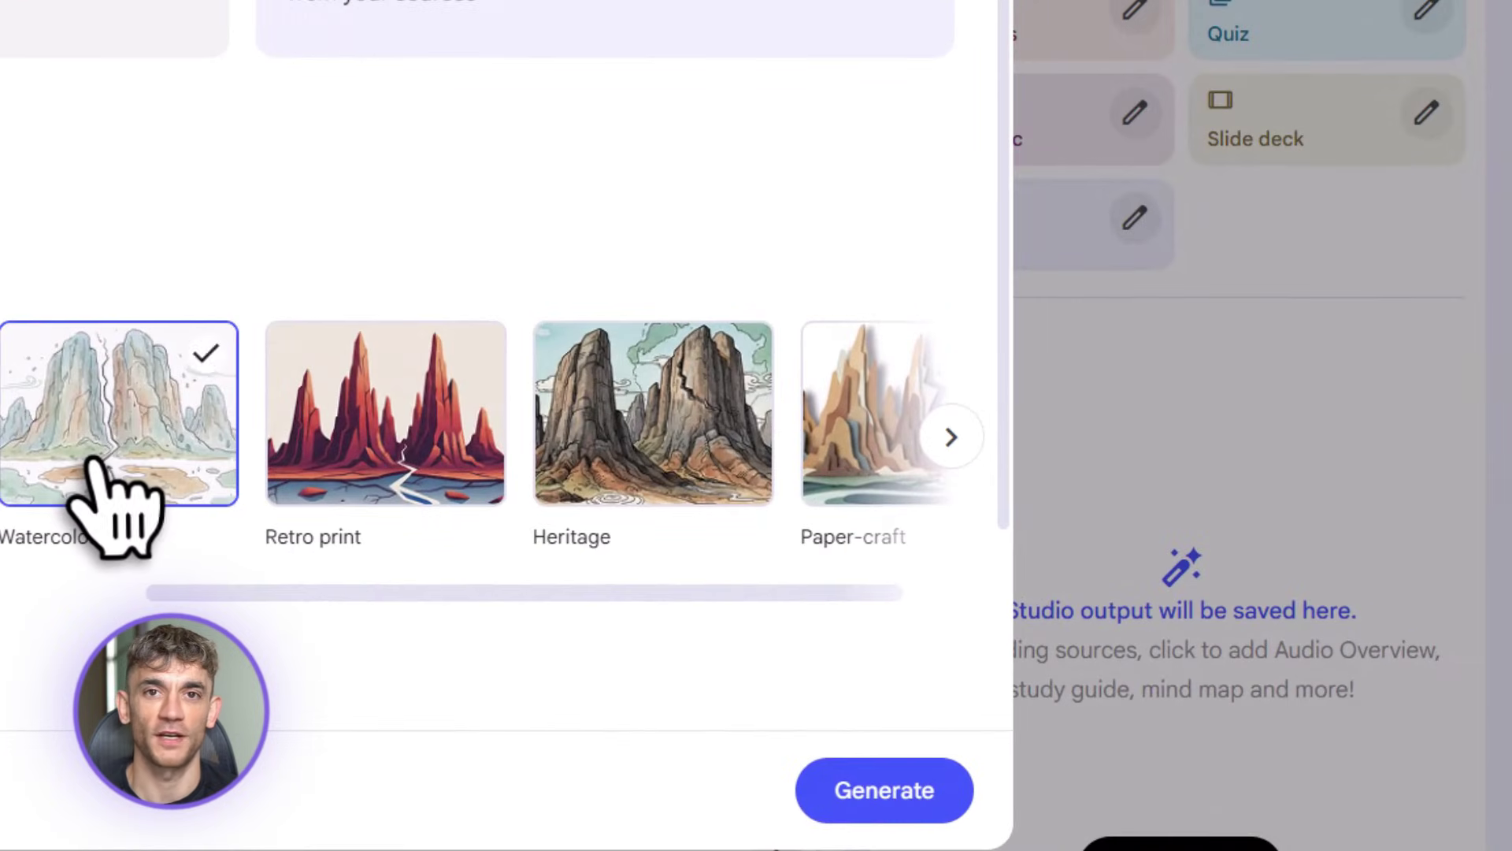
pyautogui.scroll(-3, 96, 464)
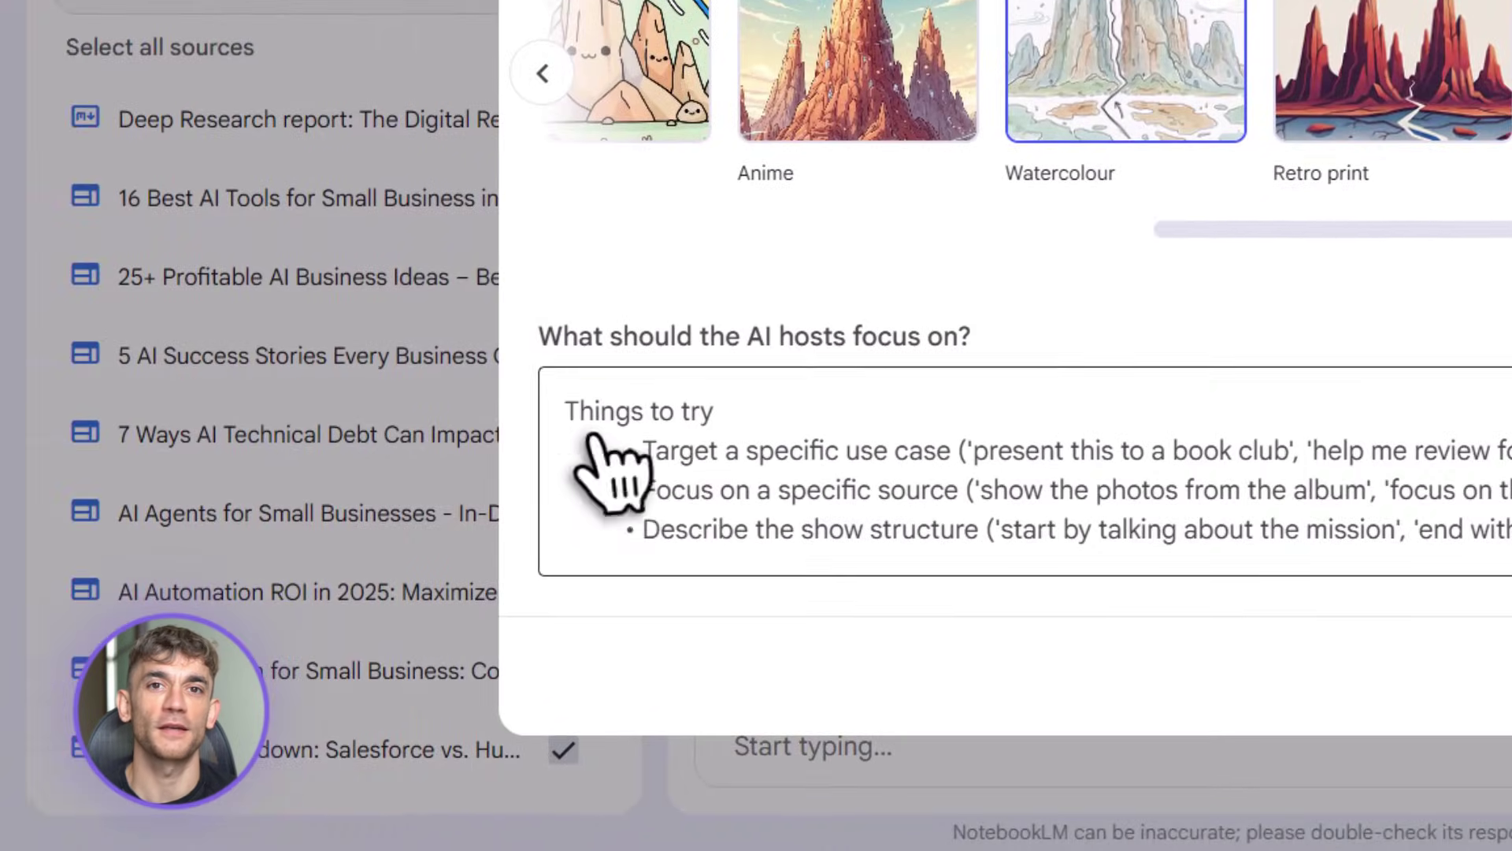
# - Generate the video to summarize key findings, automation opportunities, and practical use cases for business owners, and start generating a slide deck
pyautogui.click(593, 443)
pyautogui.write('The video should summarize key findings, automation opportunities, and practical use cases for business owners.')
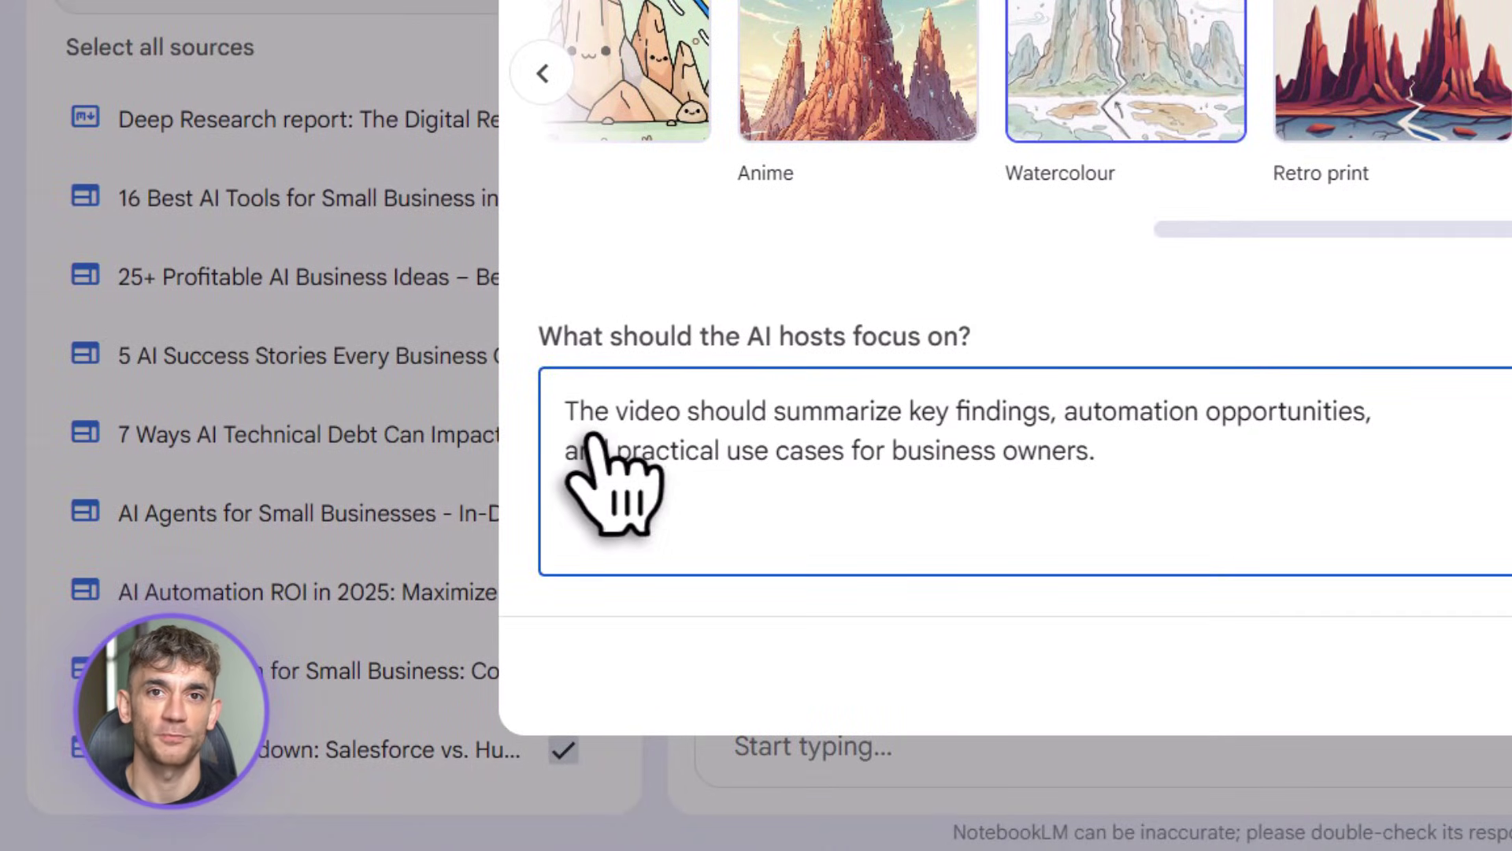
pyautogui.moveTo(579, 414); pyautogui.dragTo(1374, 413)
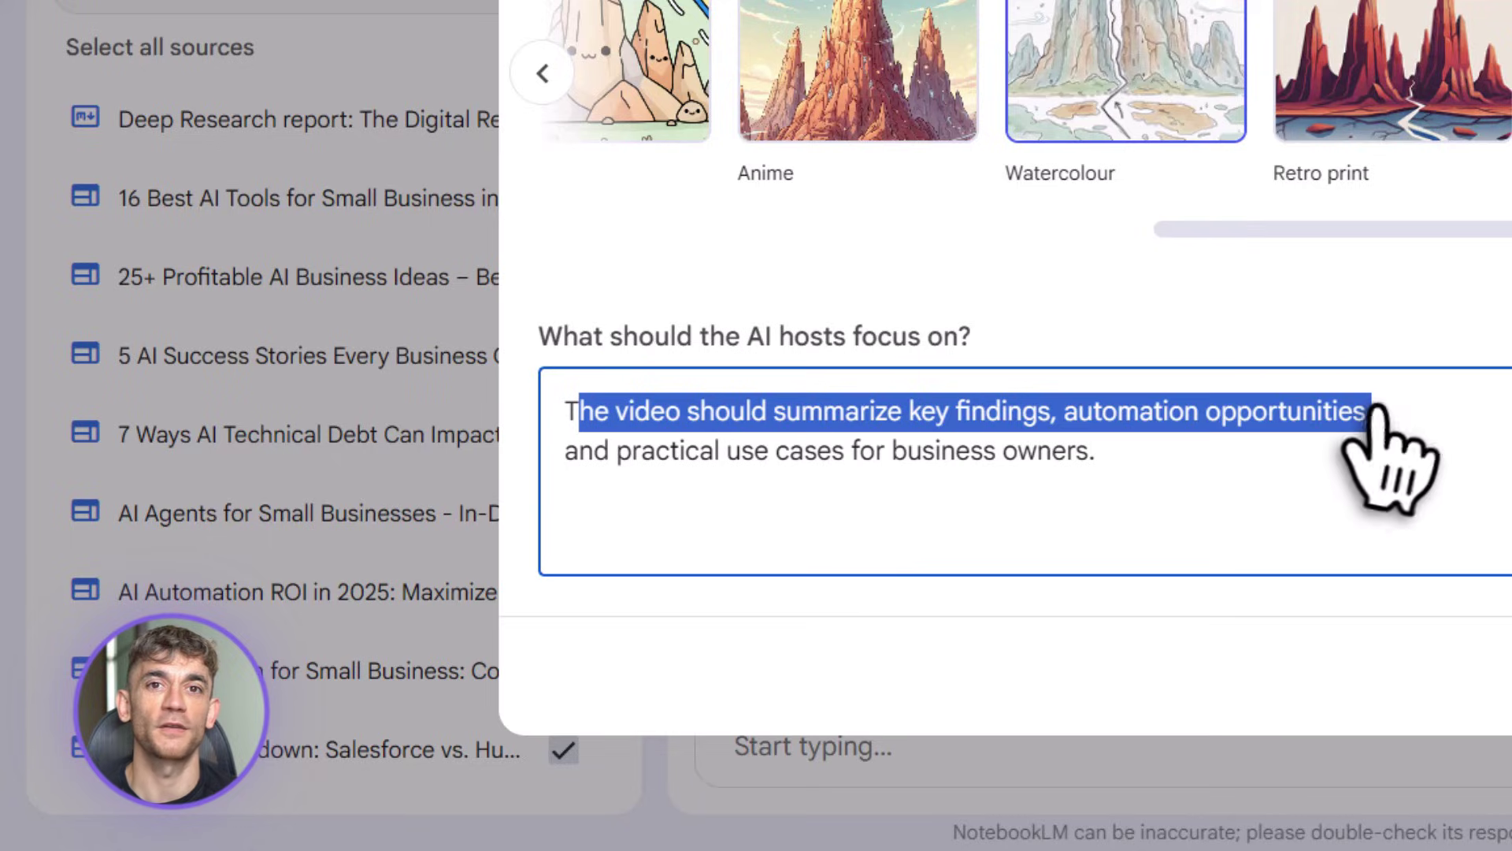
pyautogui.click(1375, 414)
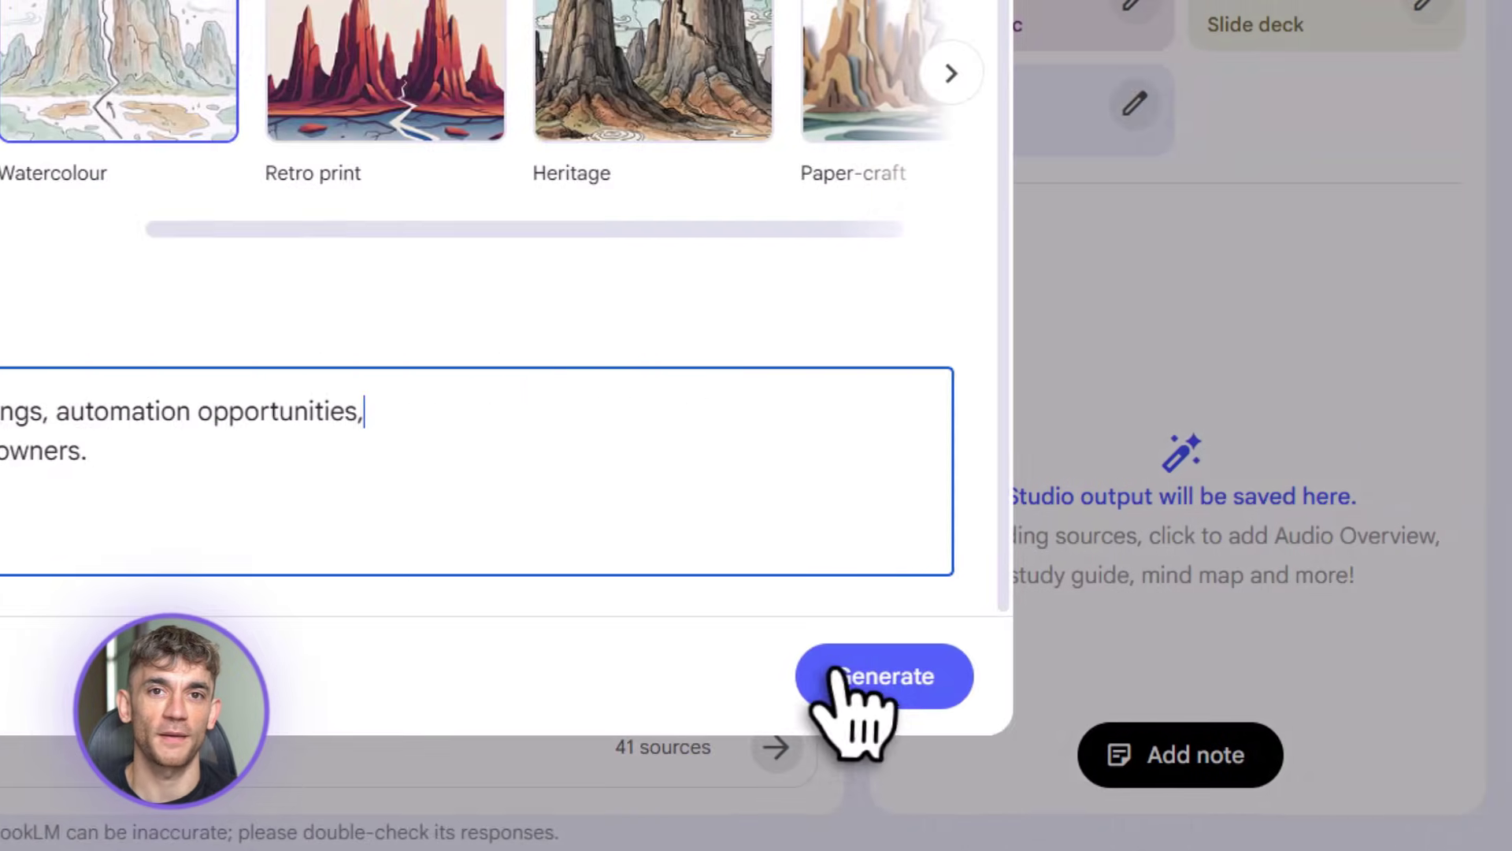
pyautogui.click(847, 669)
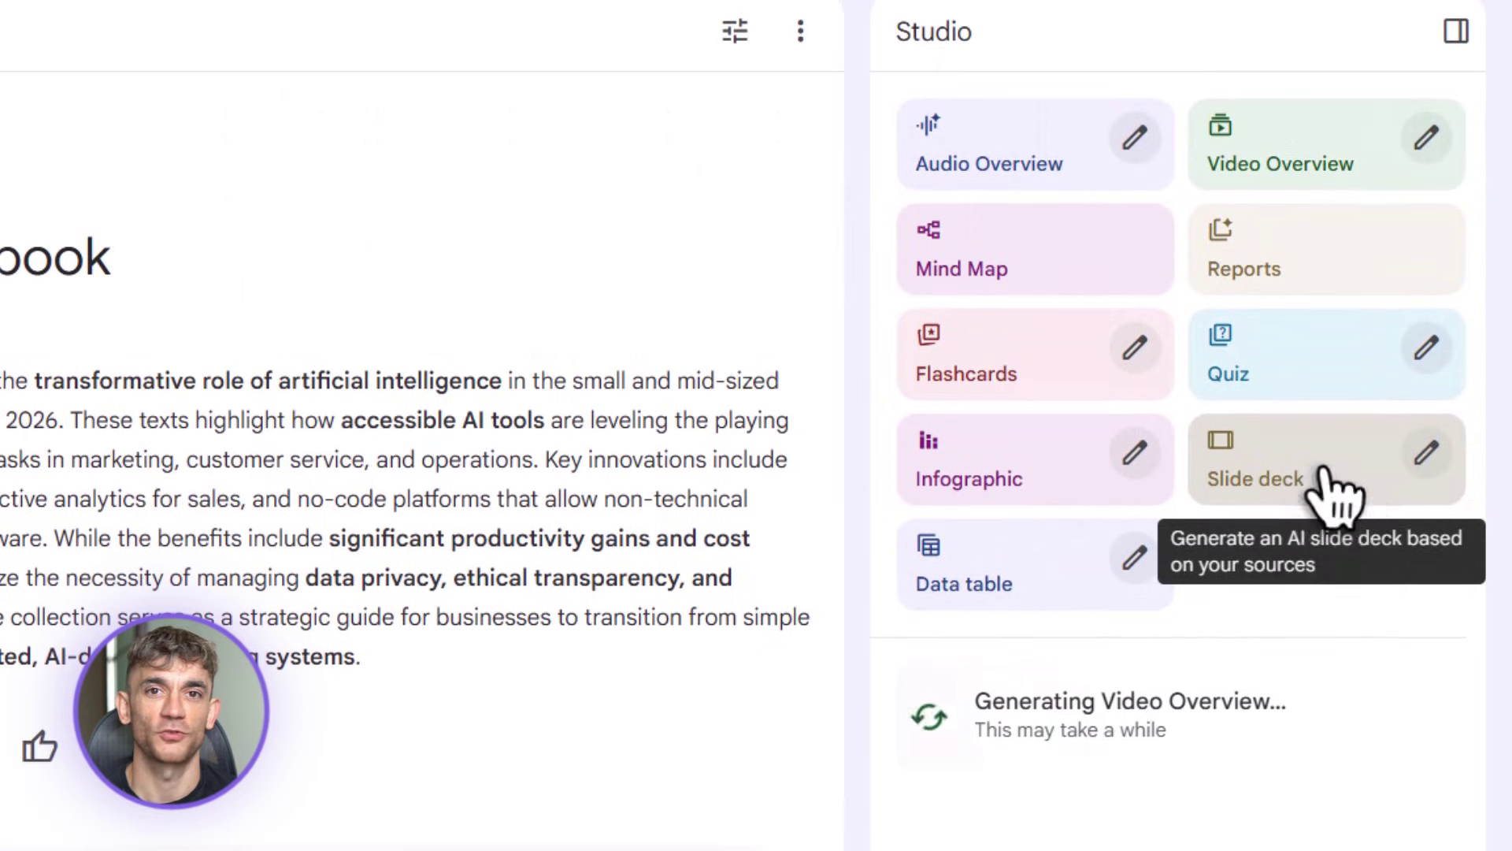
pyautogui.click(1331, 30)
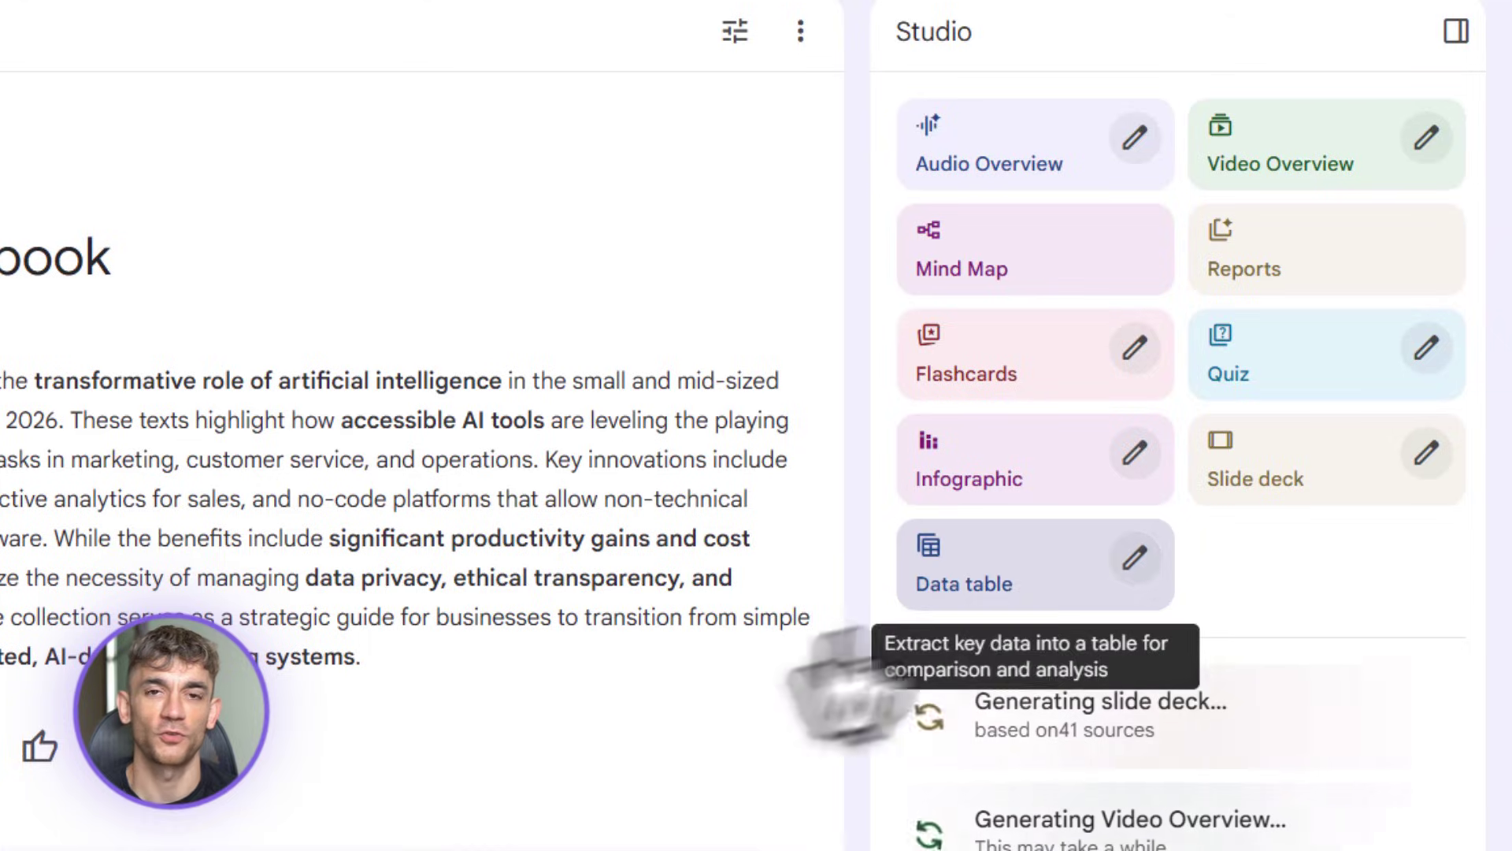
# - Generate an English data table identifying the top 10 recurring automation requests, grouped by category, in a clean table with patterns and insights
pyautogui.click(1134, 559)
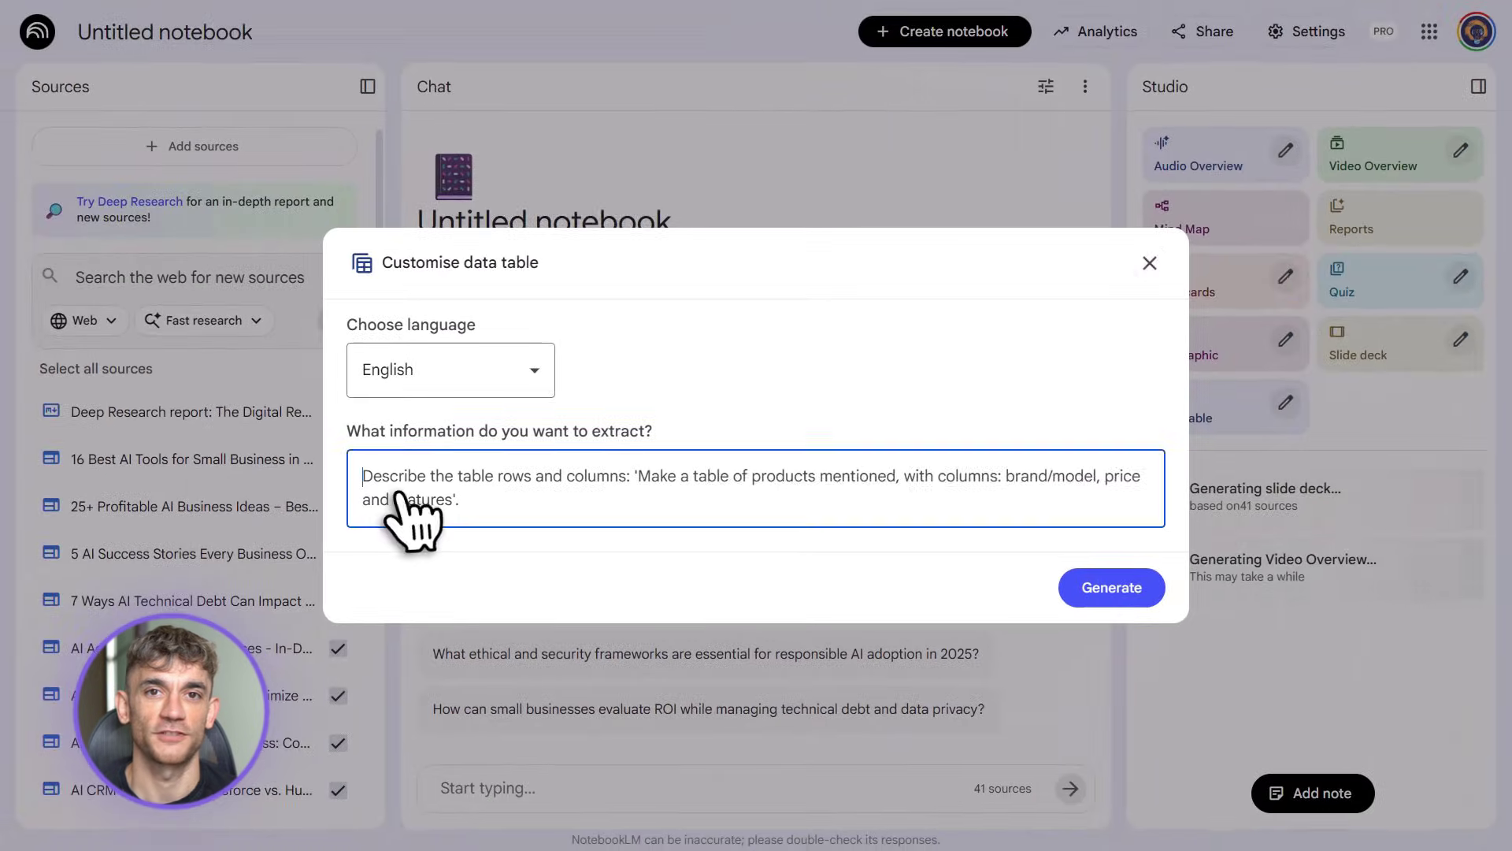
pyautogui.click(4, 713)
pyautogui.write('Identify the top 10 recurring automation requests. Group them by category. Present the results in a clean table with patterns and insights.')
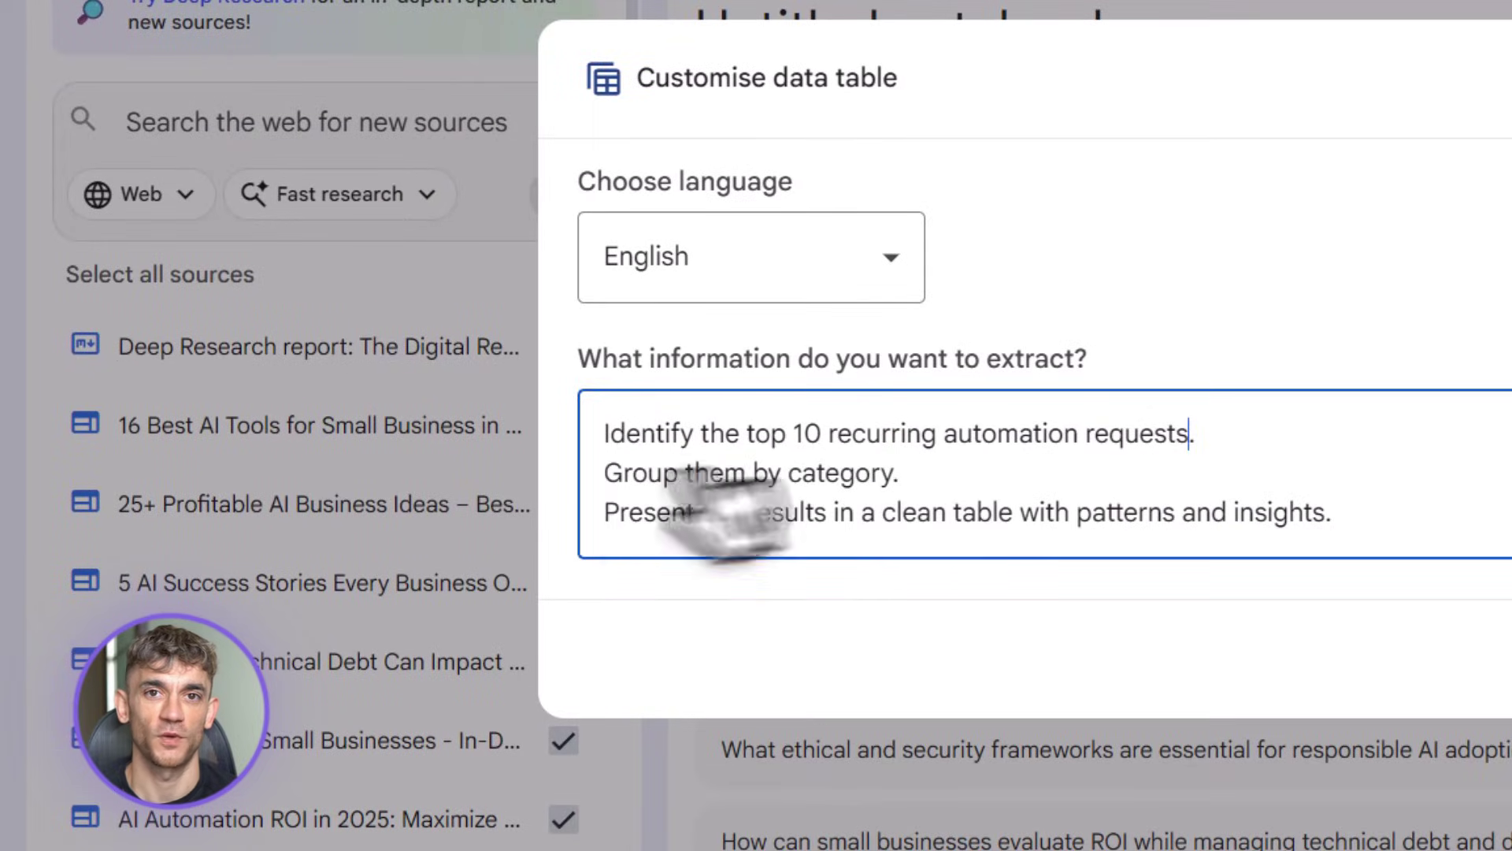
pyautogui.moveTo(605, 473); pyautogui.dragTo(787, 473)
pyautogui.click(925, 482)
pyautogui.moveTo(604, 514); pyautogui.dragTo(1368, 520)
pyautogui.click(1375, 536)
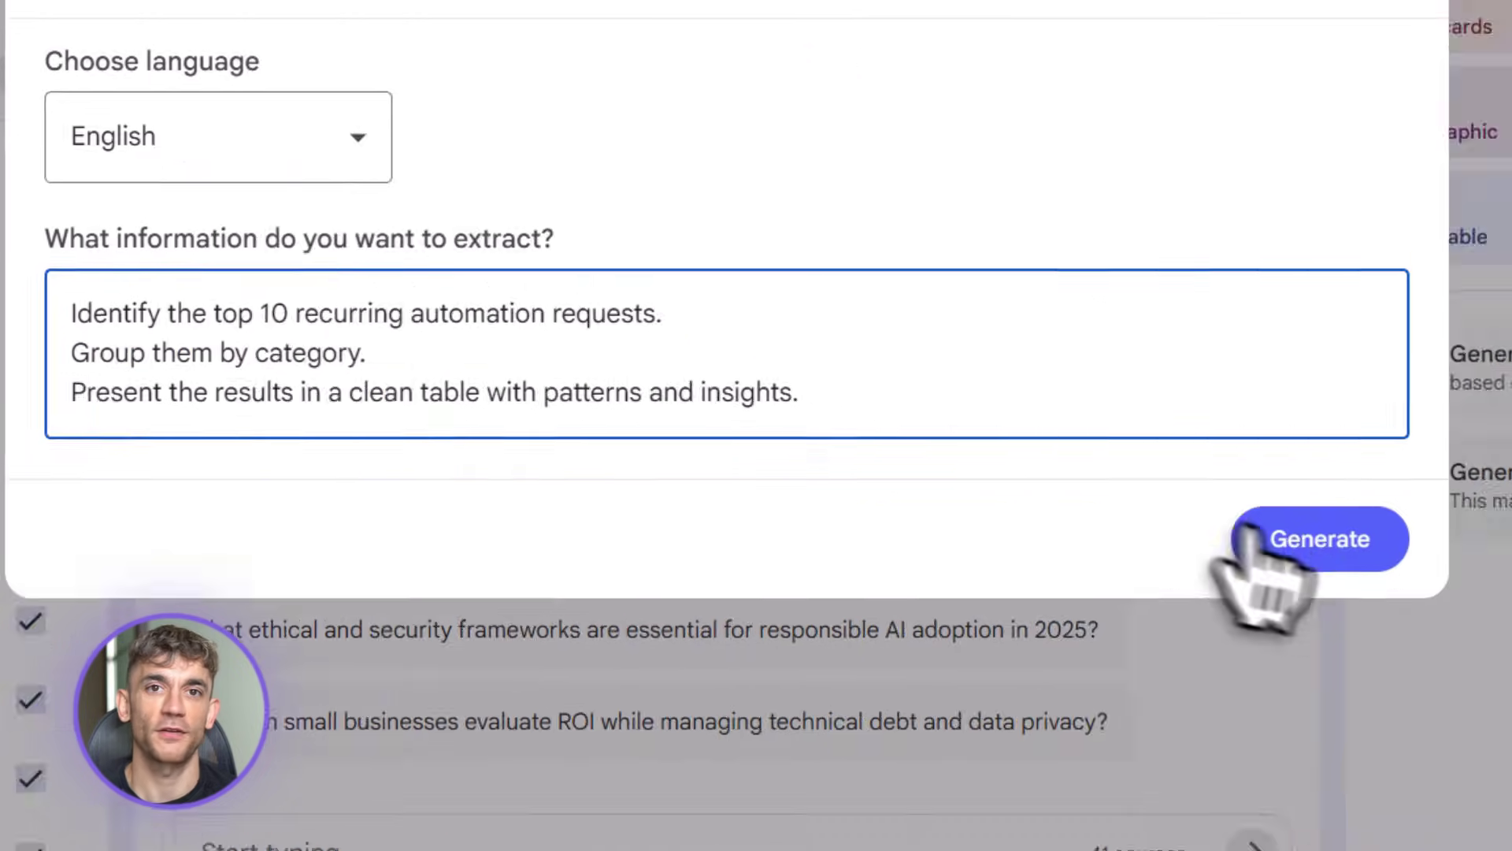
pyautogui.click(1316, 536)
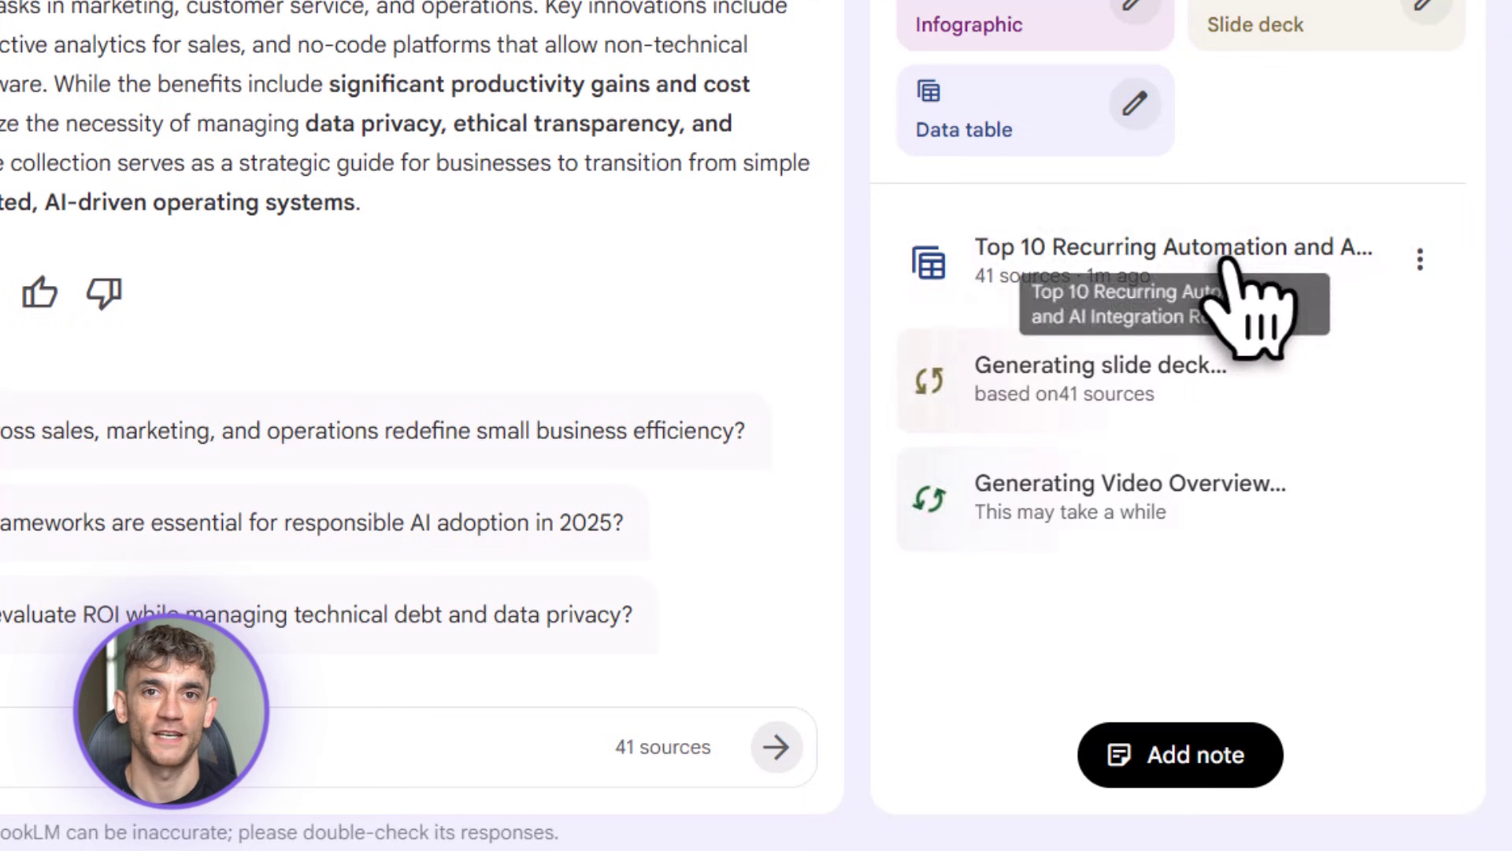
# - Open the generated data table of recurring automation requests and expand it to full view
pyautogui.click(1166, 272)
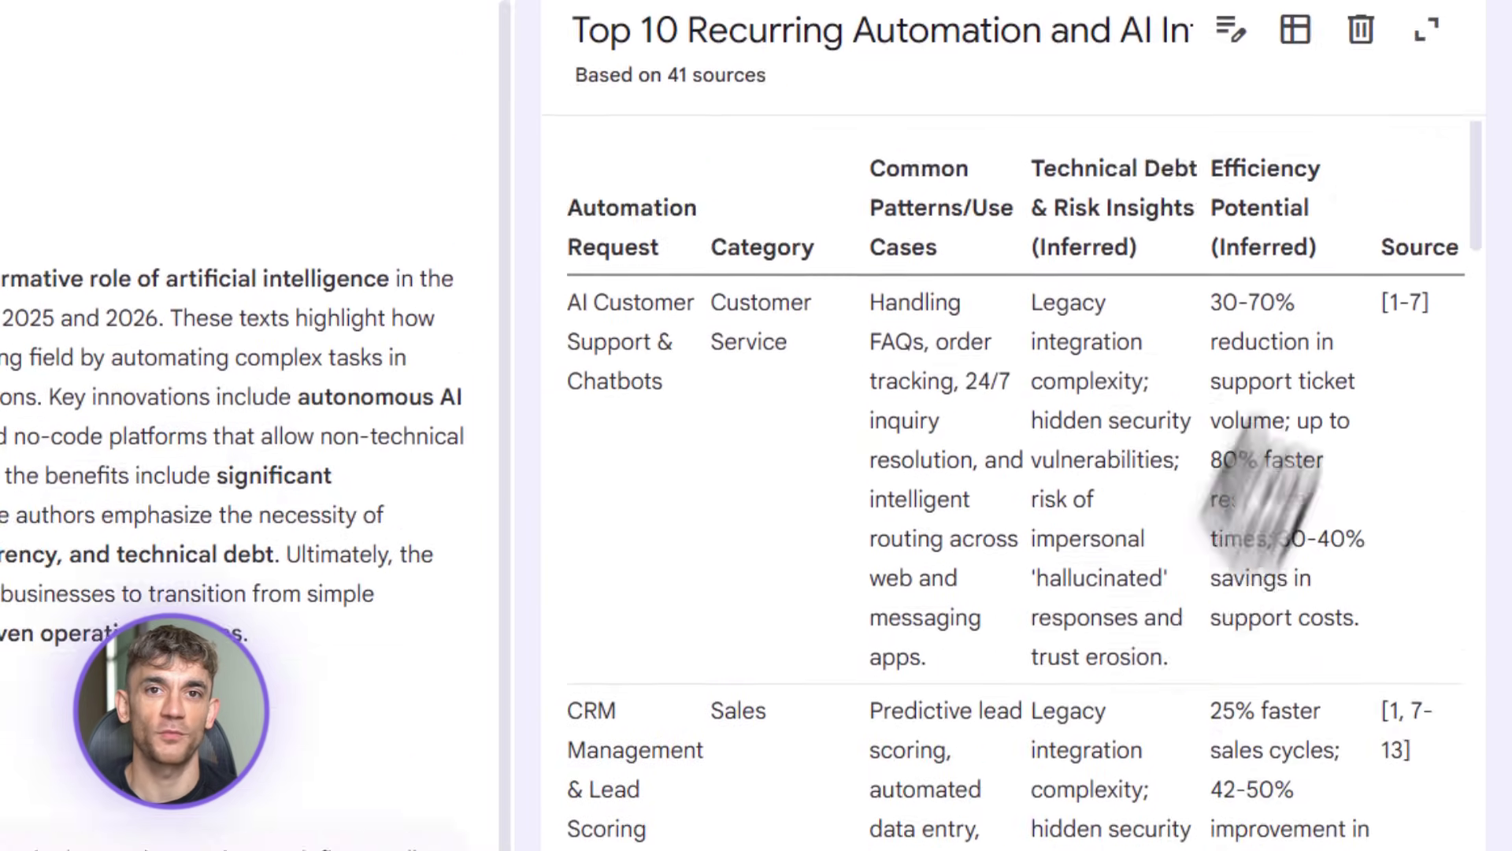
pyautogui.click(1427, 30)
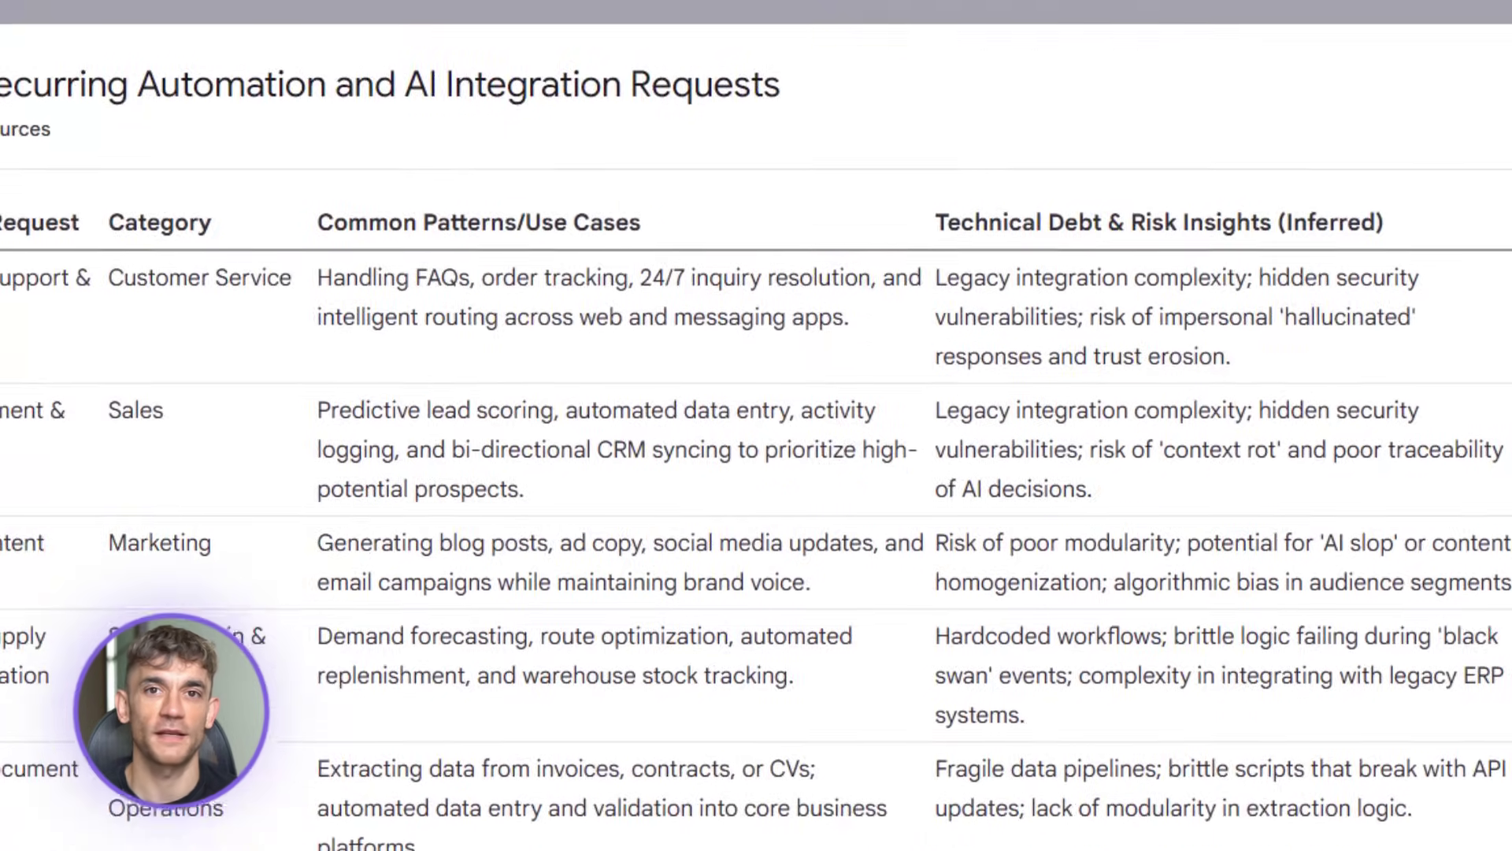
# - Look through the recurring automation requests table, export it to Google Sheets, and close its expanded view in NotebookLM
pyautogui.scroll(-15, 1324, 662)
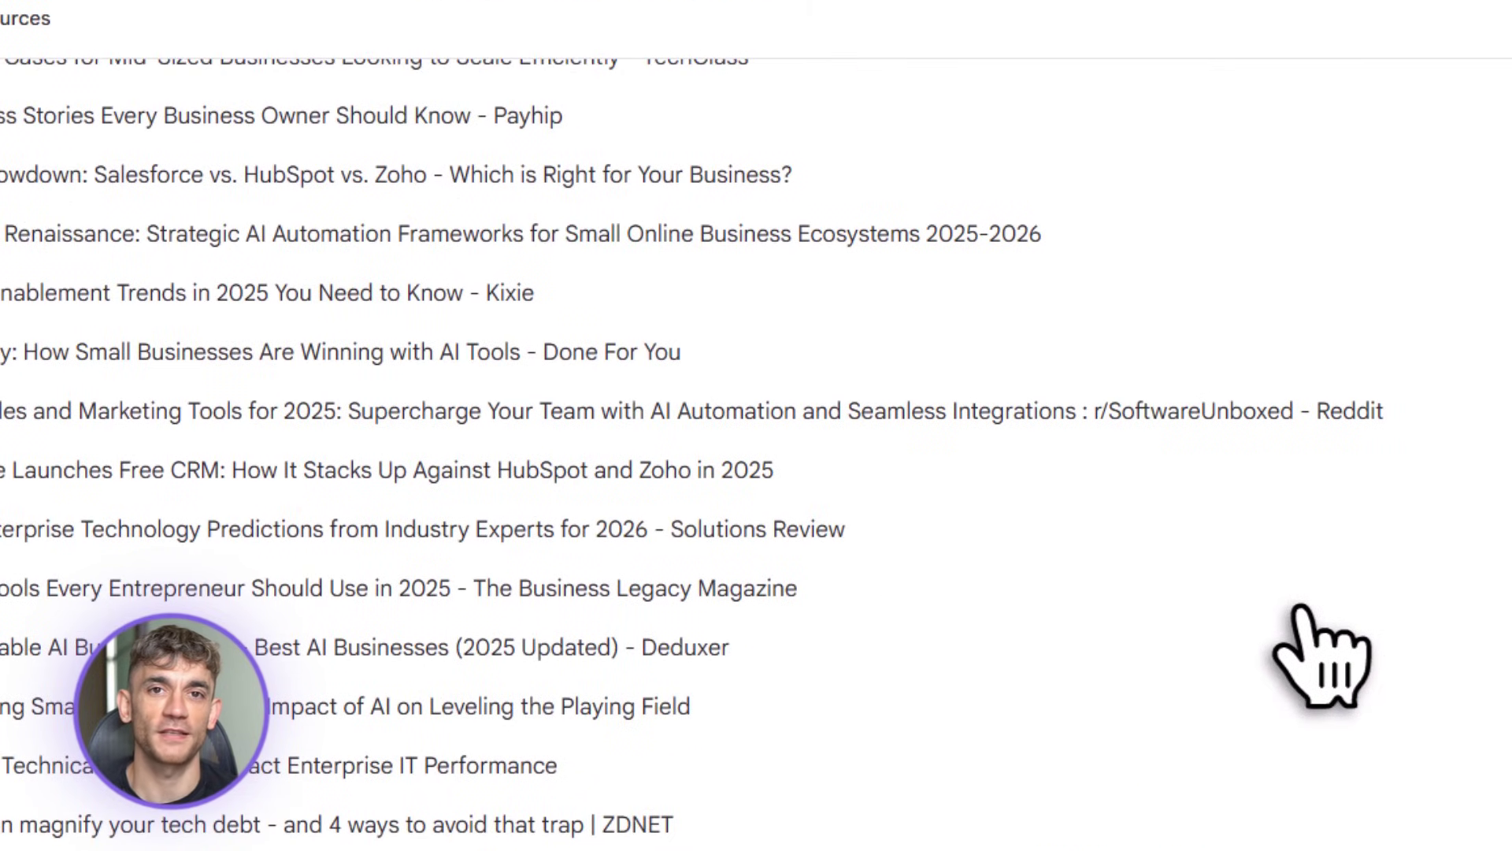
pyautogui.scroll(15, 1323, 662)
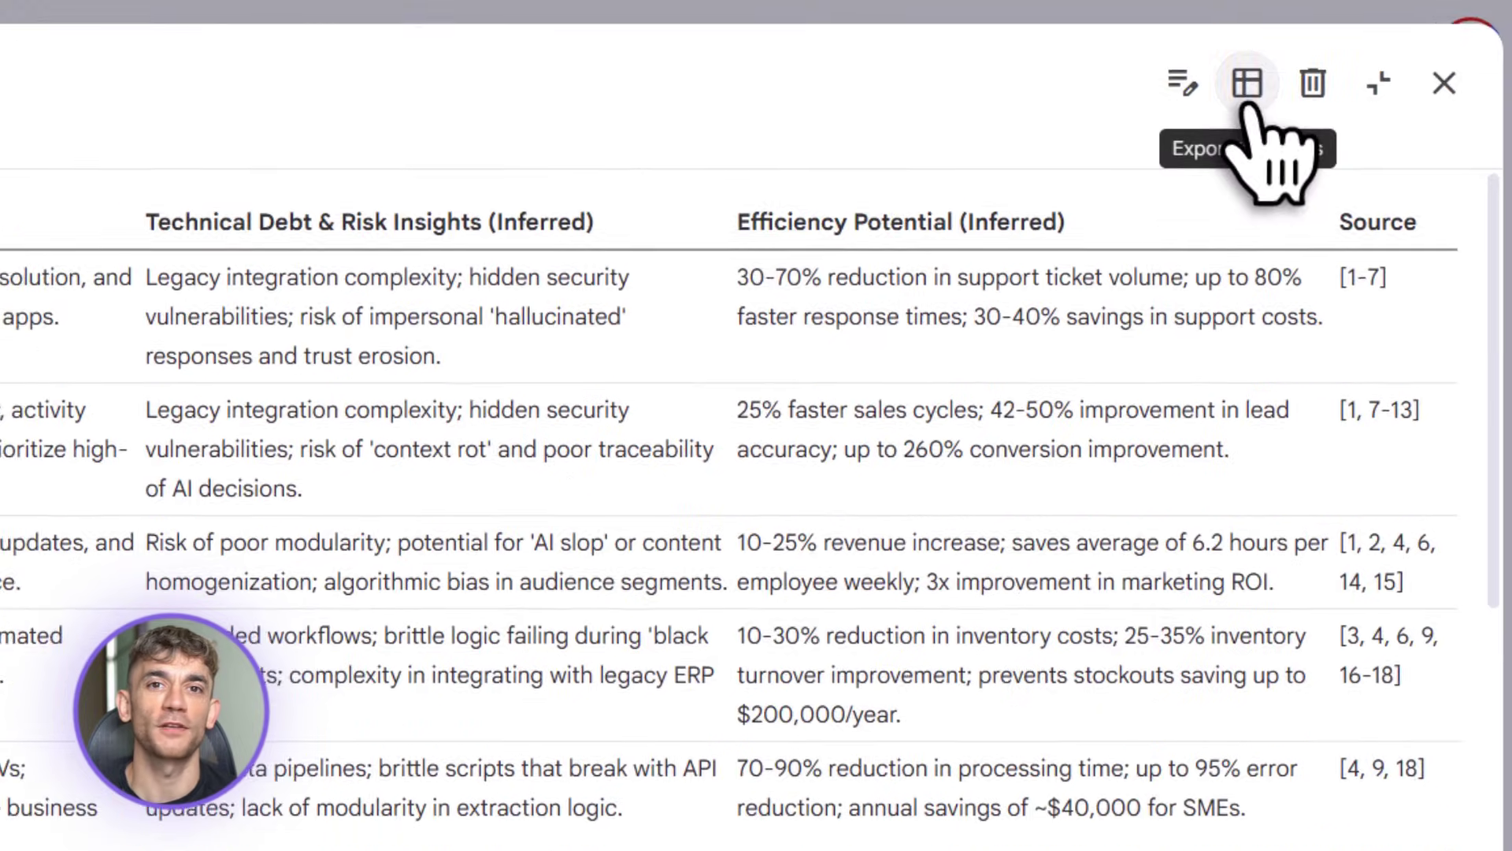
pyautogui.click(1232, 106)
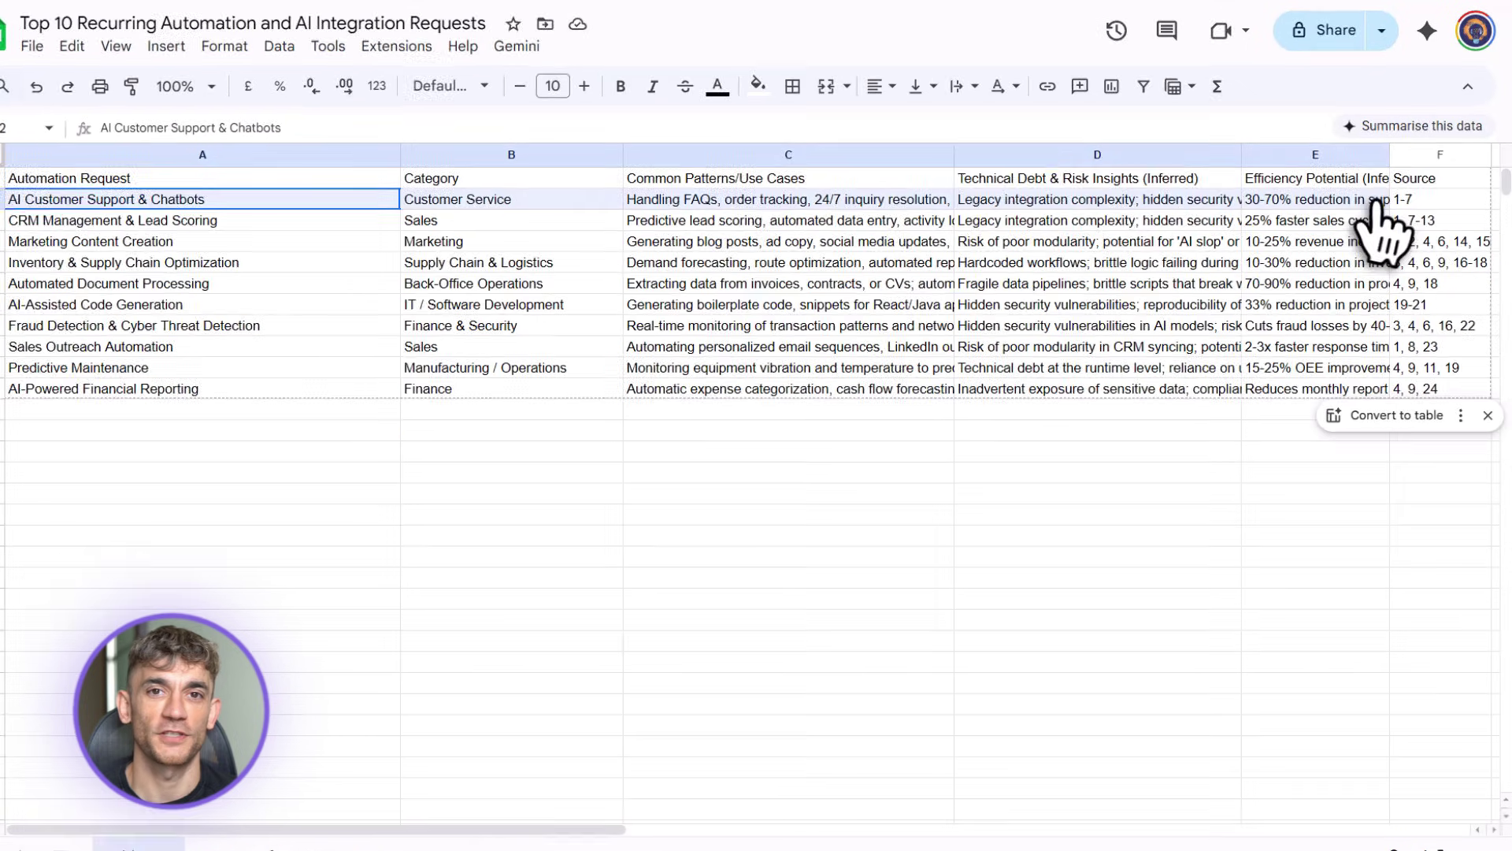
pyautogui.click(1410, 196)
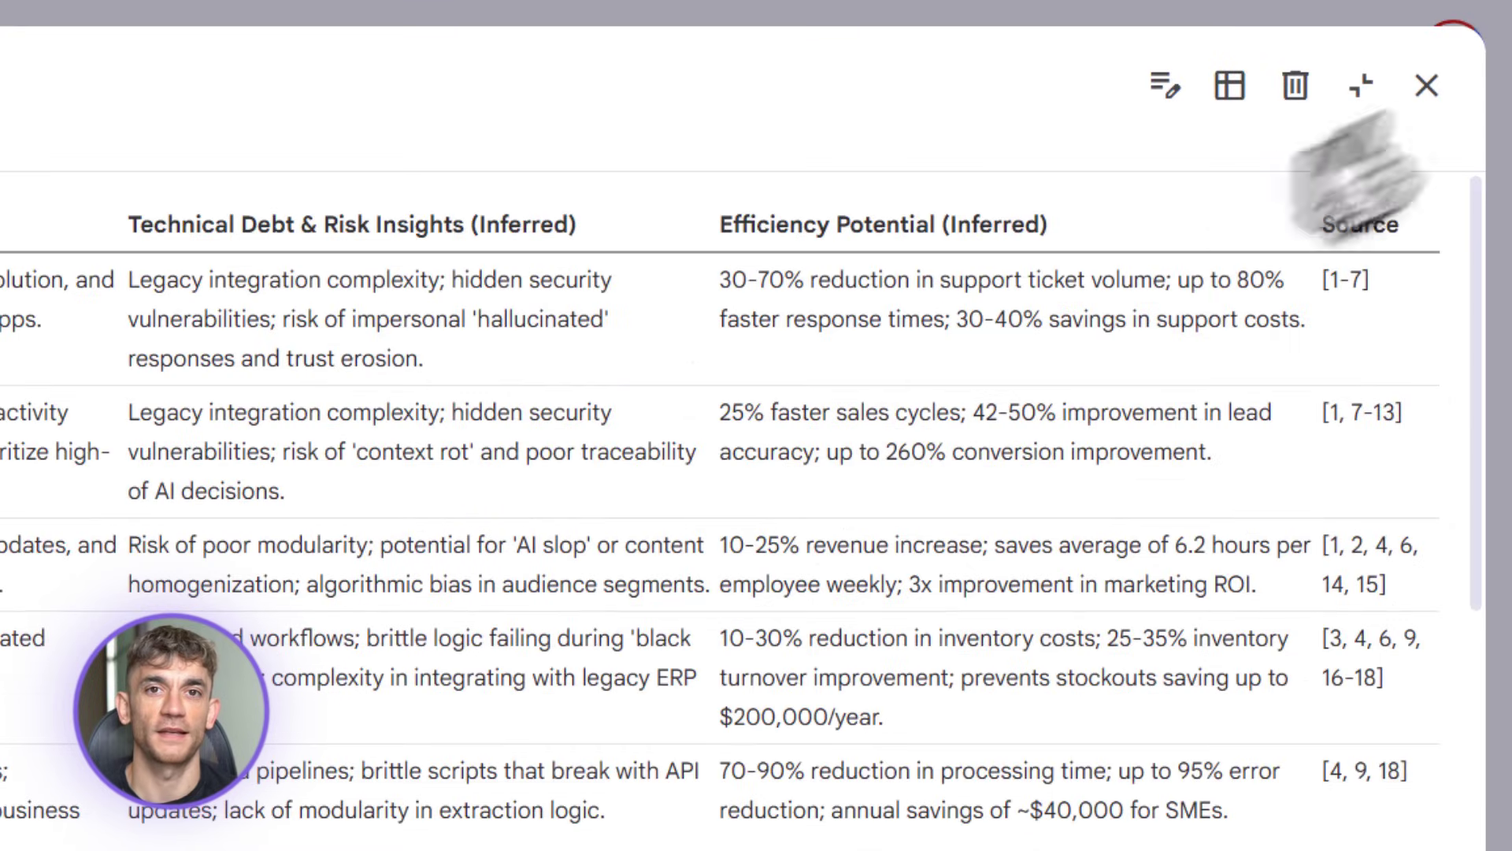
pyautogui.click(1427, 85)
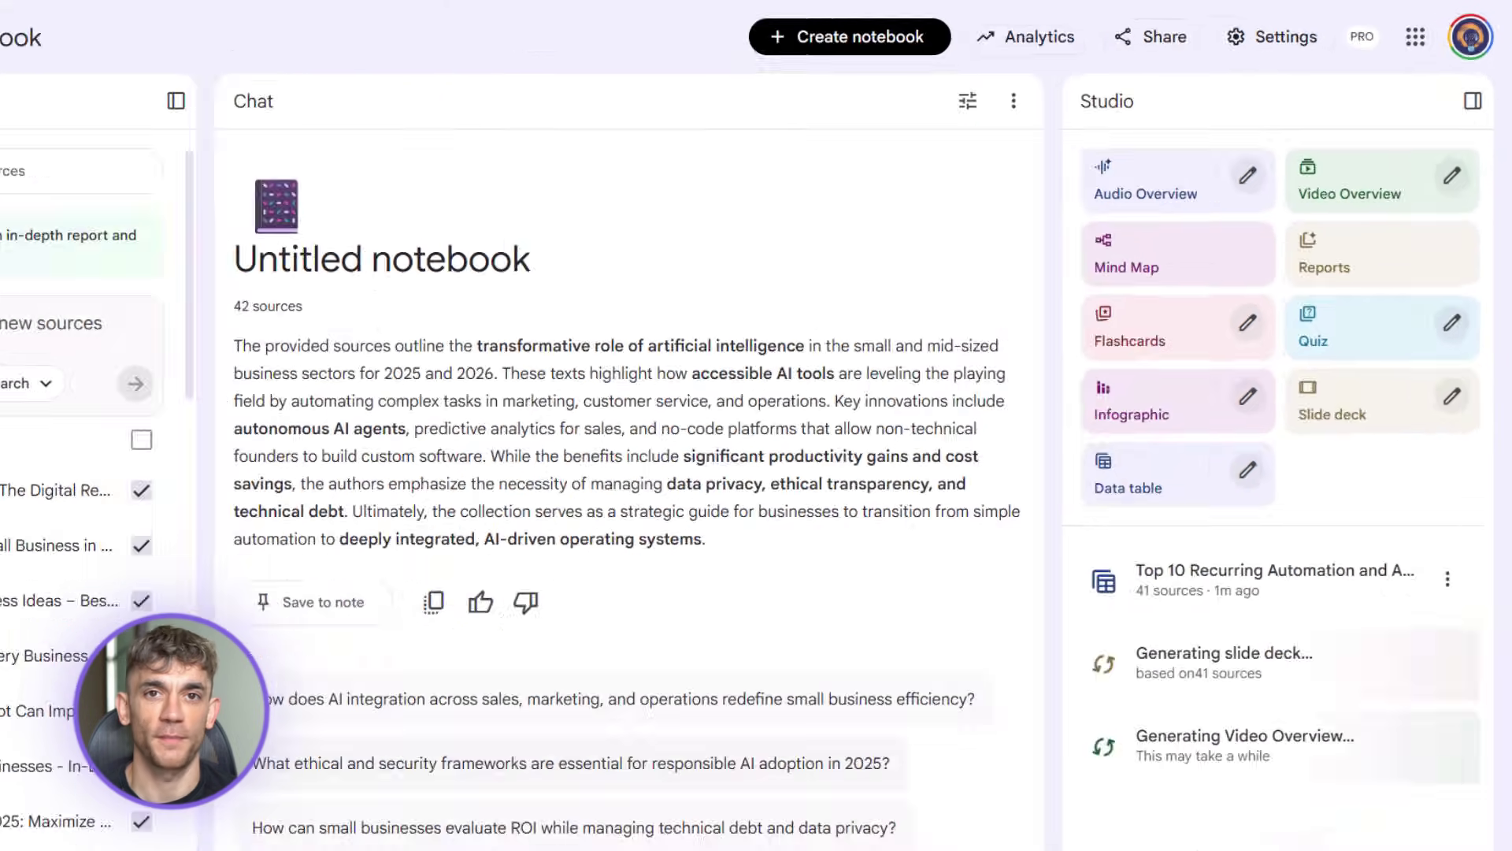
# - Ask the chat to create a strategy summary based on this analysis, showing where automation would save the most time and cost
pyautogui.click(477, 792)
pyautogui.write('Based on this analysis, create a strategy summary showing where automation would save the most time and cost.')
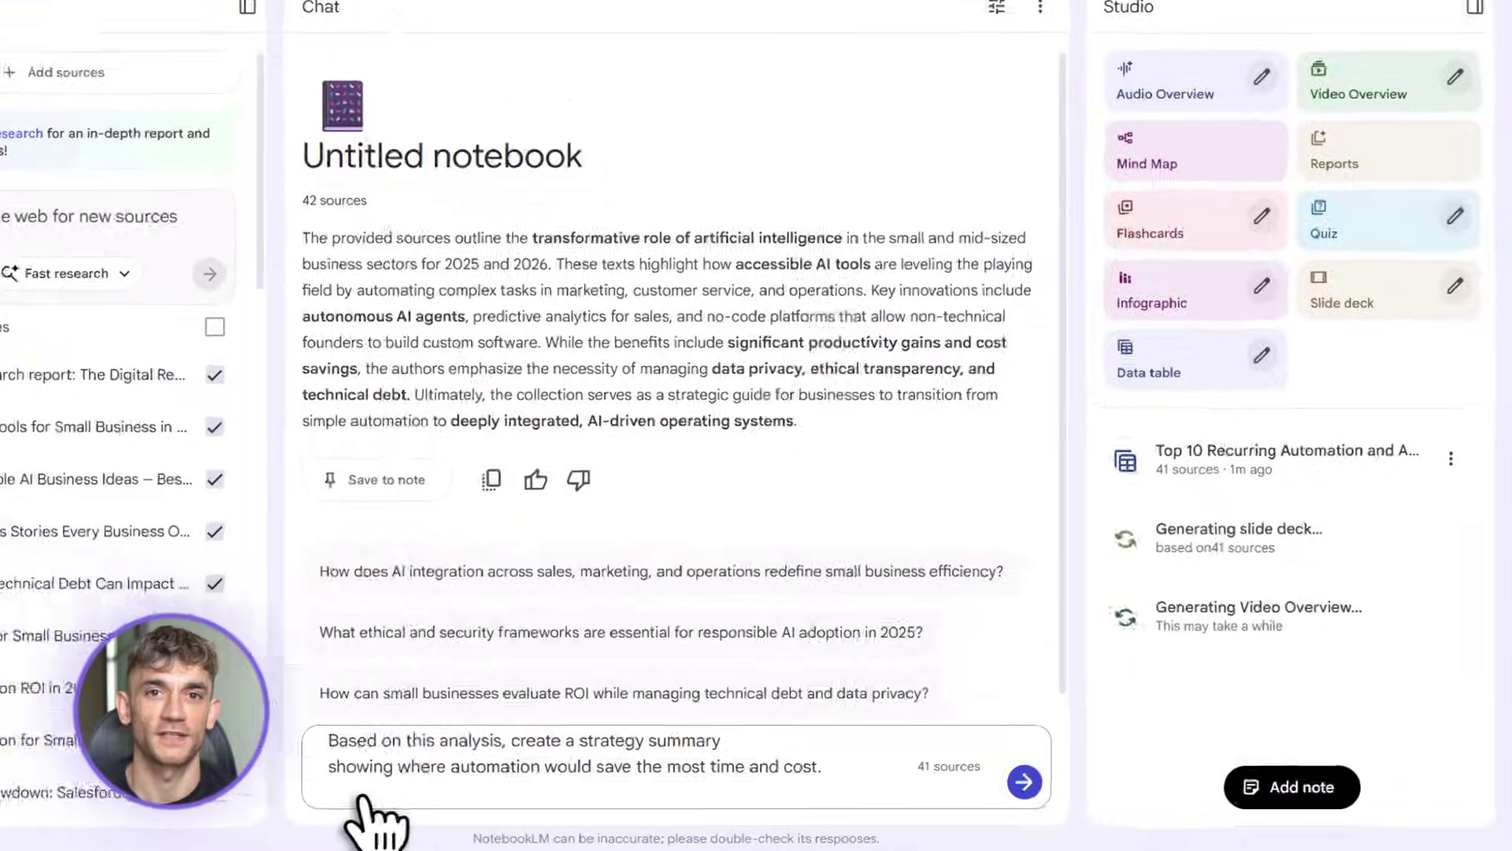
pyautogui.click(1071, 788)
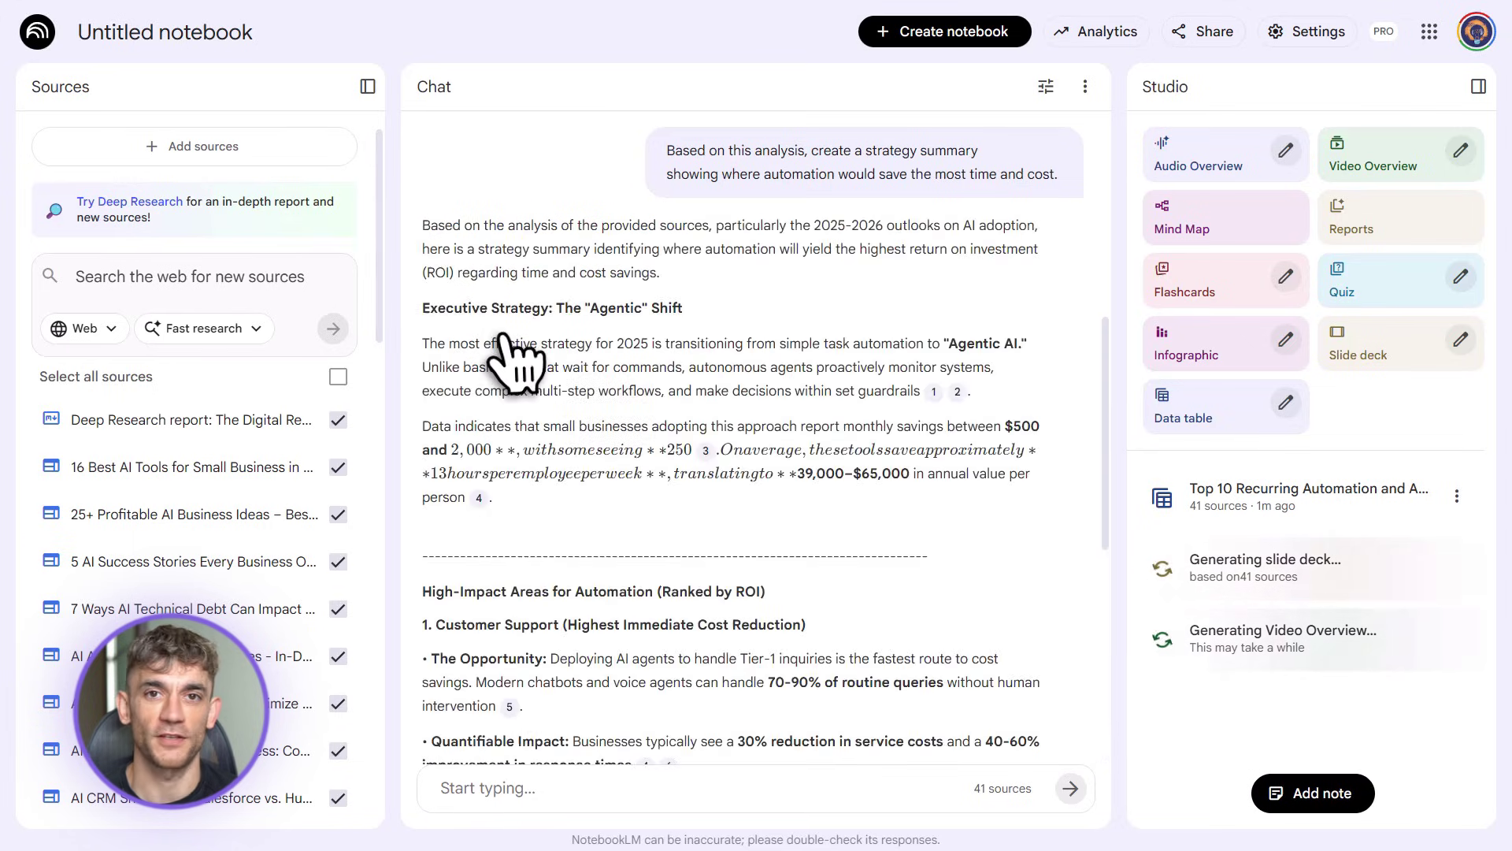
# - Examine the strategy summary's ranked automation areas, document processing savings, phased roadmap and technical debt strategy, including the citation behind the strategy
pyautogui.scroll(-5, 504, 347)
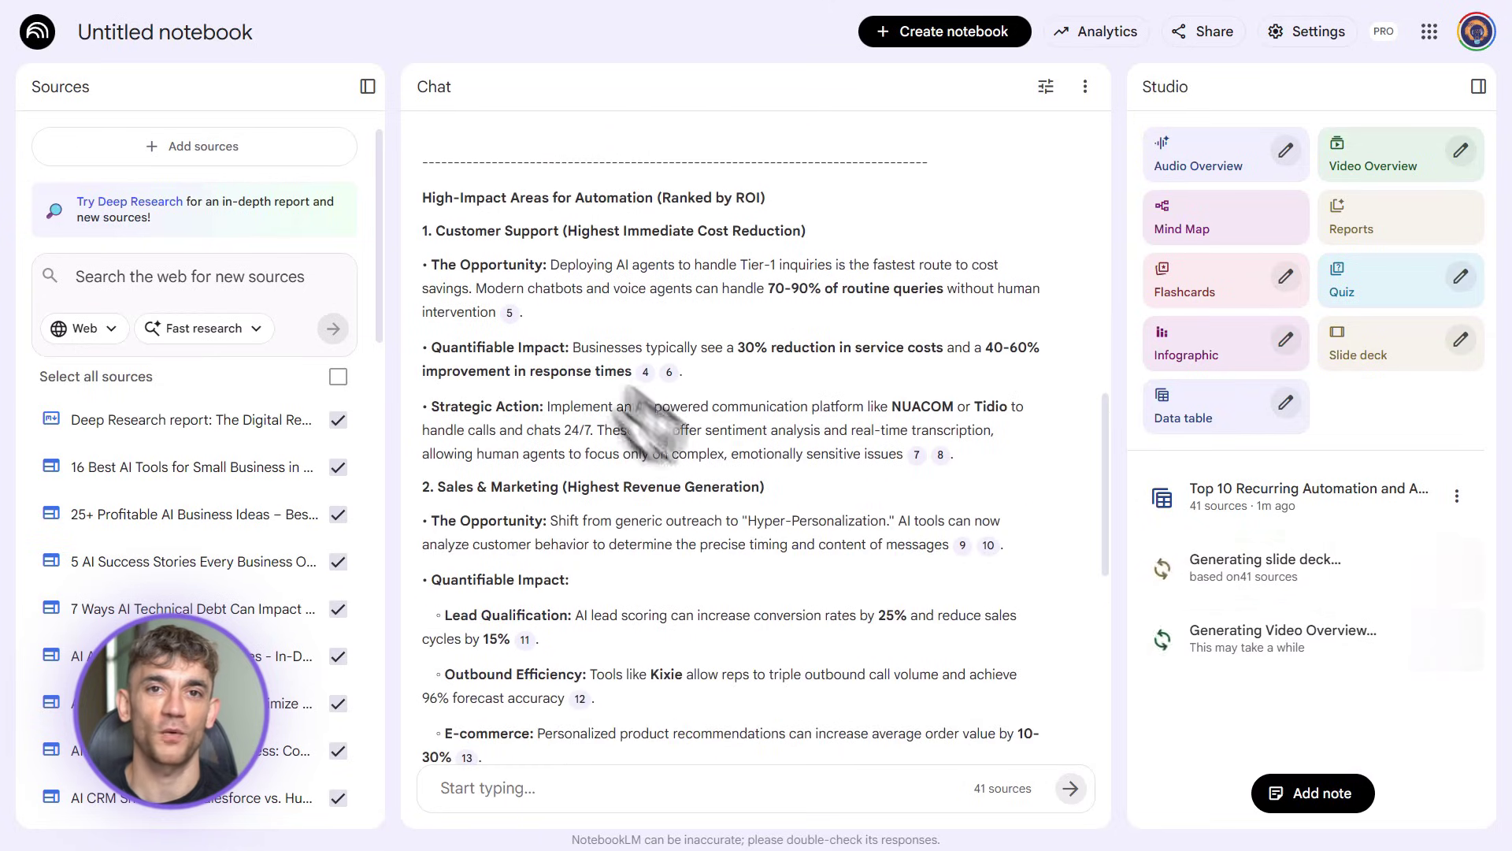
pyautogui.scroll(-8, 791, 514)
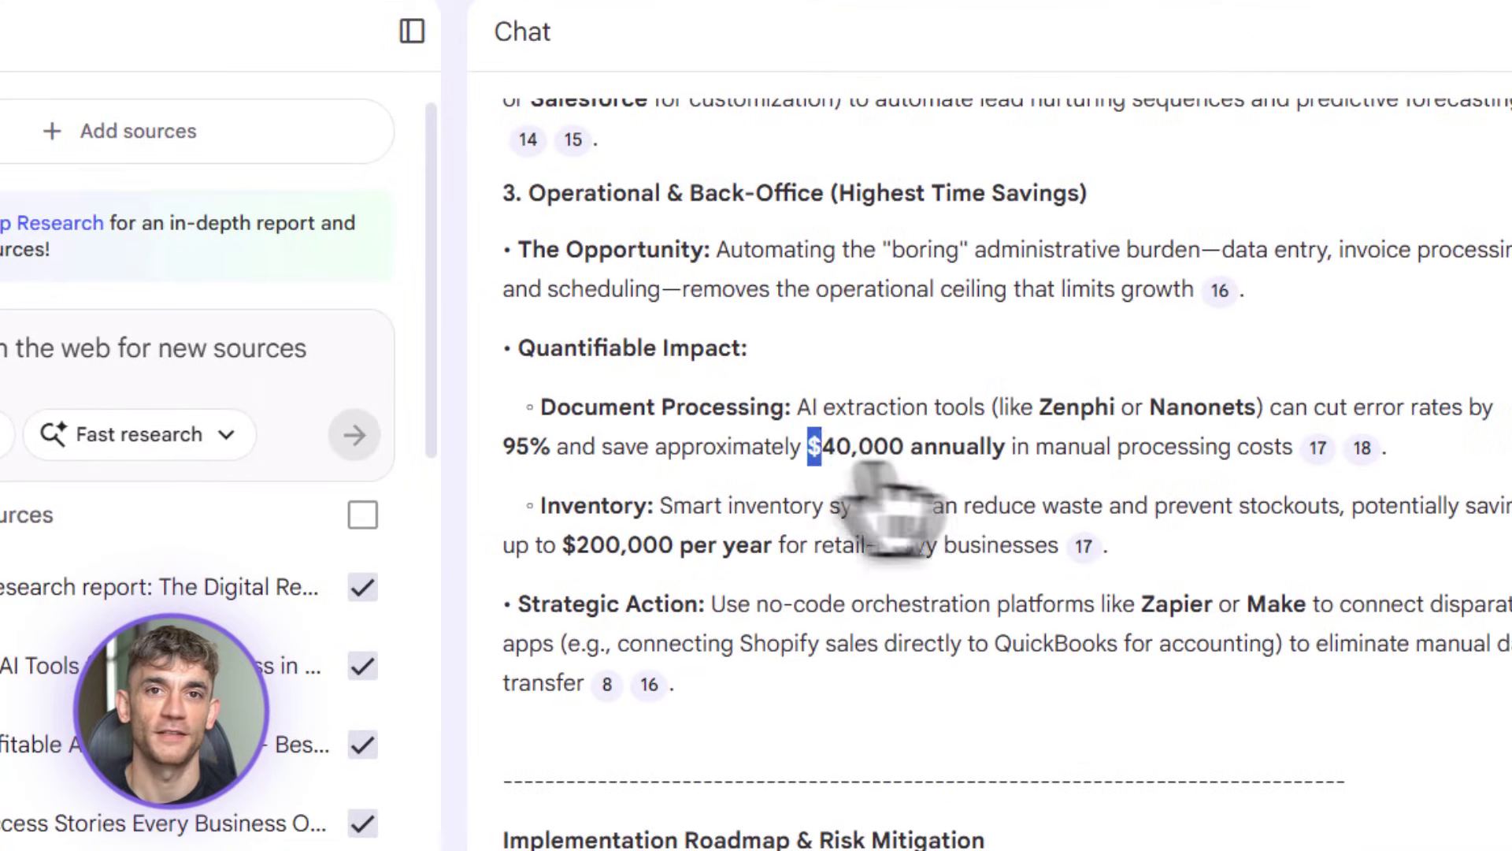
pyautogui.moveTo(701, 601); pyautogui.dragTo(723, 339)
pyautogui.click(1009, 451)
pyautogui.moveTo(809, 447); pyautogui.dragTo(1007, 447)
pyautogui.scroll(-5, 1071, 677)
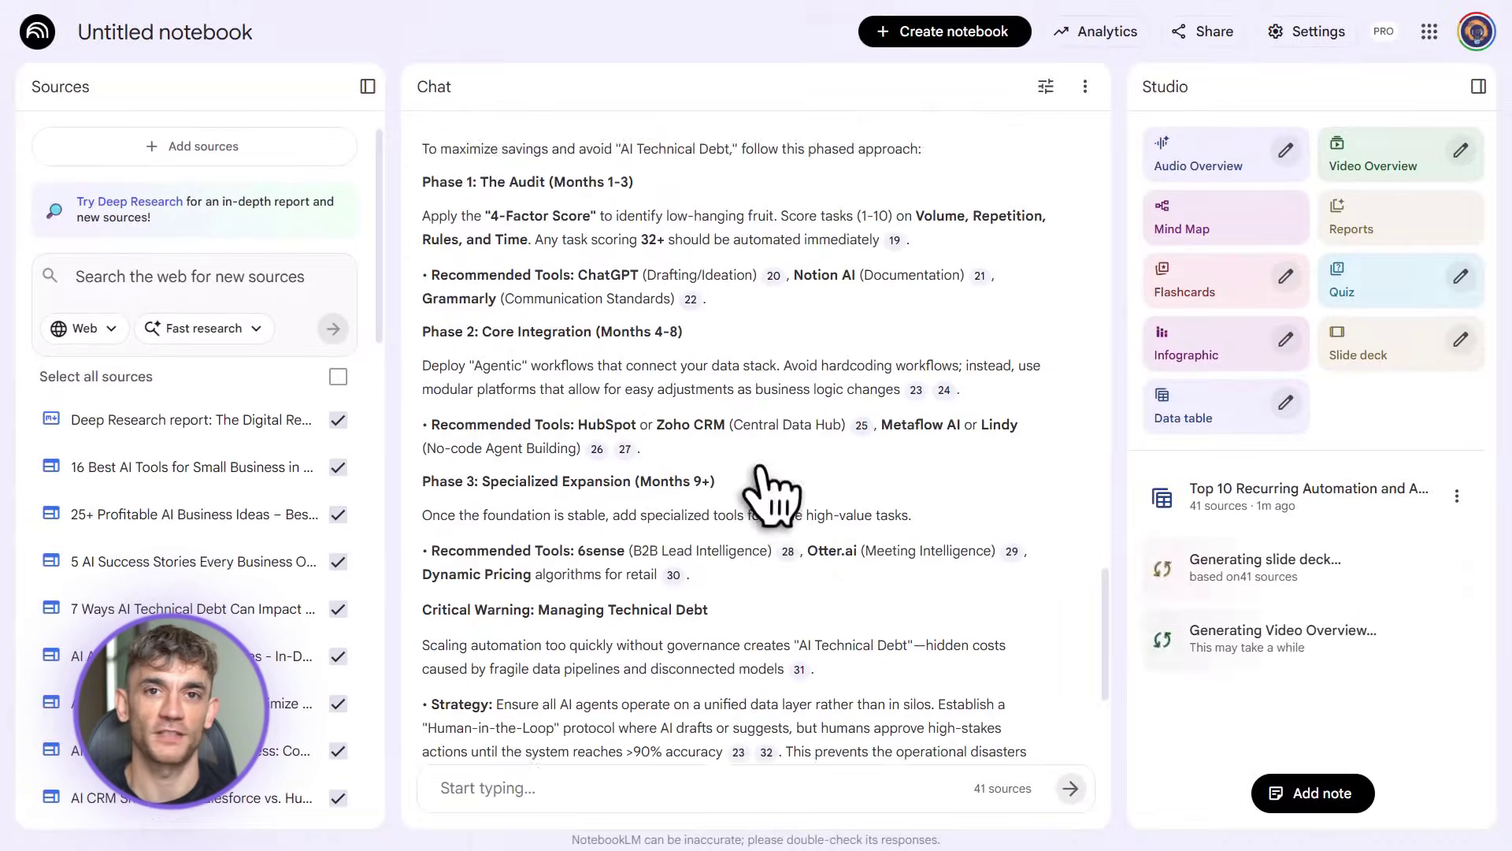
pyautogui.scroll(-3, 761, 473)
pyautogui.moveTo(763, 470)
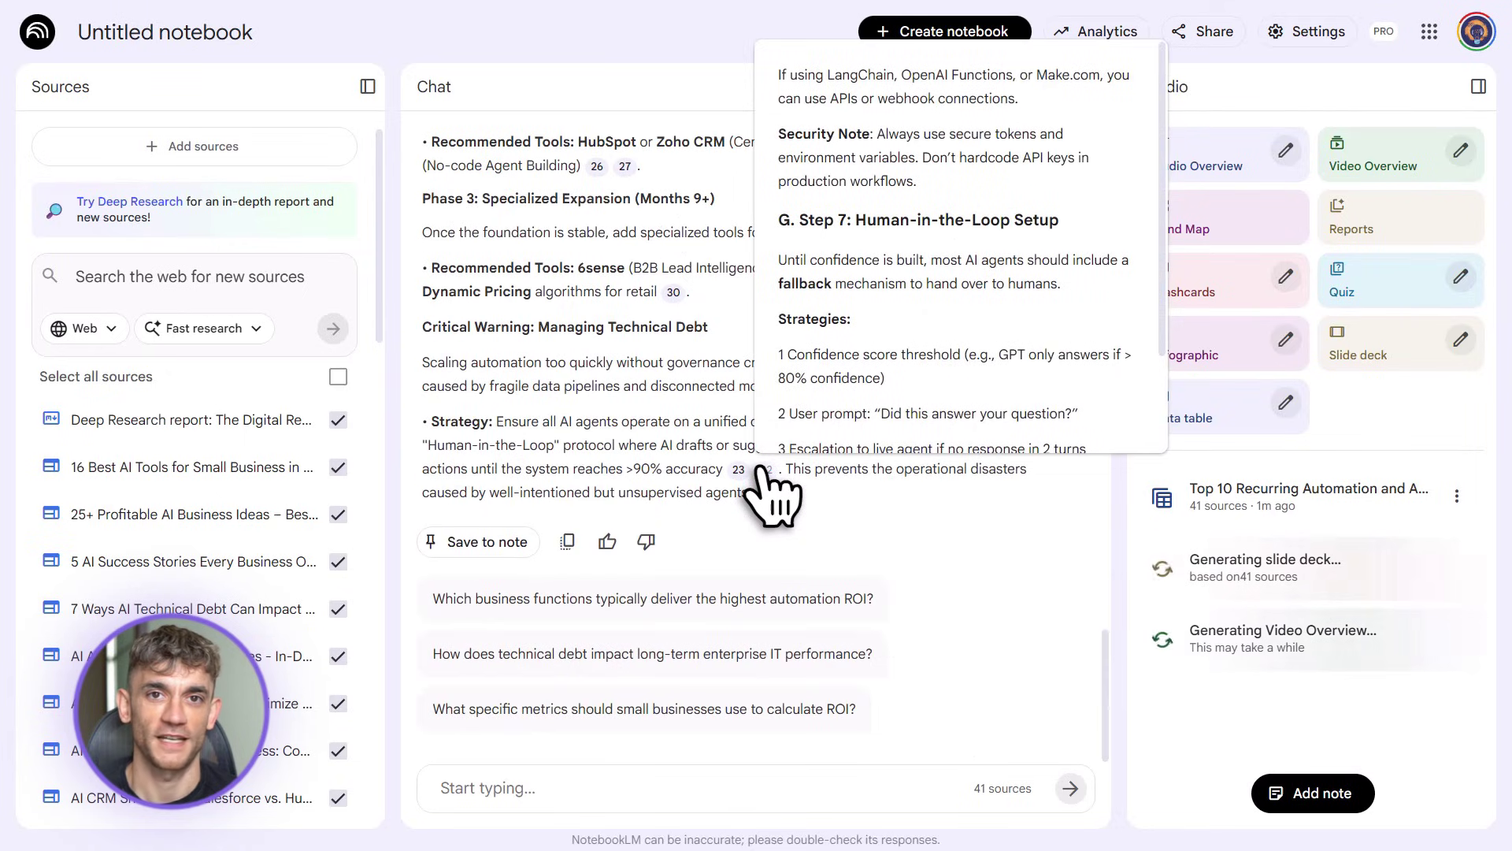